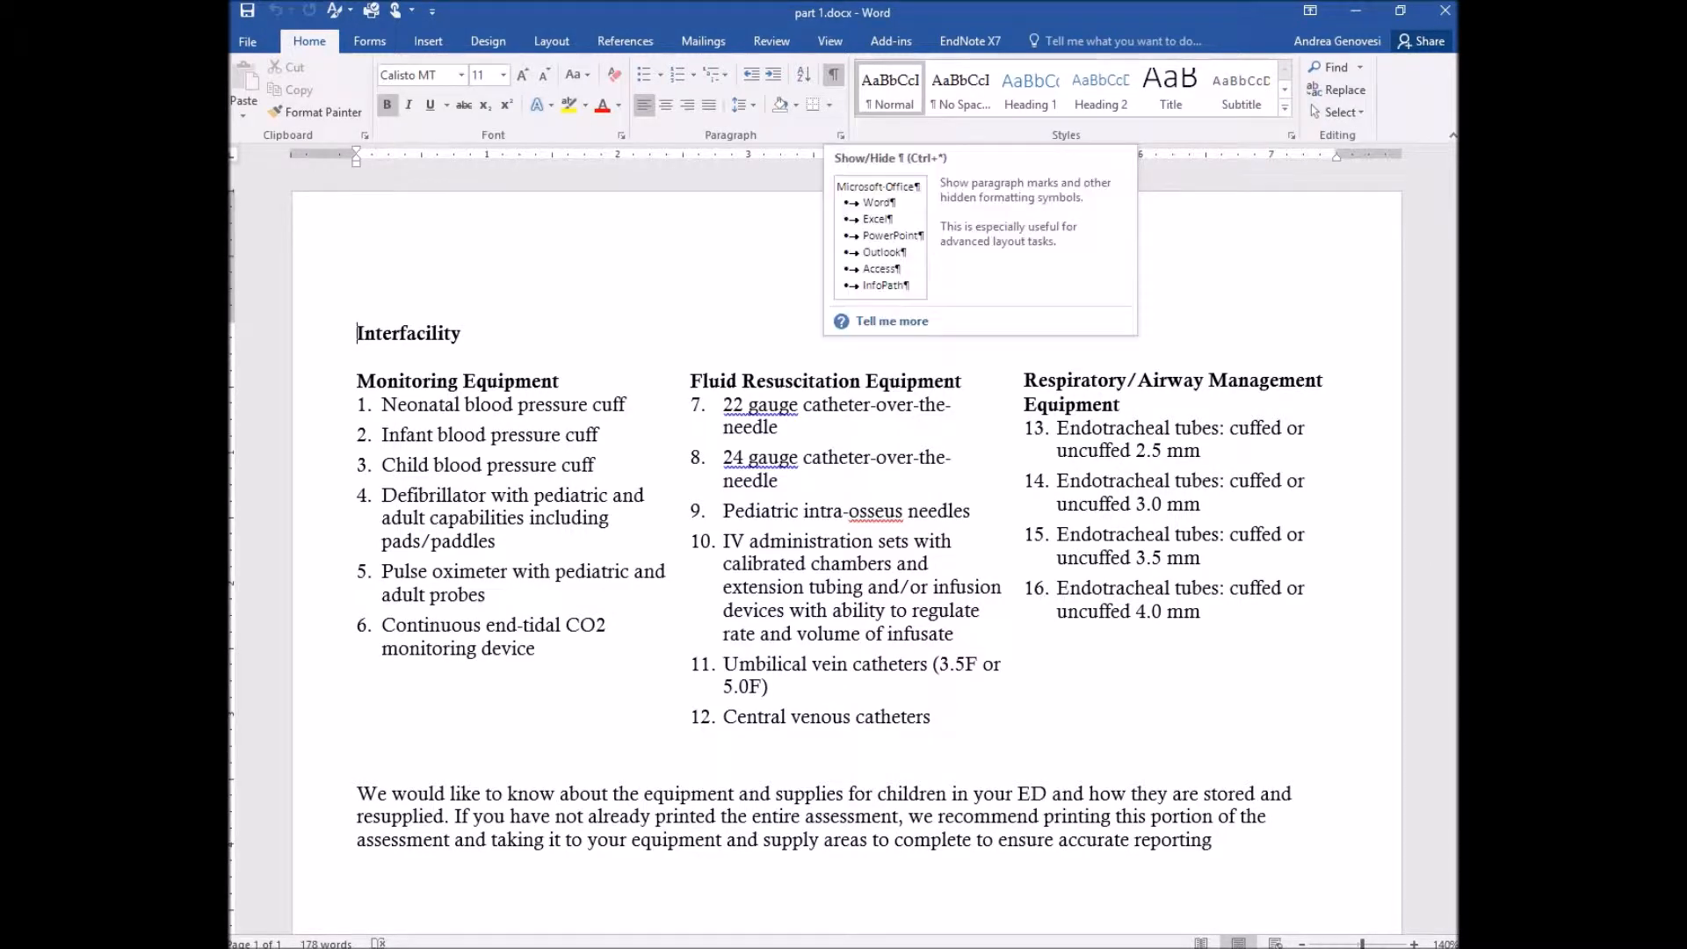
Step: Show the paragraph marks and hidden formatting symbols, and insert a page break below the closing paragraph of part 1.docx
{"action": "left_click", "coordinate": [832, 75]}
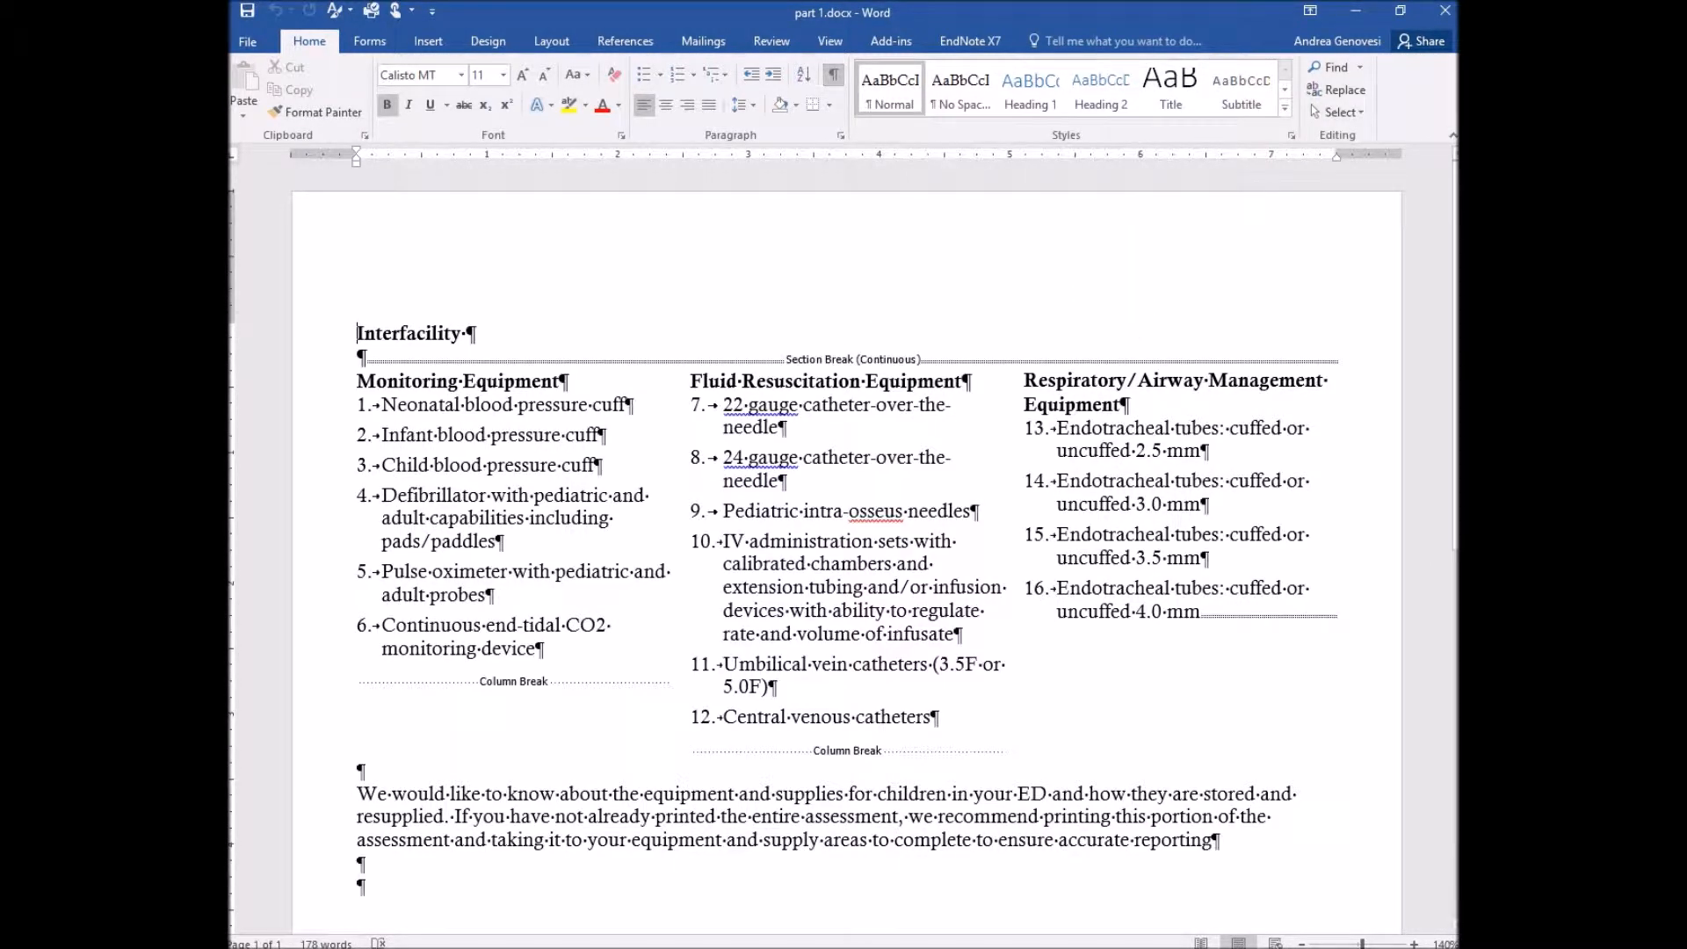
{"action": "scroll", "coordinate": [844, 527], "scroll_direction": "down", "scroll_amount": 3}
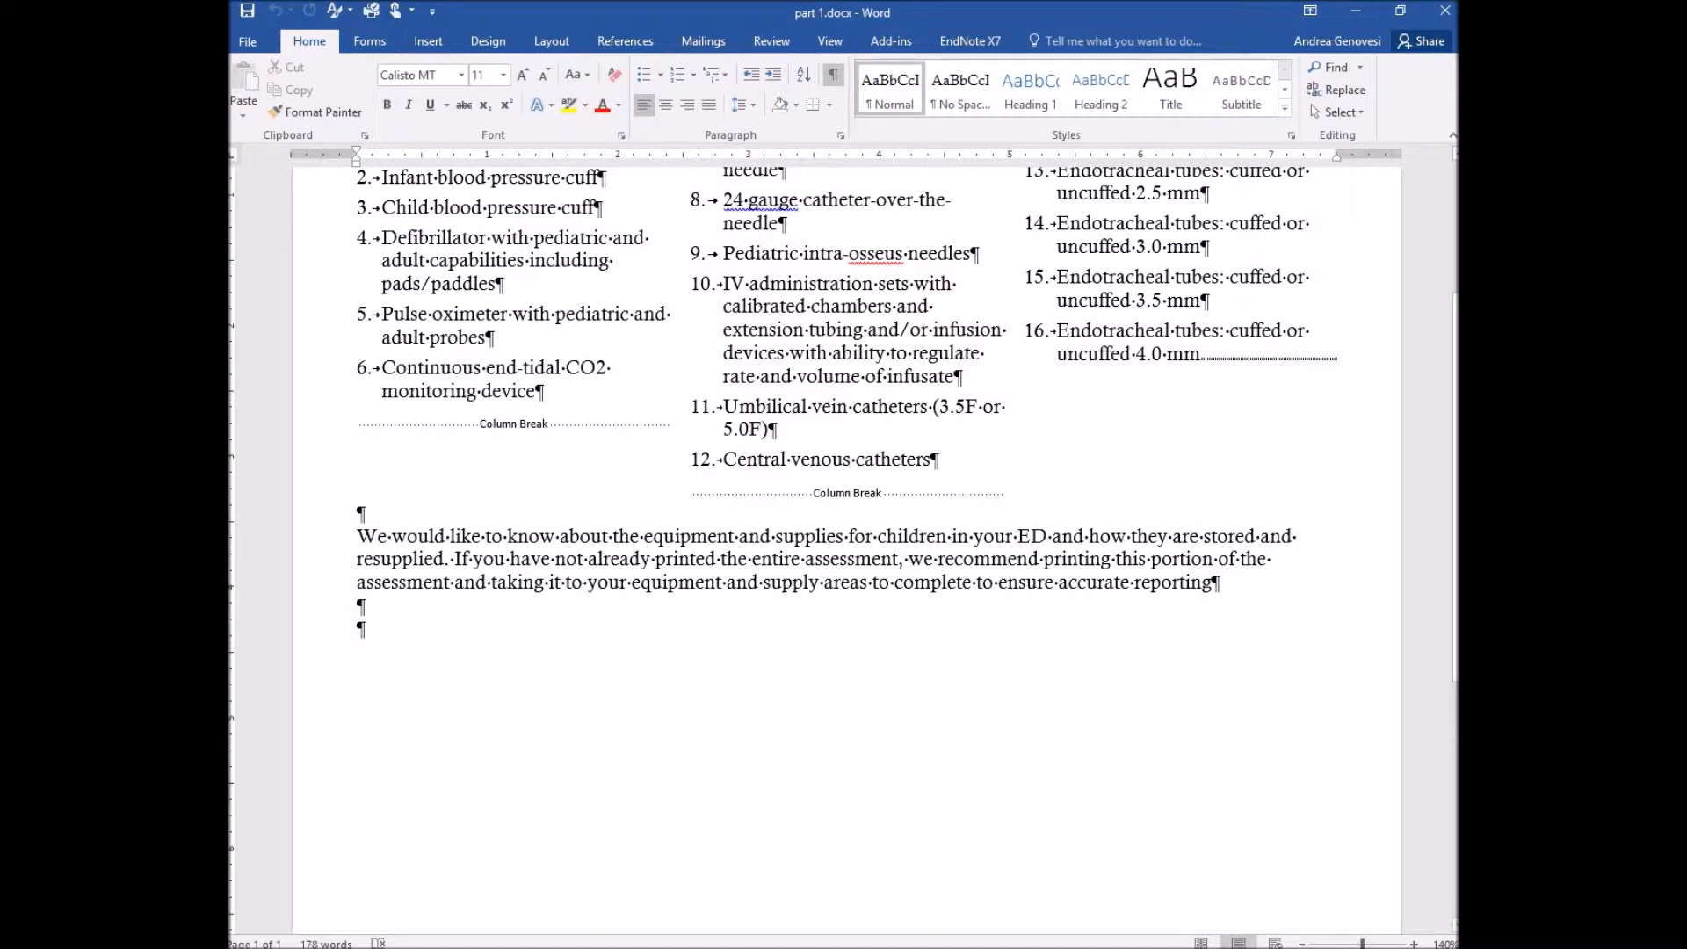
{"action": "key", "text": "BackSpace"}
{"action": "key", "text": "Return"}
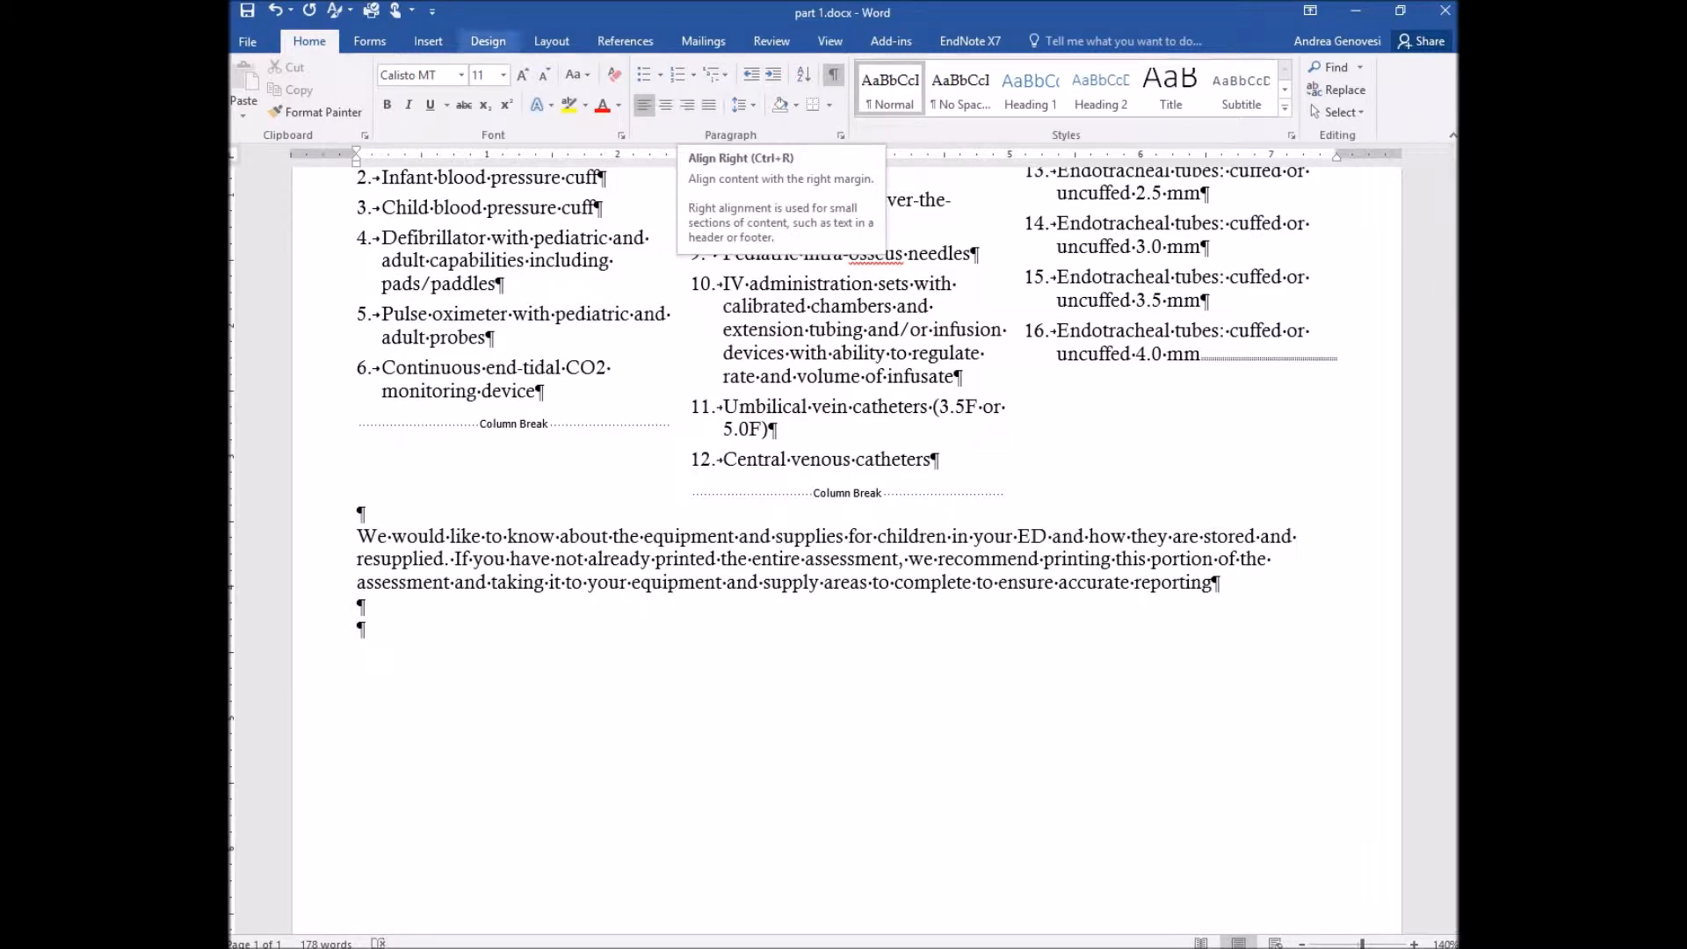
{"action": "left_click", "coordinate": [428, 42]}
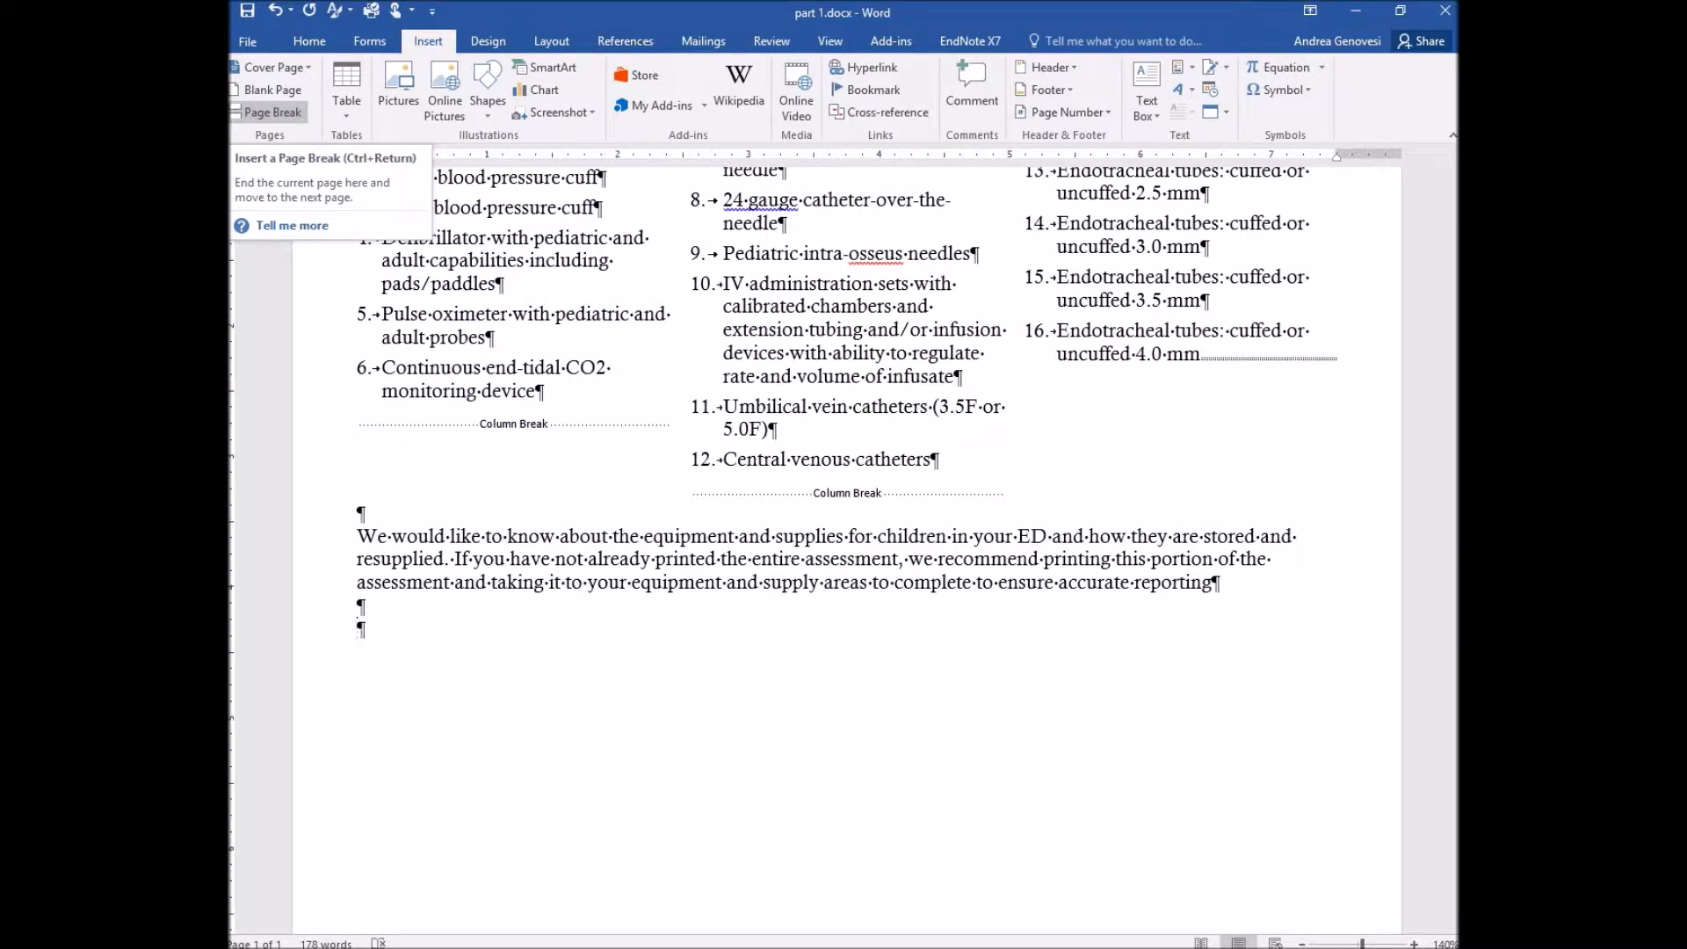
{"action": "left_click", "coordinate": [272, 112]}
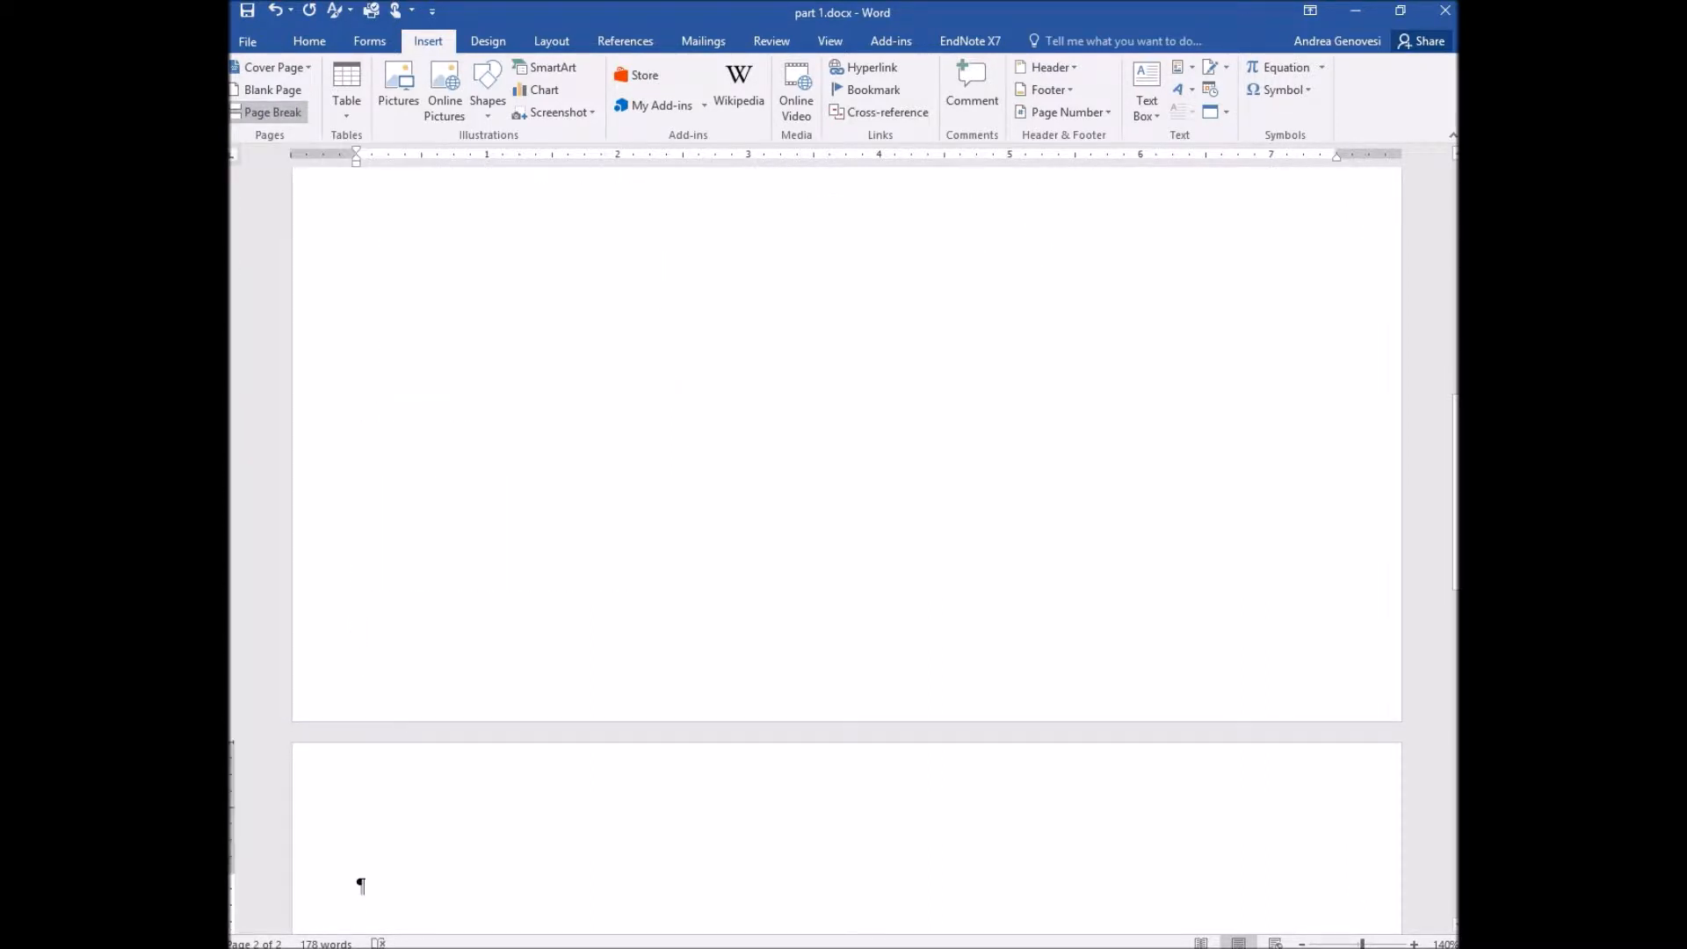
{"action": "scroll", "coordinate": [846, 550], "scroll_direction": "up", "scroll_amount": 4}
{"action": "scroll", "coordinate": [846, 550], "scroll_direction": "down", "scroll_amount": 5}
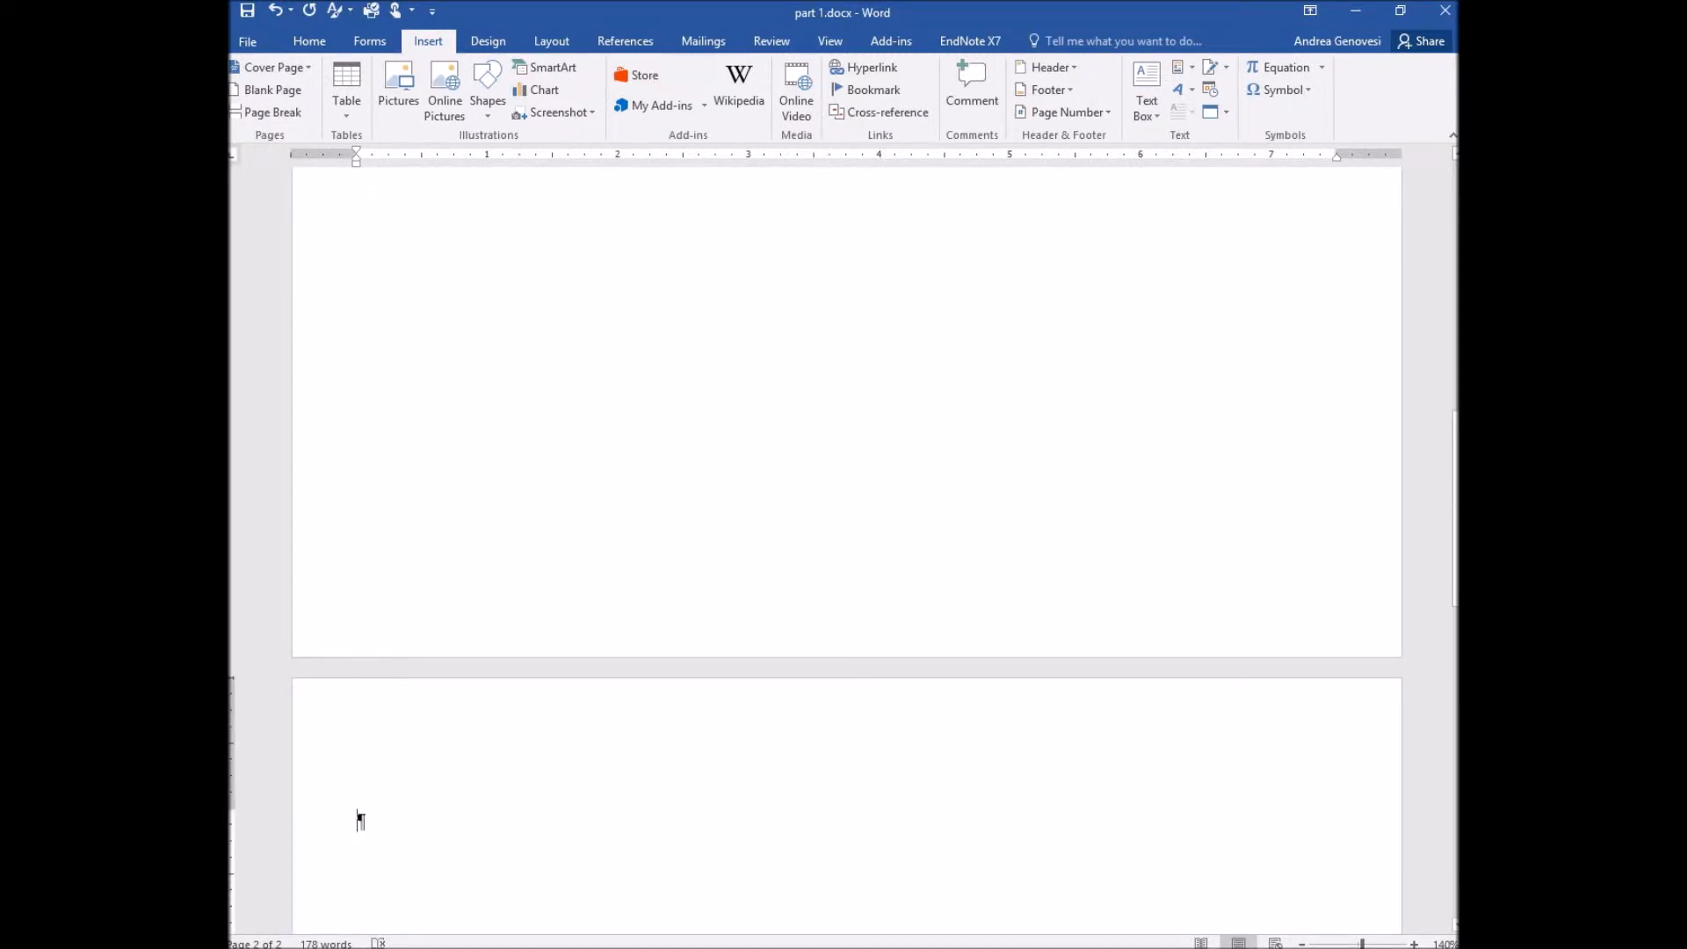
Step: Switch to File Explorer and open agenda.docx from the Feb TT folder
{"action": "left_click", "coordinate": [552, 41]}
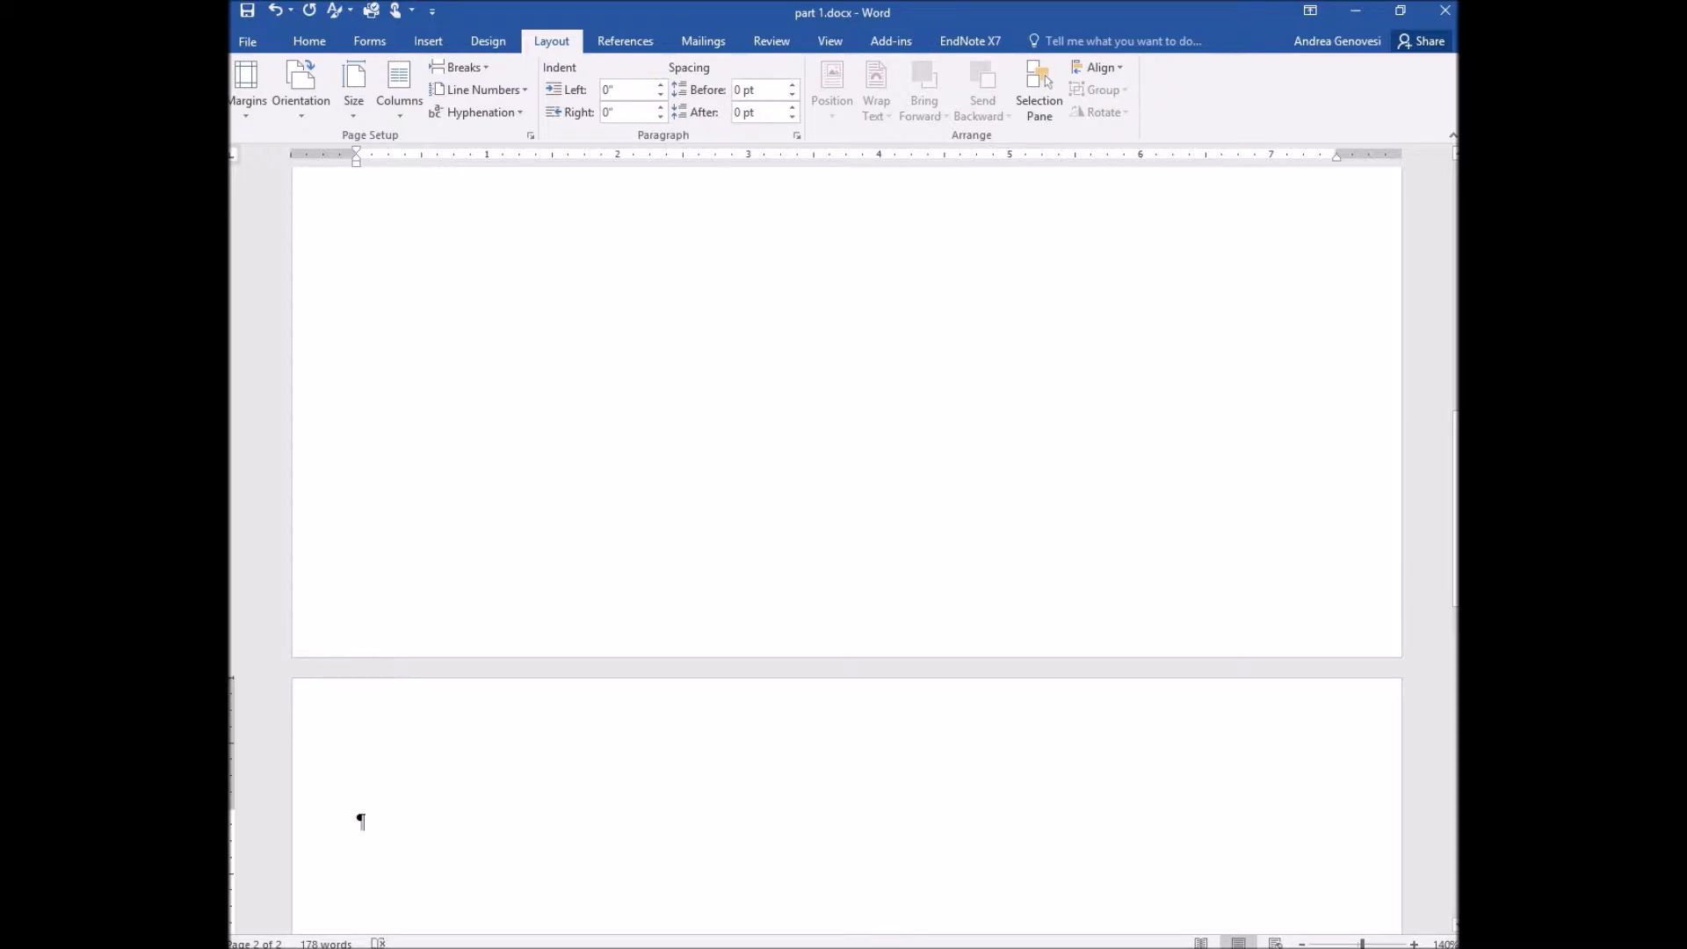
{"action": "key", "text": "alt+Tab"}
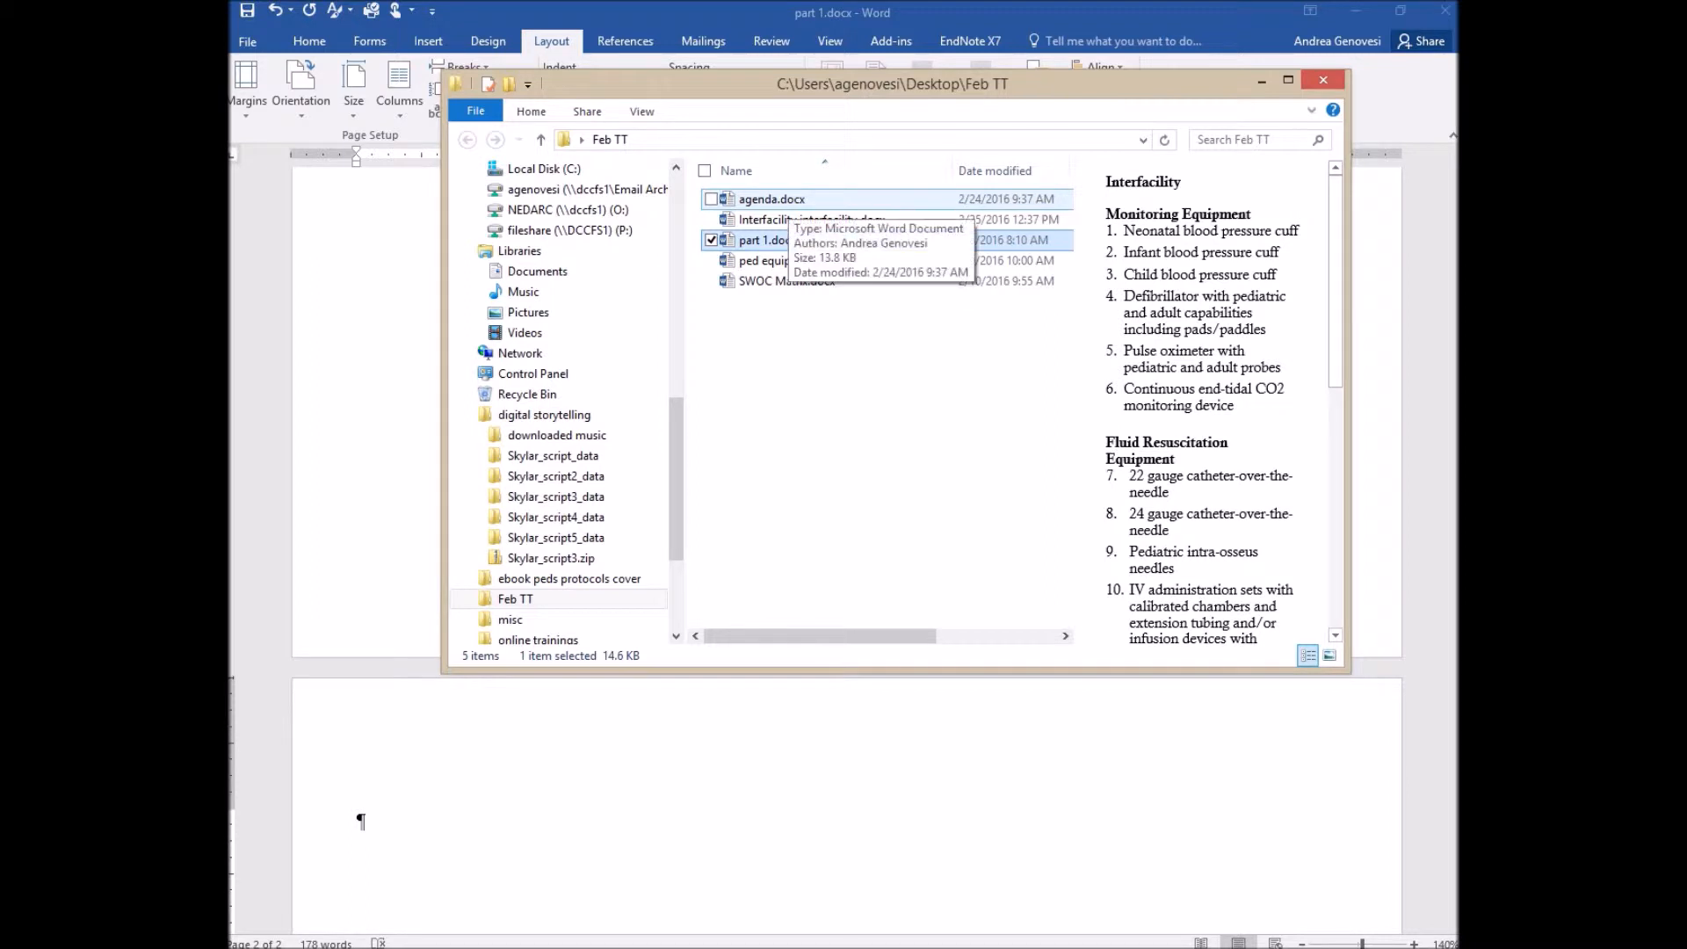
{"action": "double_click", "coordinate": [771, 200]}
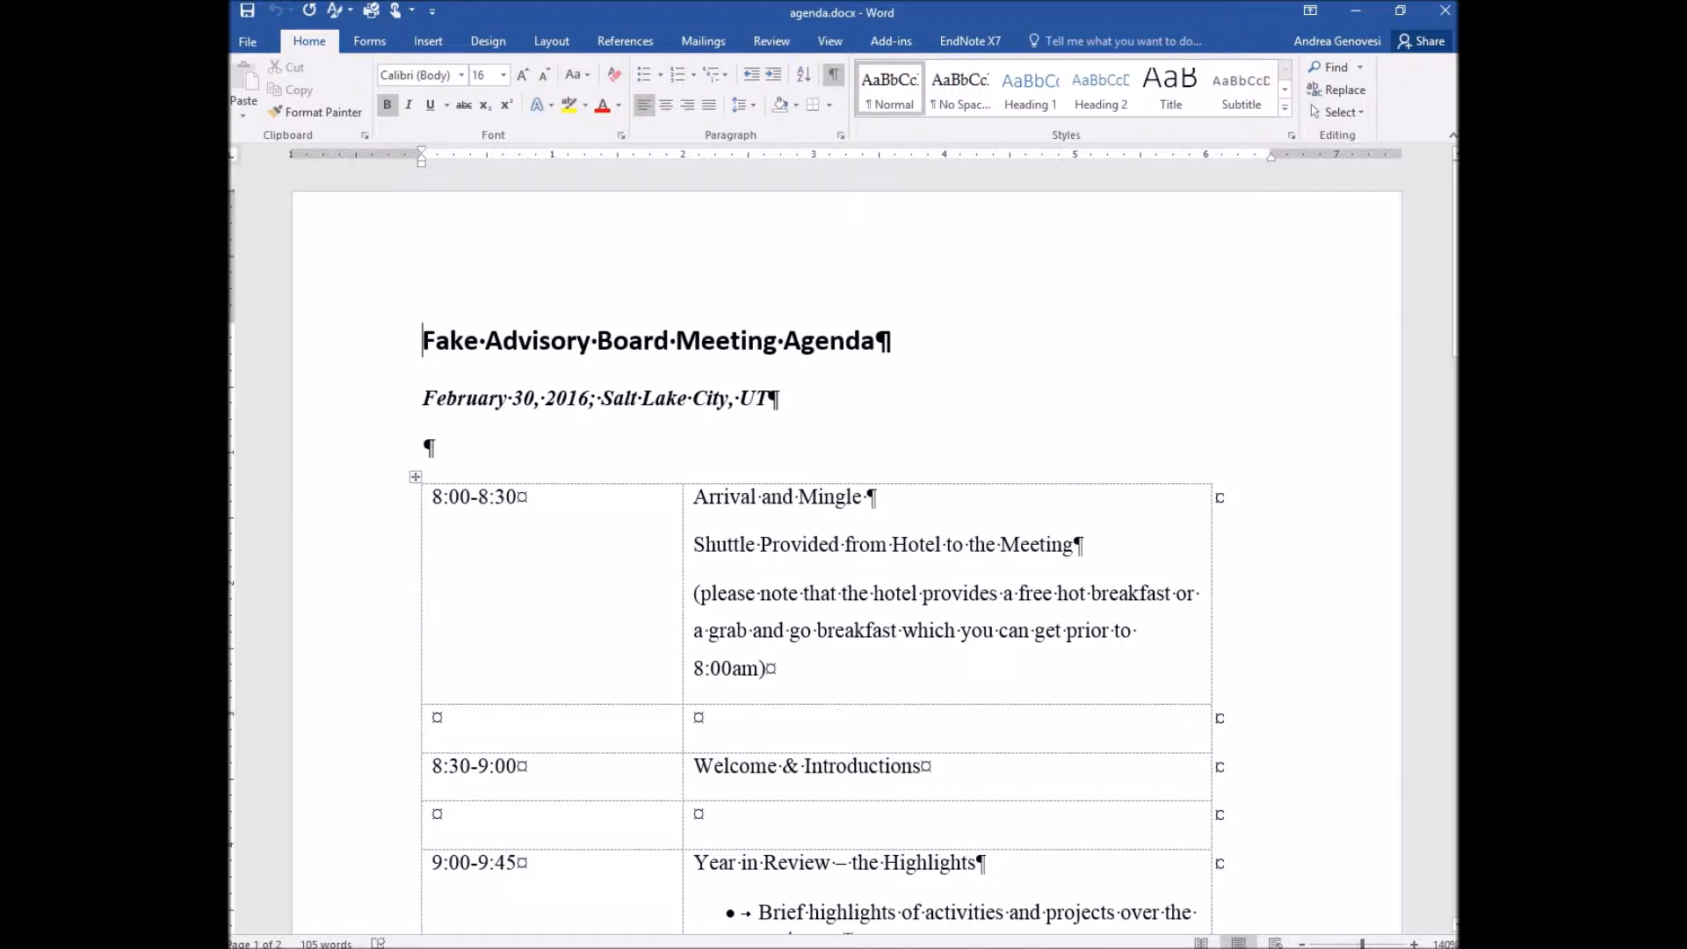
Step: Hide the agenda table's gridlines and the formatting marks, and look over the schedule without them
{"action": "left_click", "coordinate": [818, 545]}
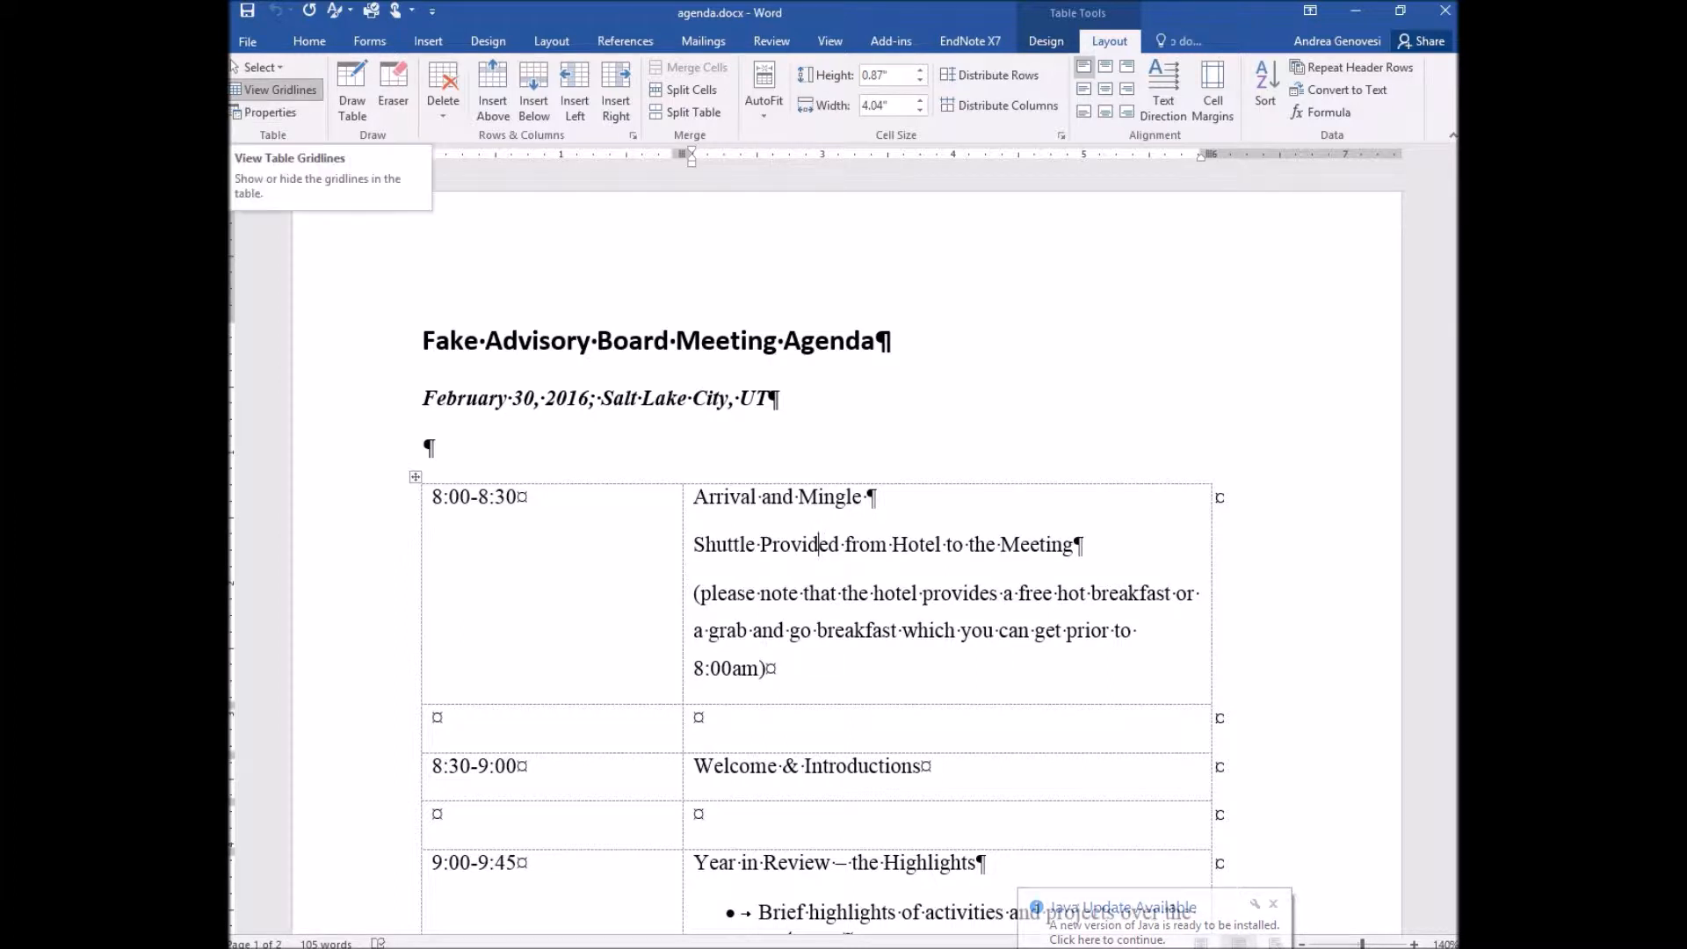
{"action": "left_click", "coordinate": [274, 89]}
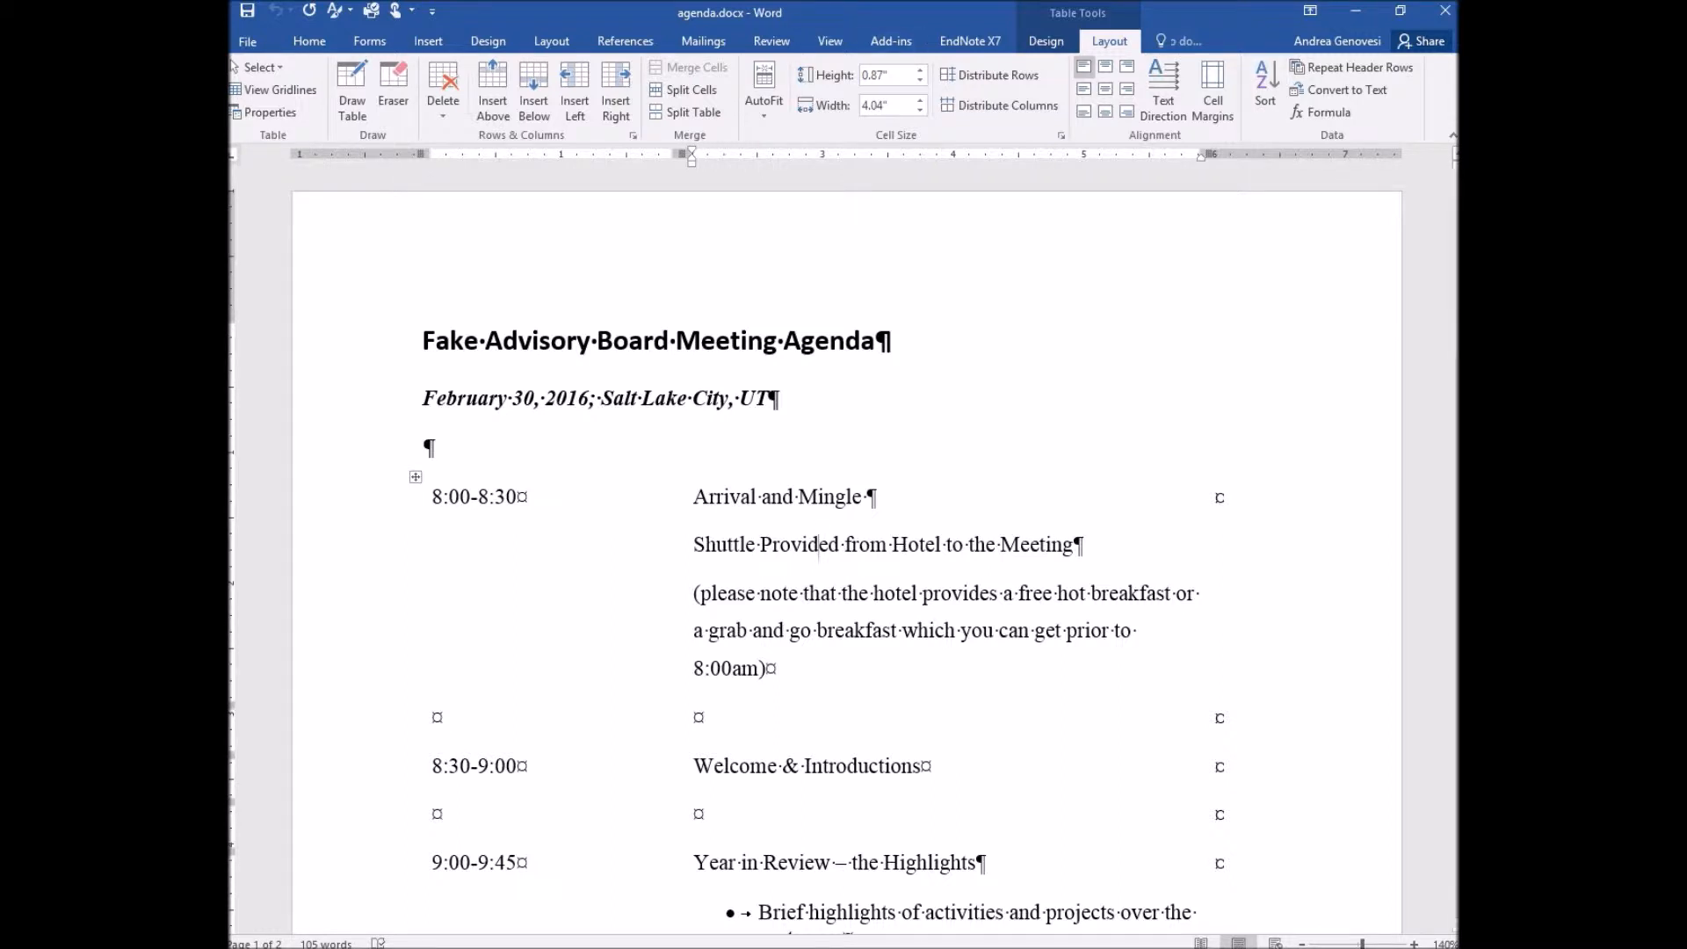
{"action": "left_click", "coordinate": [309, 42]}
{"action": "left_click", "coordinate": [833, 75]}
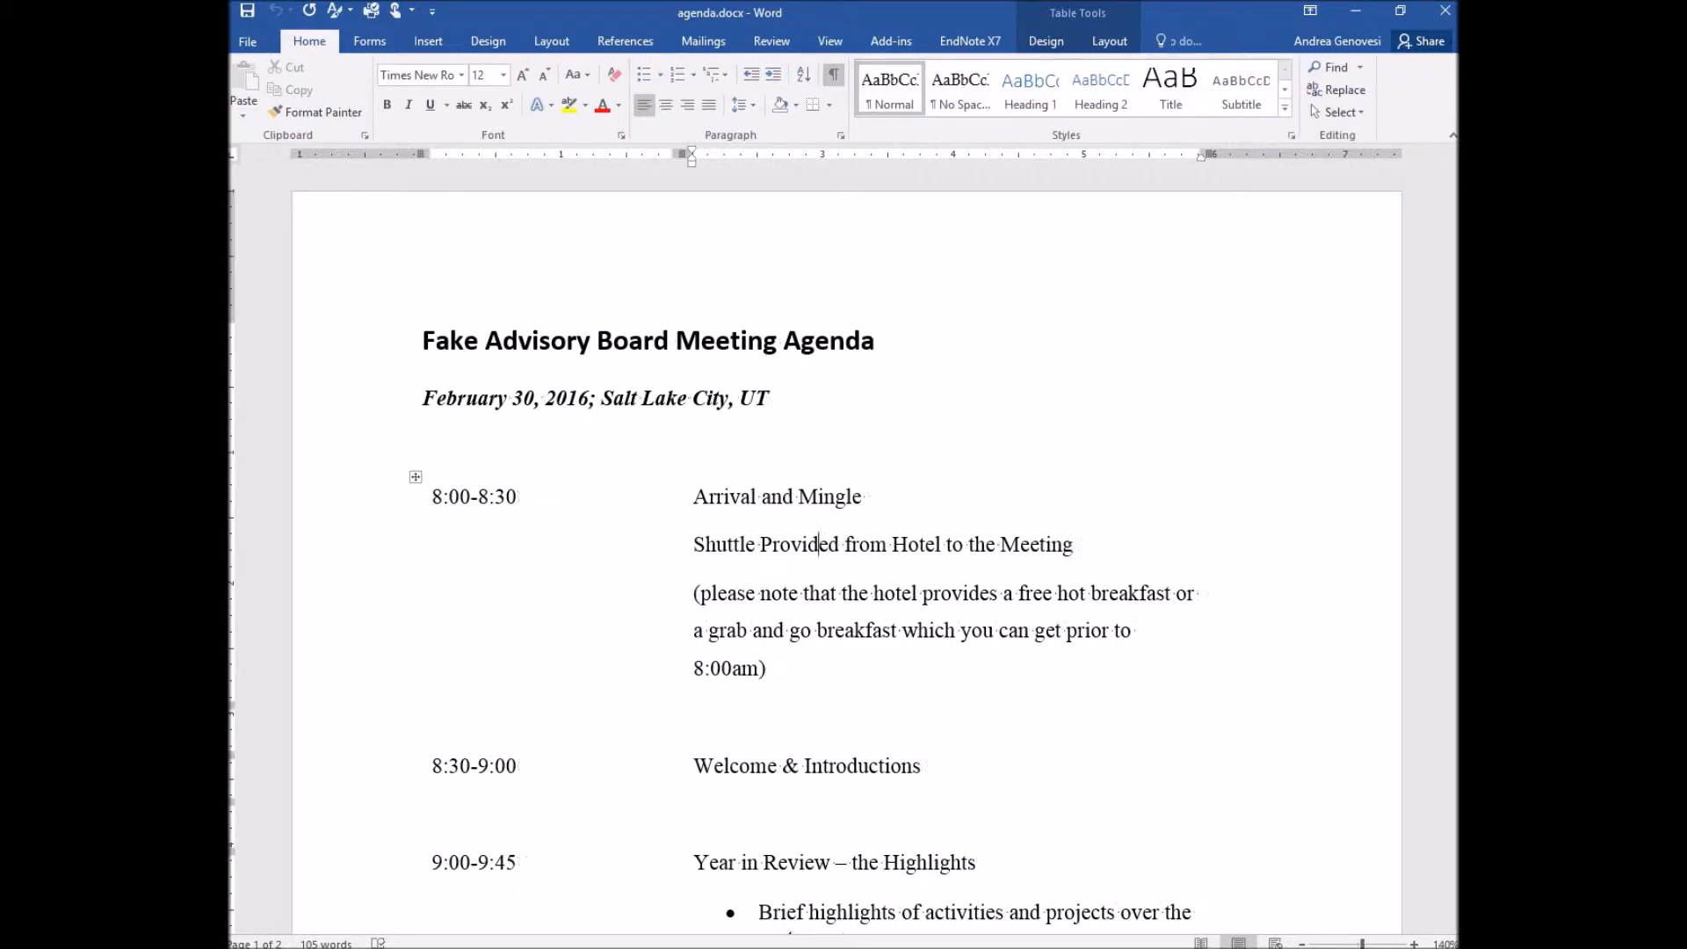
{"action": "left_click", "coordinate": [868, 497]}
{"action": "scroll", "coordinate": [868, 497], "scroll_direction": "down", "scroll_amount": 2}
{"action": "scroll", "coordinate": [868, 497], "scroll_direction": "down", "scroll_amount": 2}
{"action": "scroll", "coordinate": [868, 497], "scroll_direction": "up", "scroll_amount": 3}
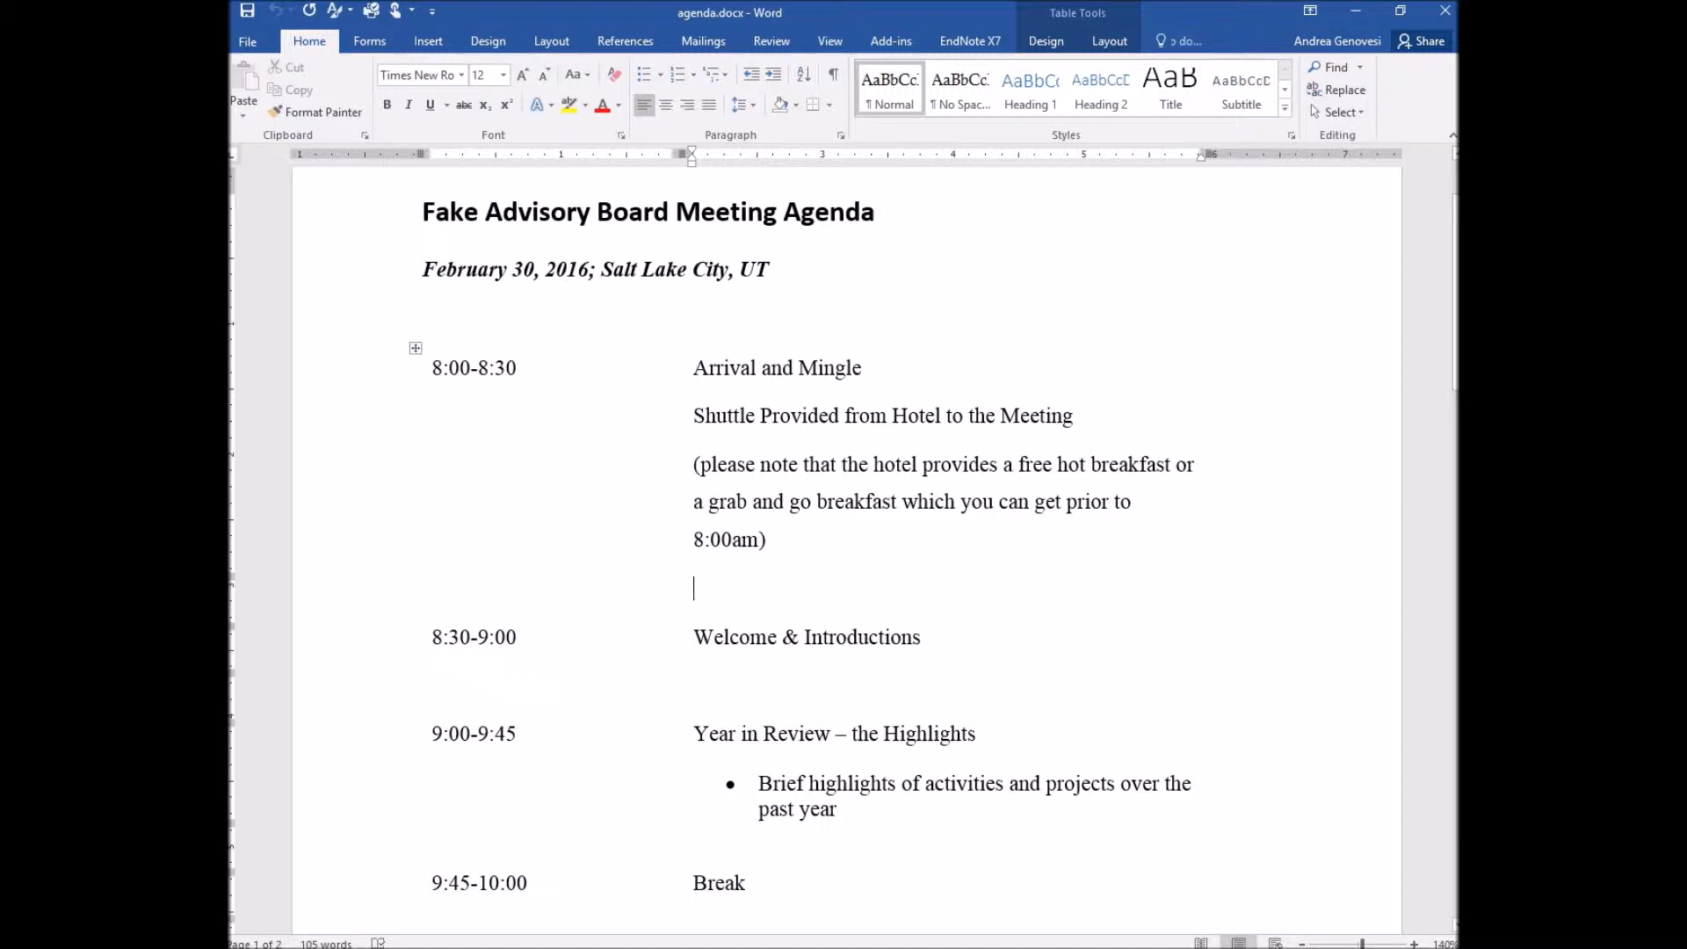
Step: Show the formatting marks and the table gridlines again in the agenda document
{"action": "left_click", "coordinate": [834, 74]}
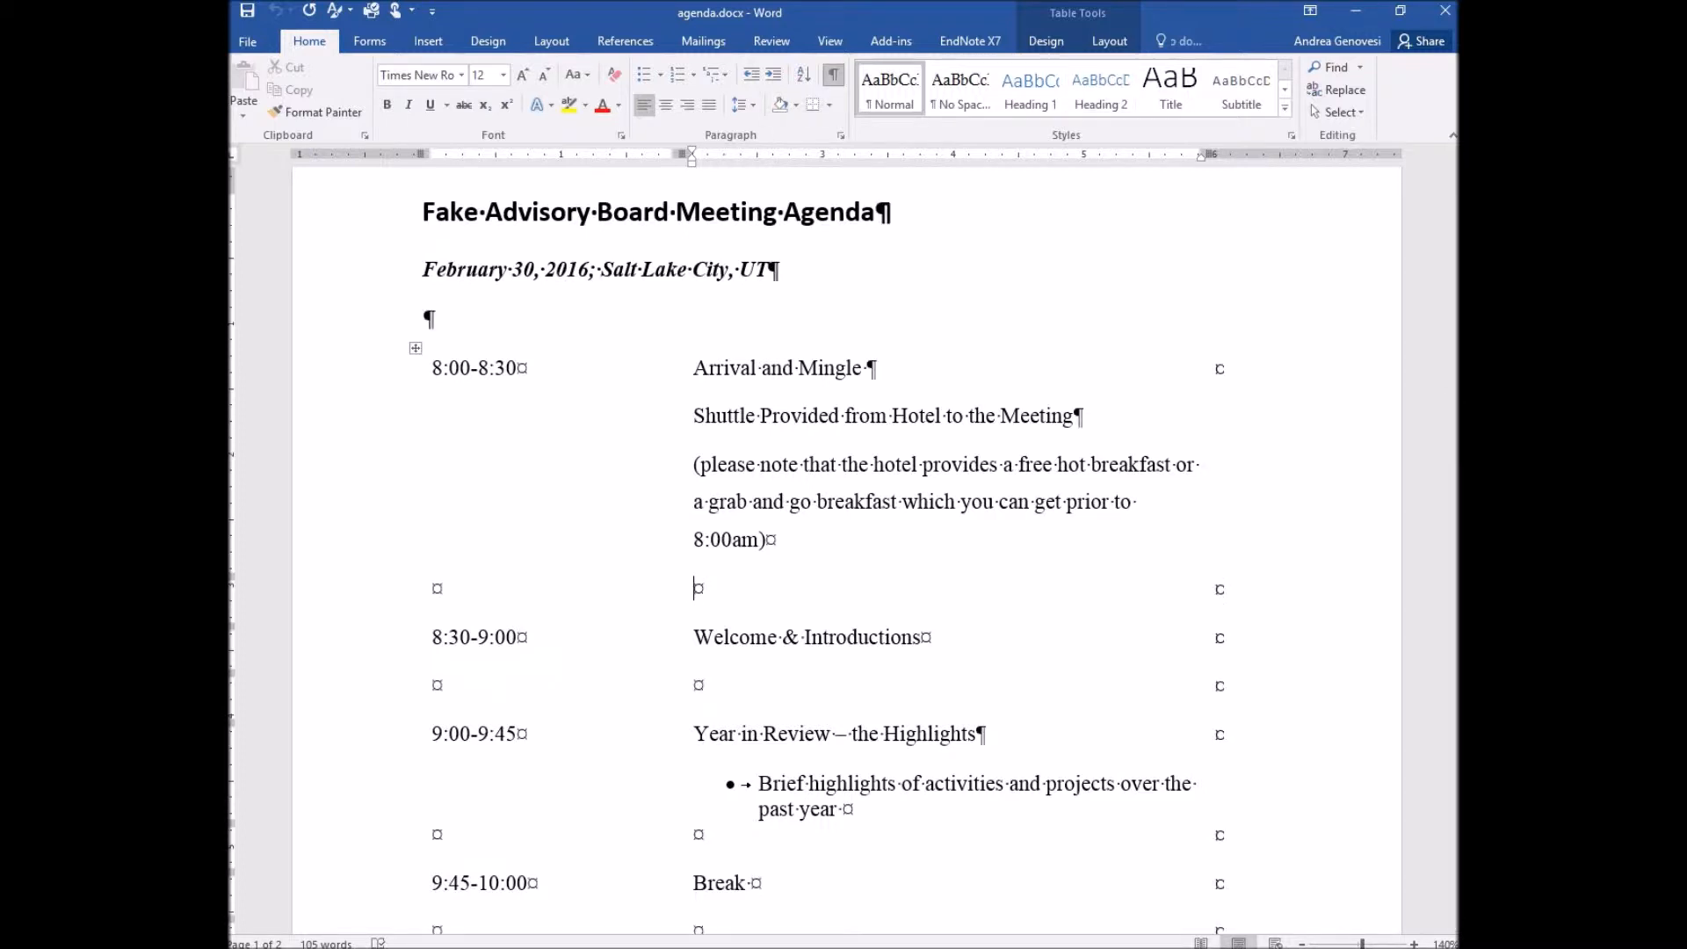
{"action": "left_click", "coordinate": [1109, 40]}
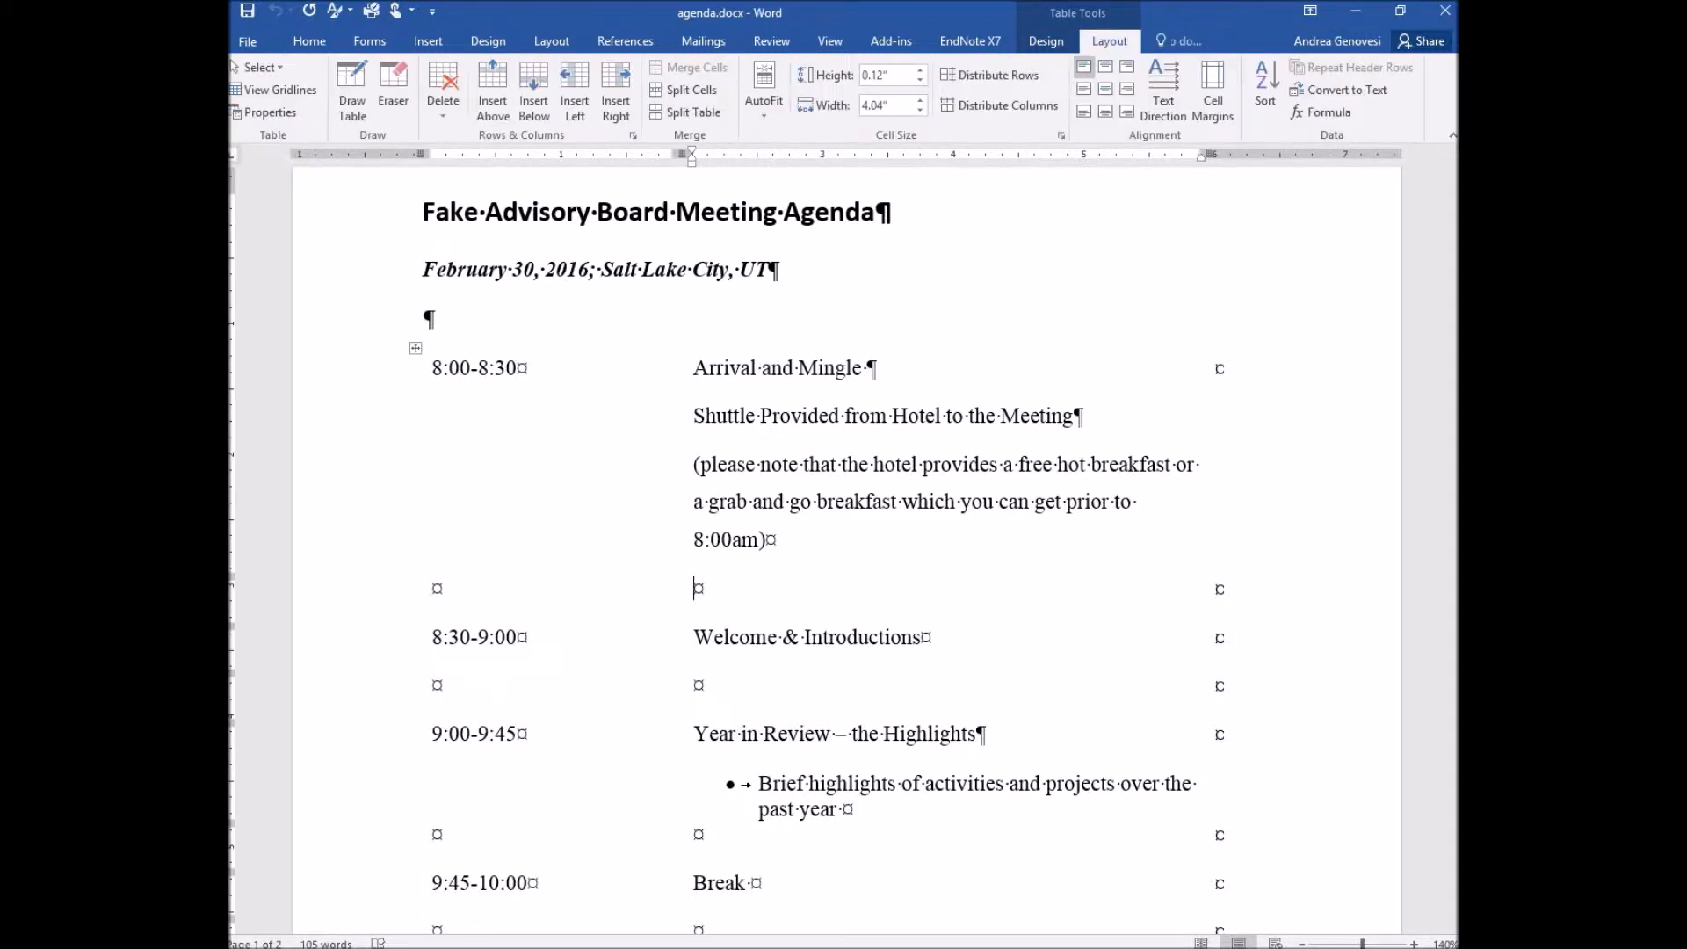
{"action": "left_click", "coordinate": [274, 90]}
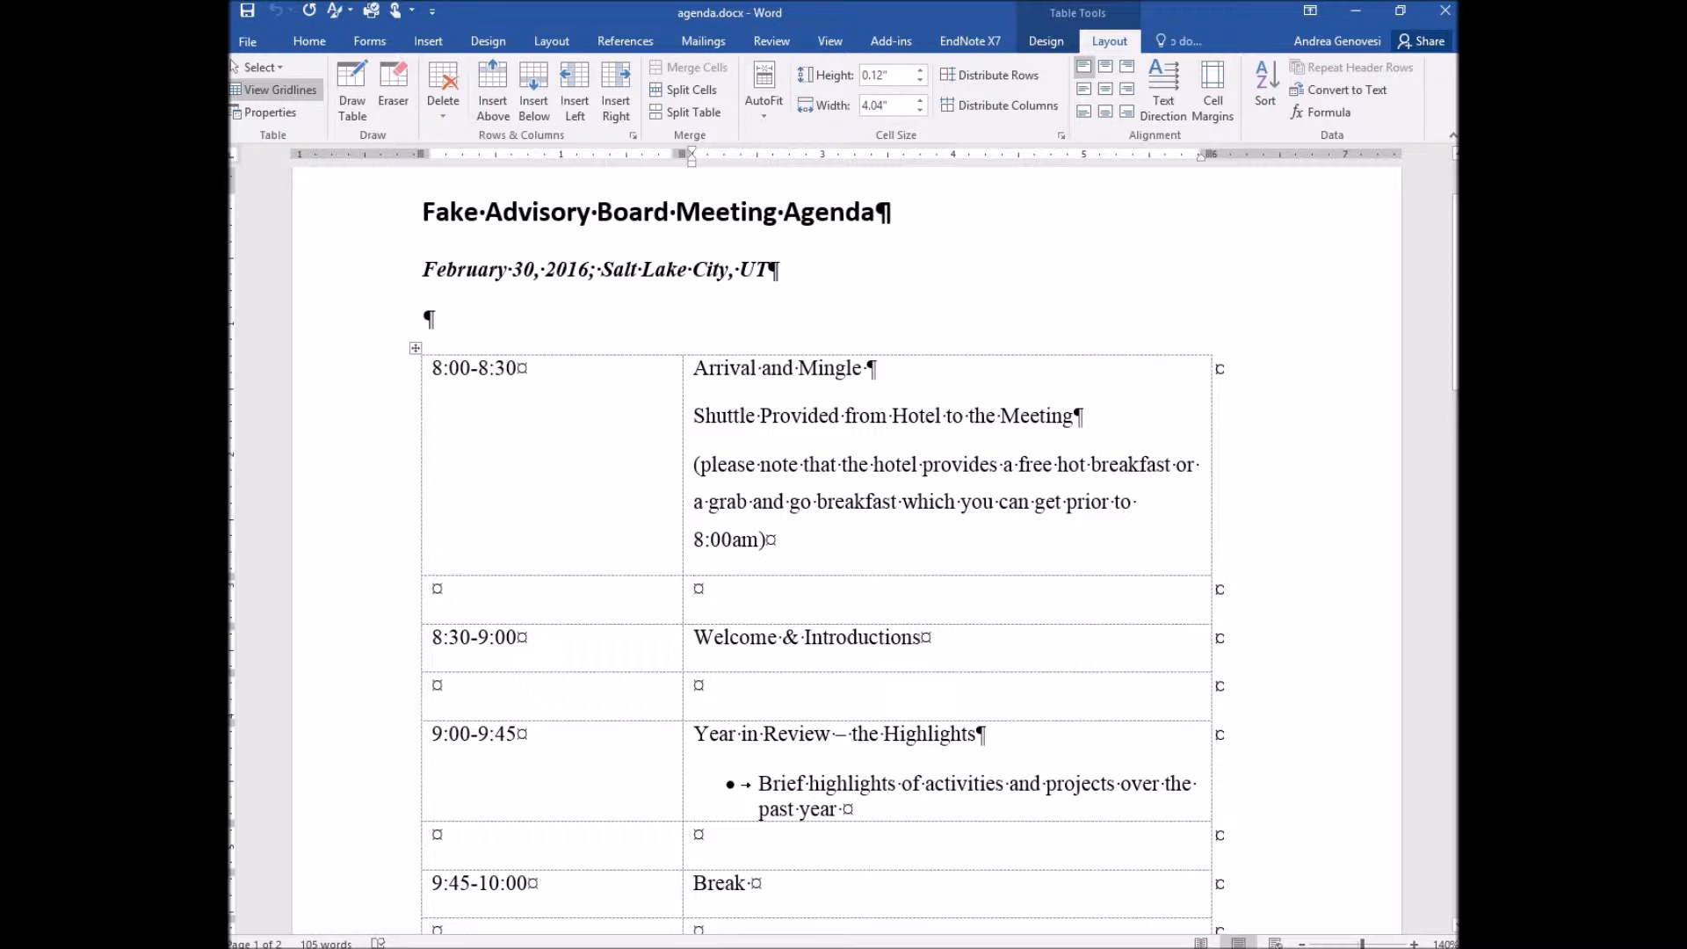
Step: Copy the entire content of agenda.docx and close the document without saving
{"action": "key", "text": "ctrl+a"}
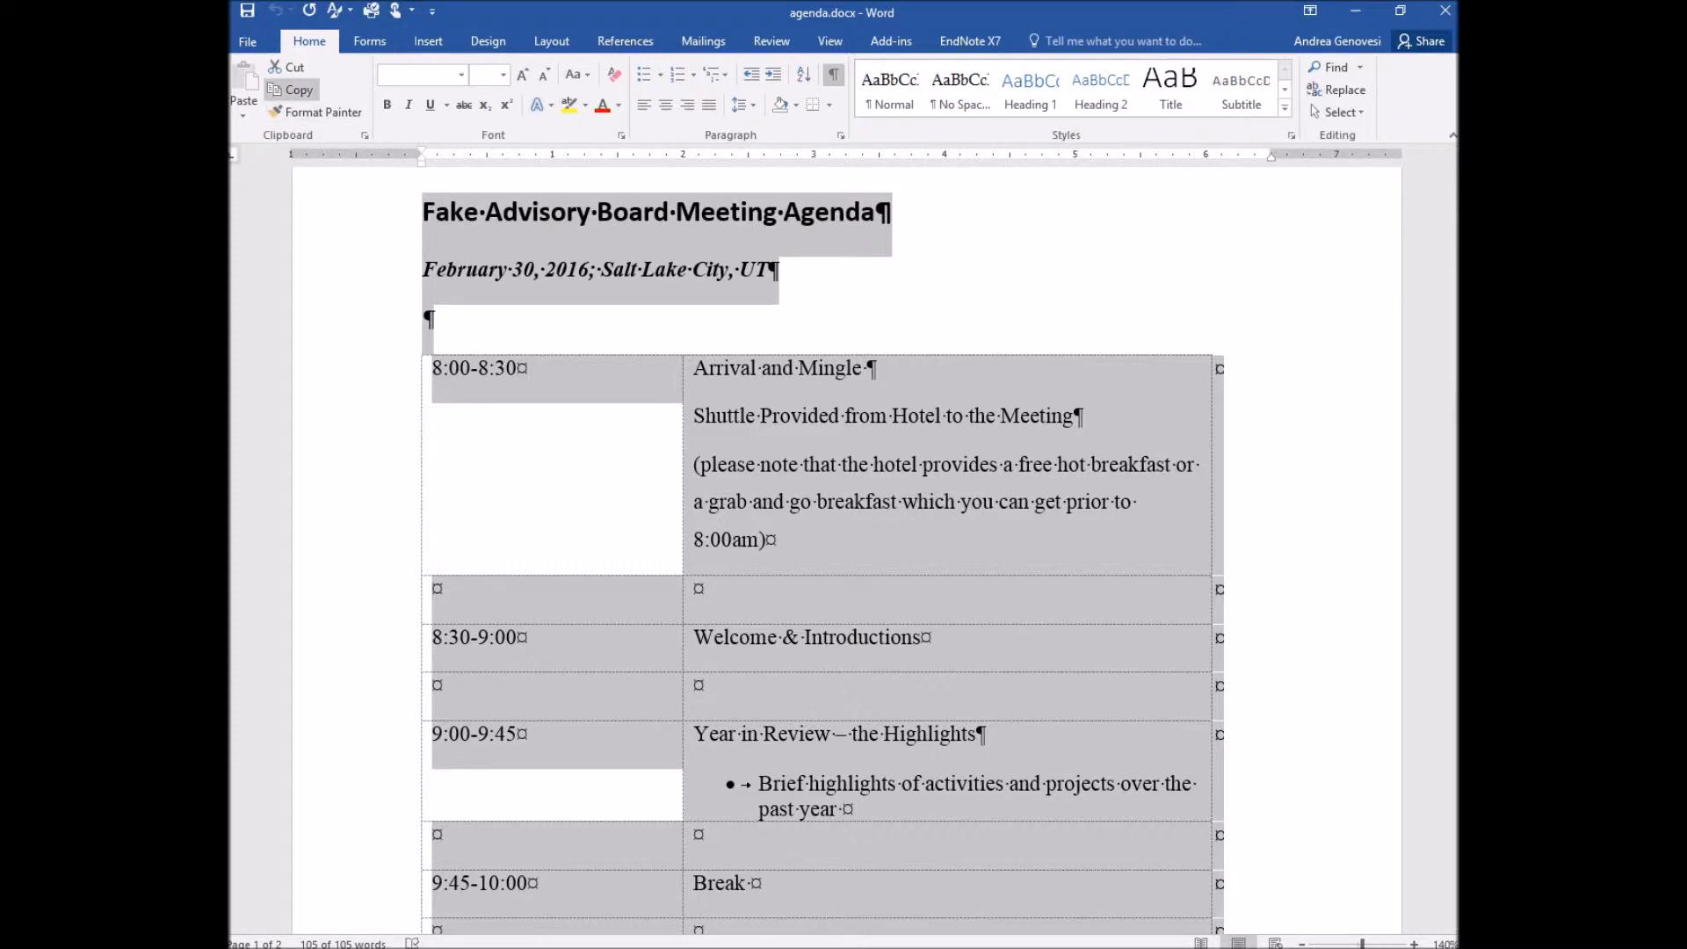
{"action": "left_click", "coordinate": [290, 89]}
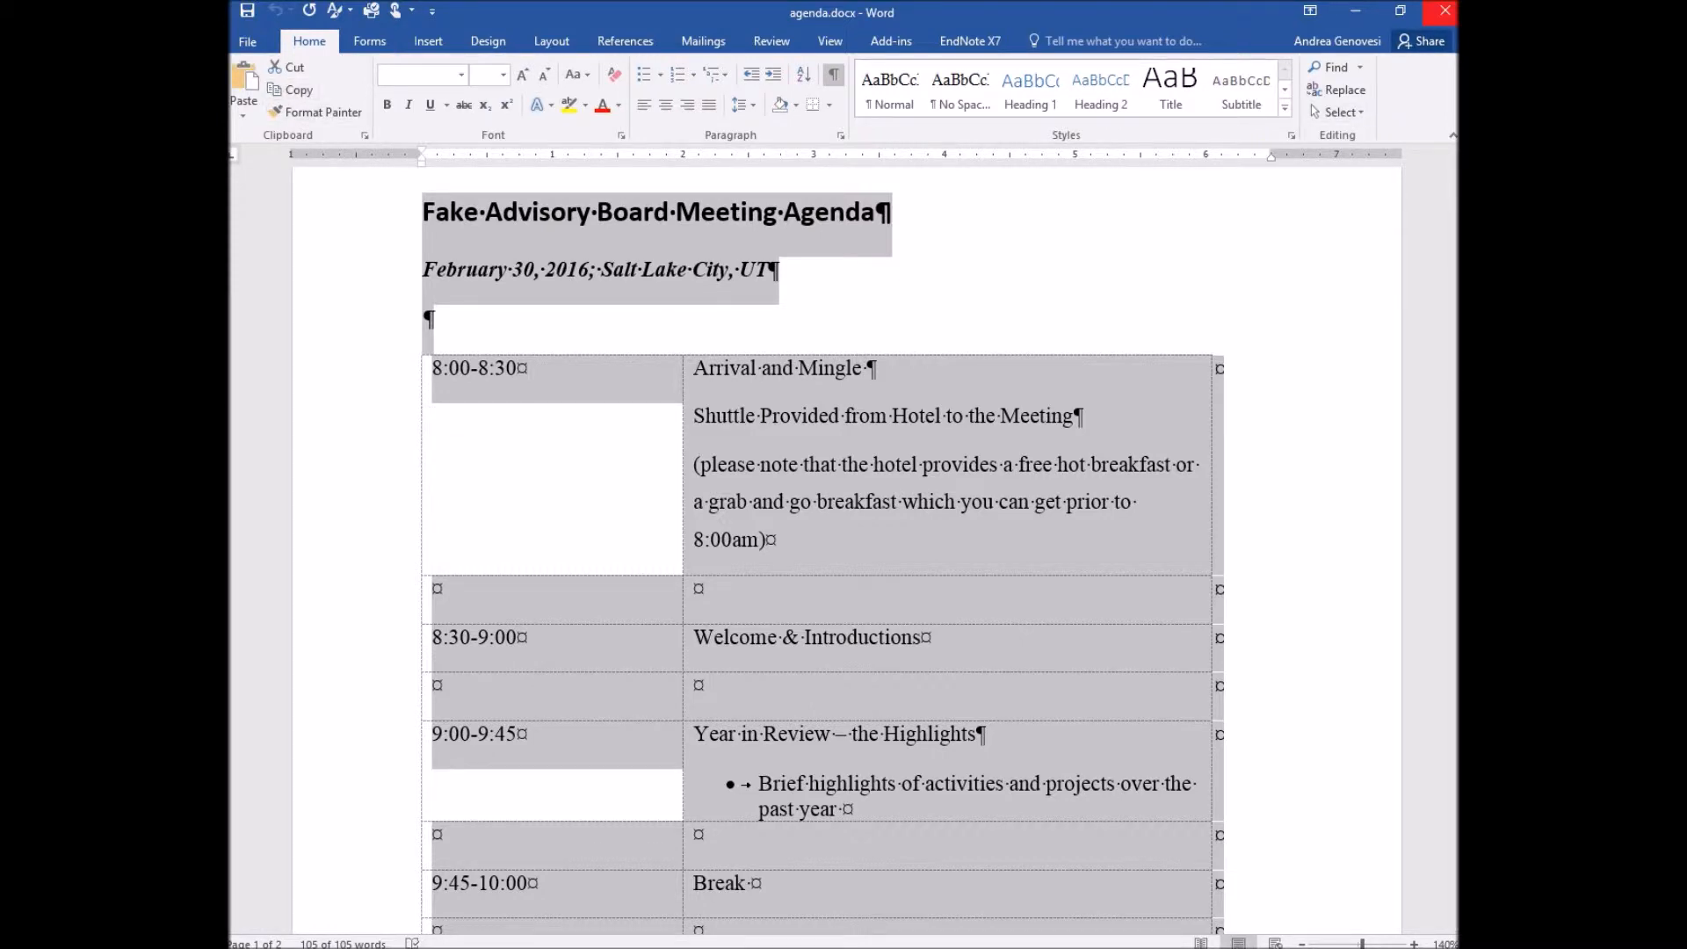
{"action": "left_click", "coordinate": [1444, 11]}
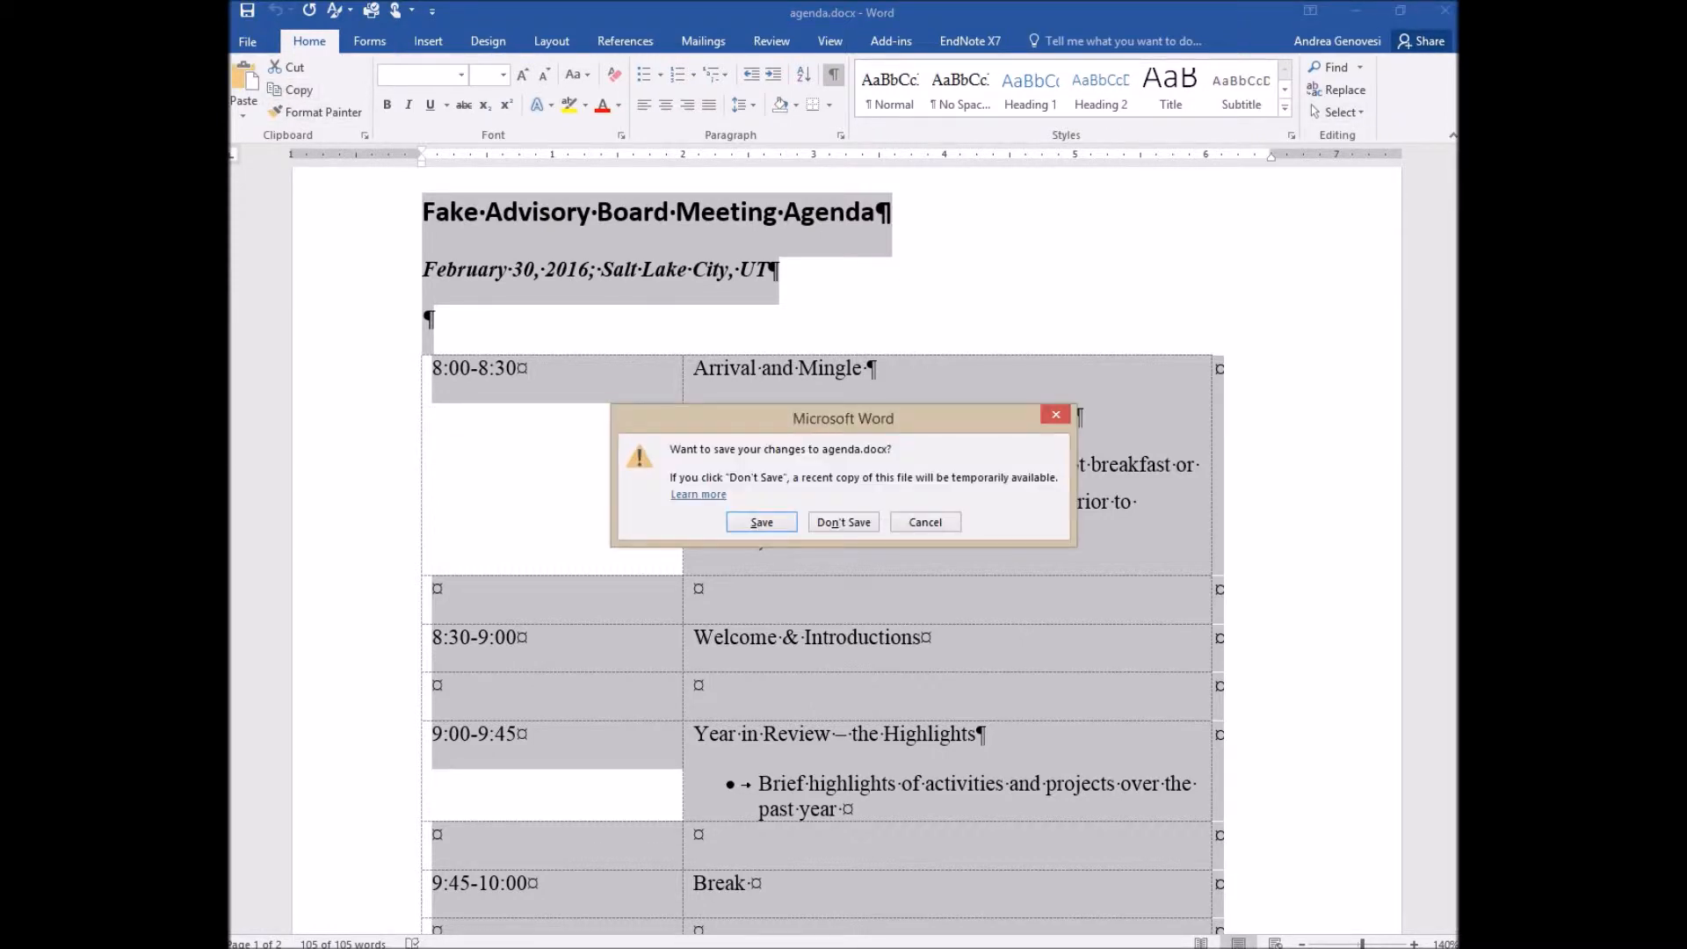
{"action": "key", "text": "Tab"}
{"action": "key", "text": "Return"}
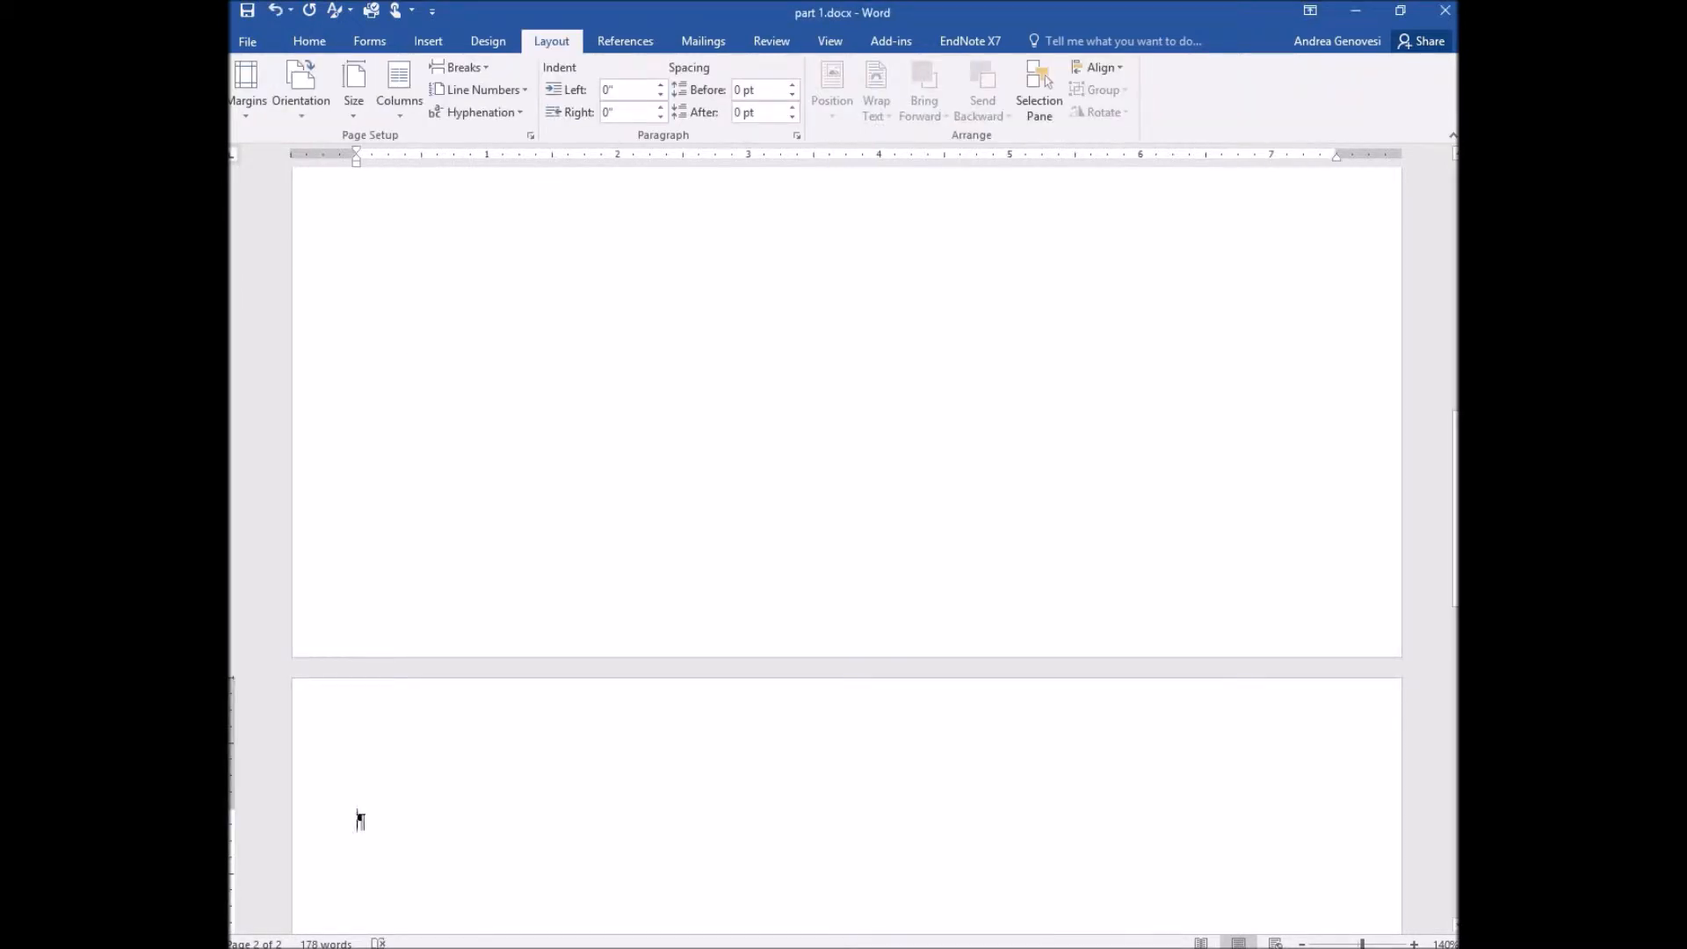
Step: Paste the copied agenda onto the empty second page of part 1.docx with the Merge Formatting option
{"action": "scroll", "coordinate": [846, 544], "scroll_direction": "down", "scroll_amount": 5}
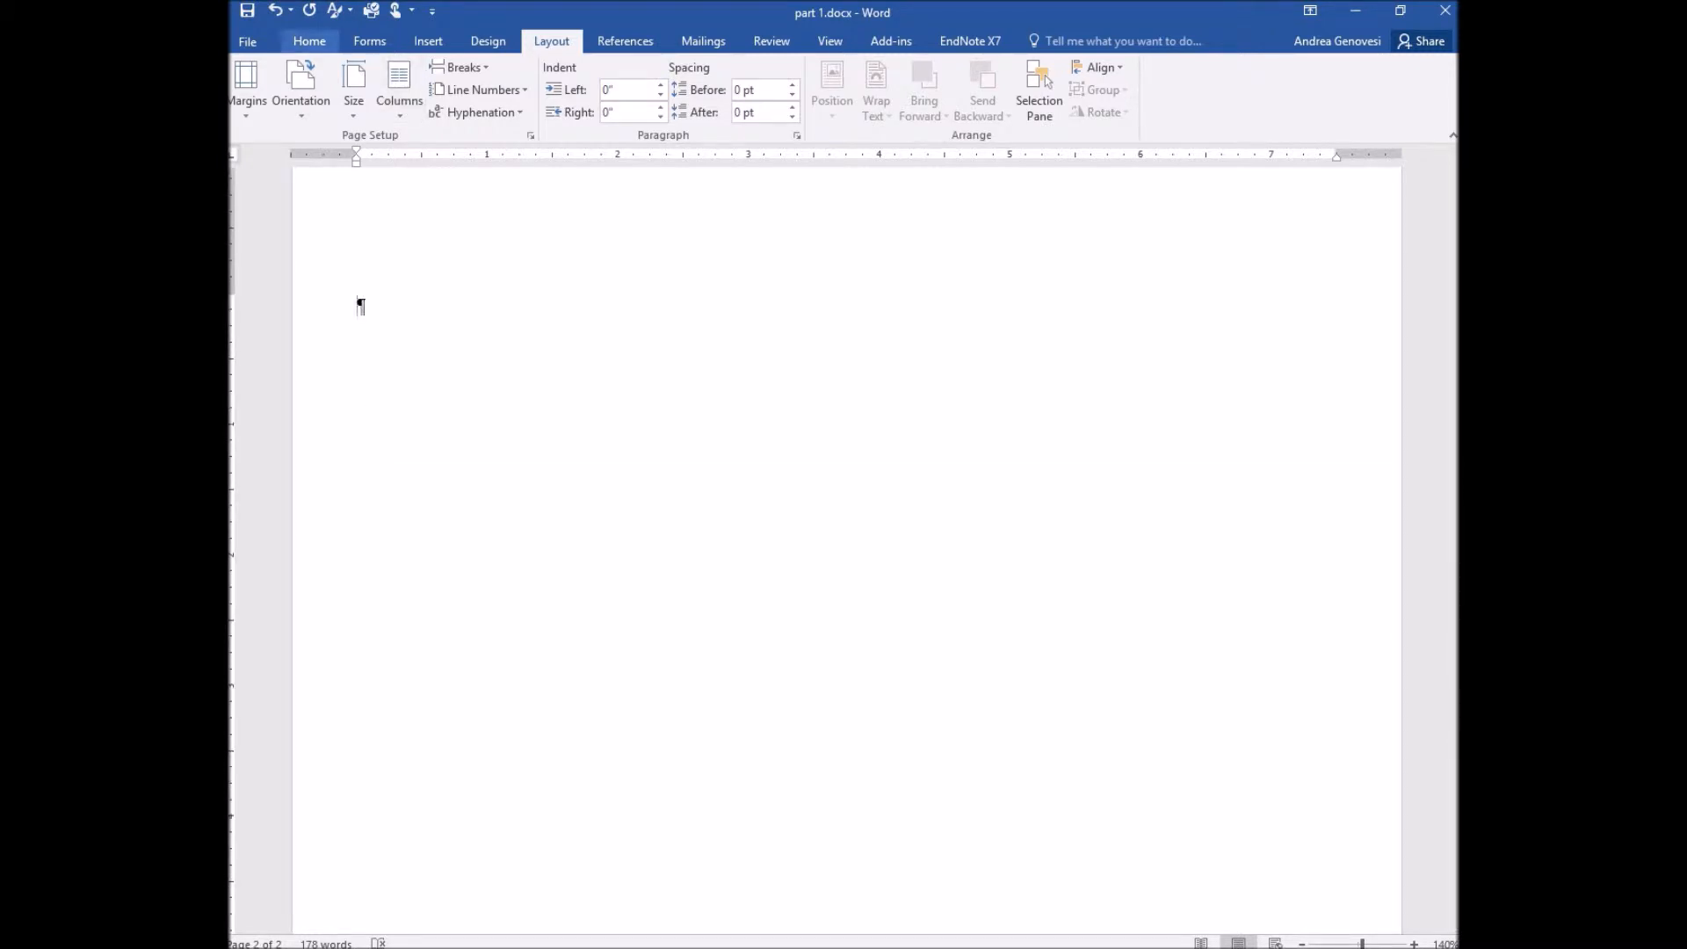
{"action": "left_click", "coordinate": [310, 41]}
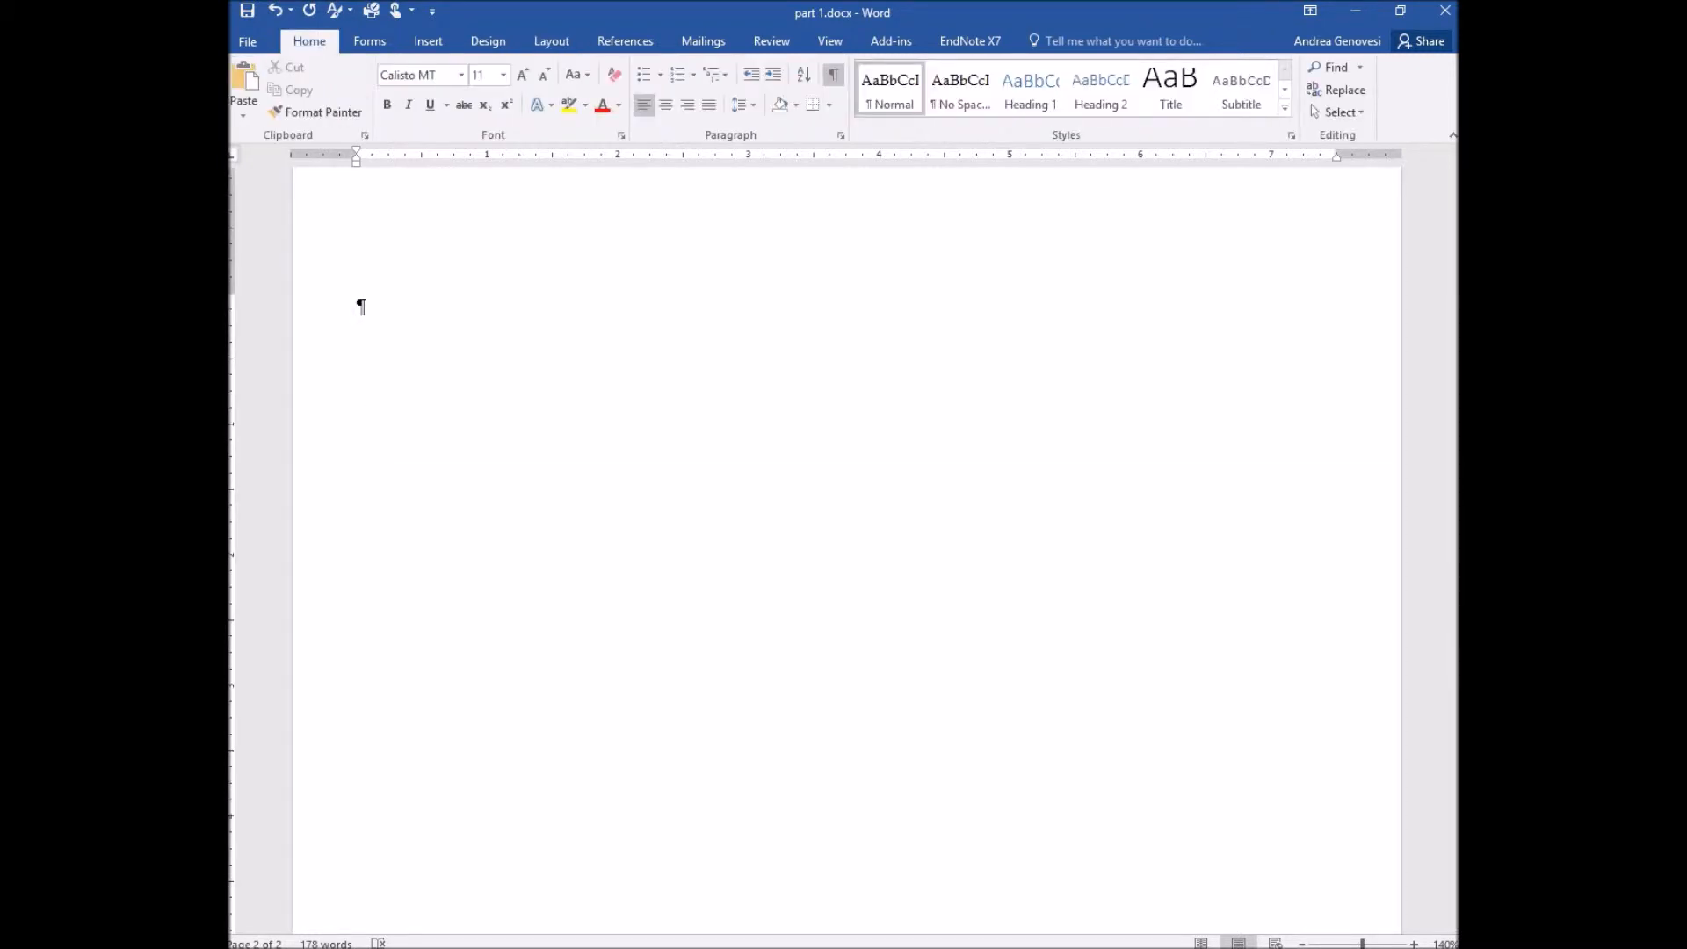
{"action": "left_click", "coordinate": [244, 110]}
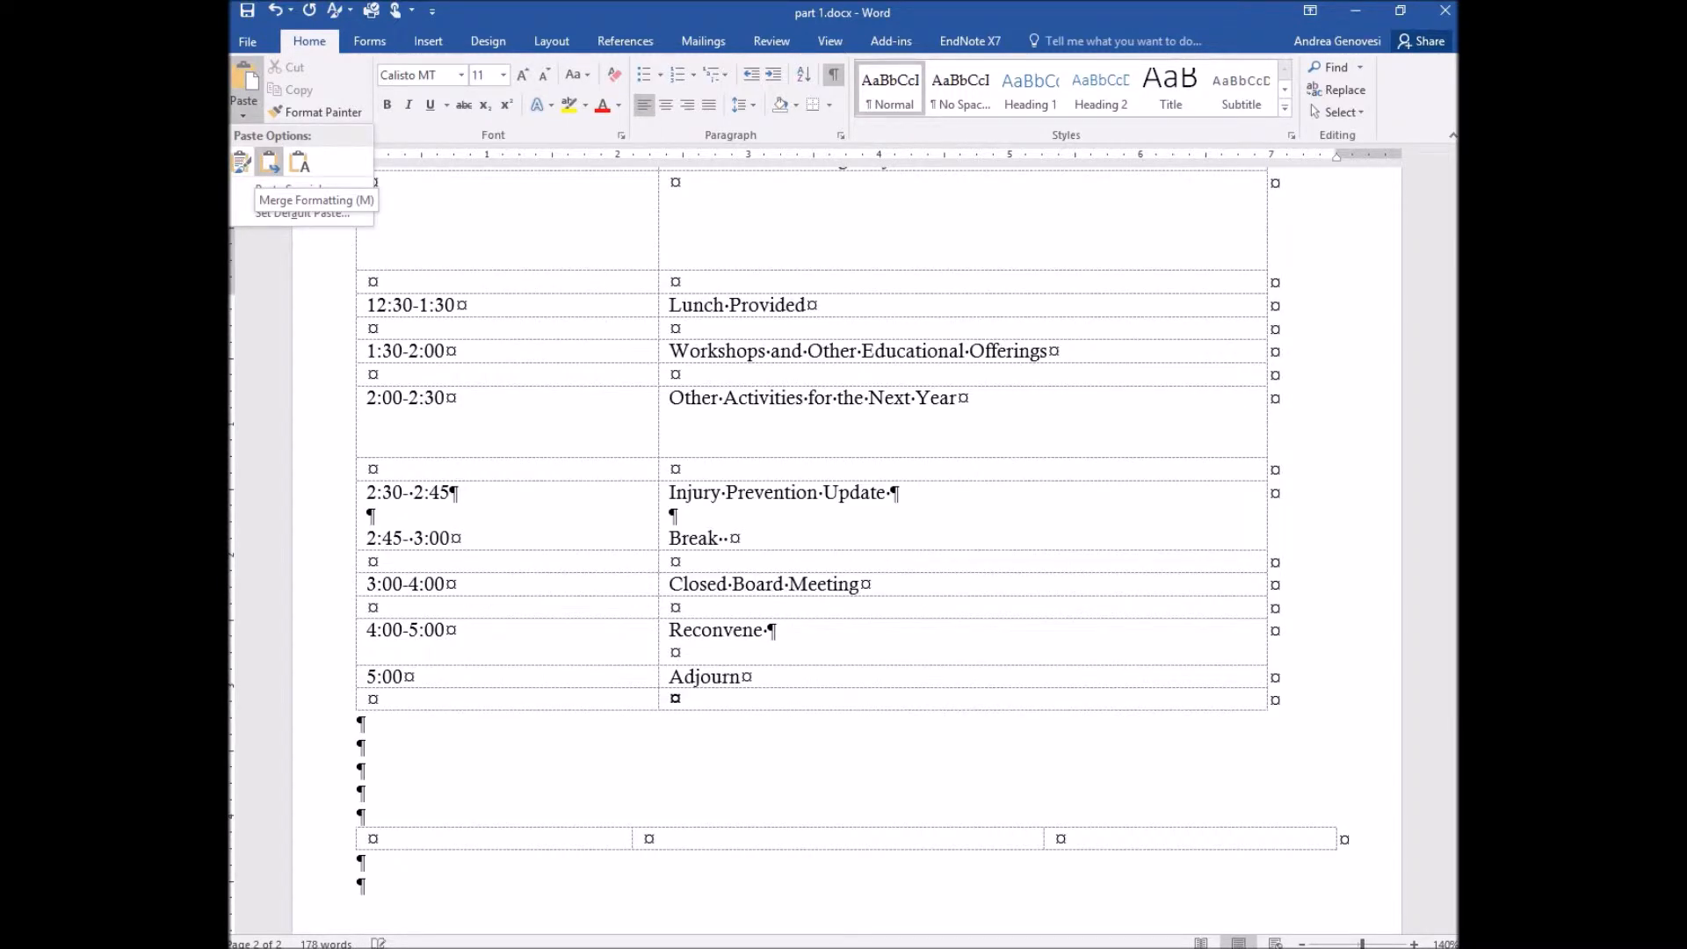
{"action": "left_click", "coordinate": [270, 163]}
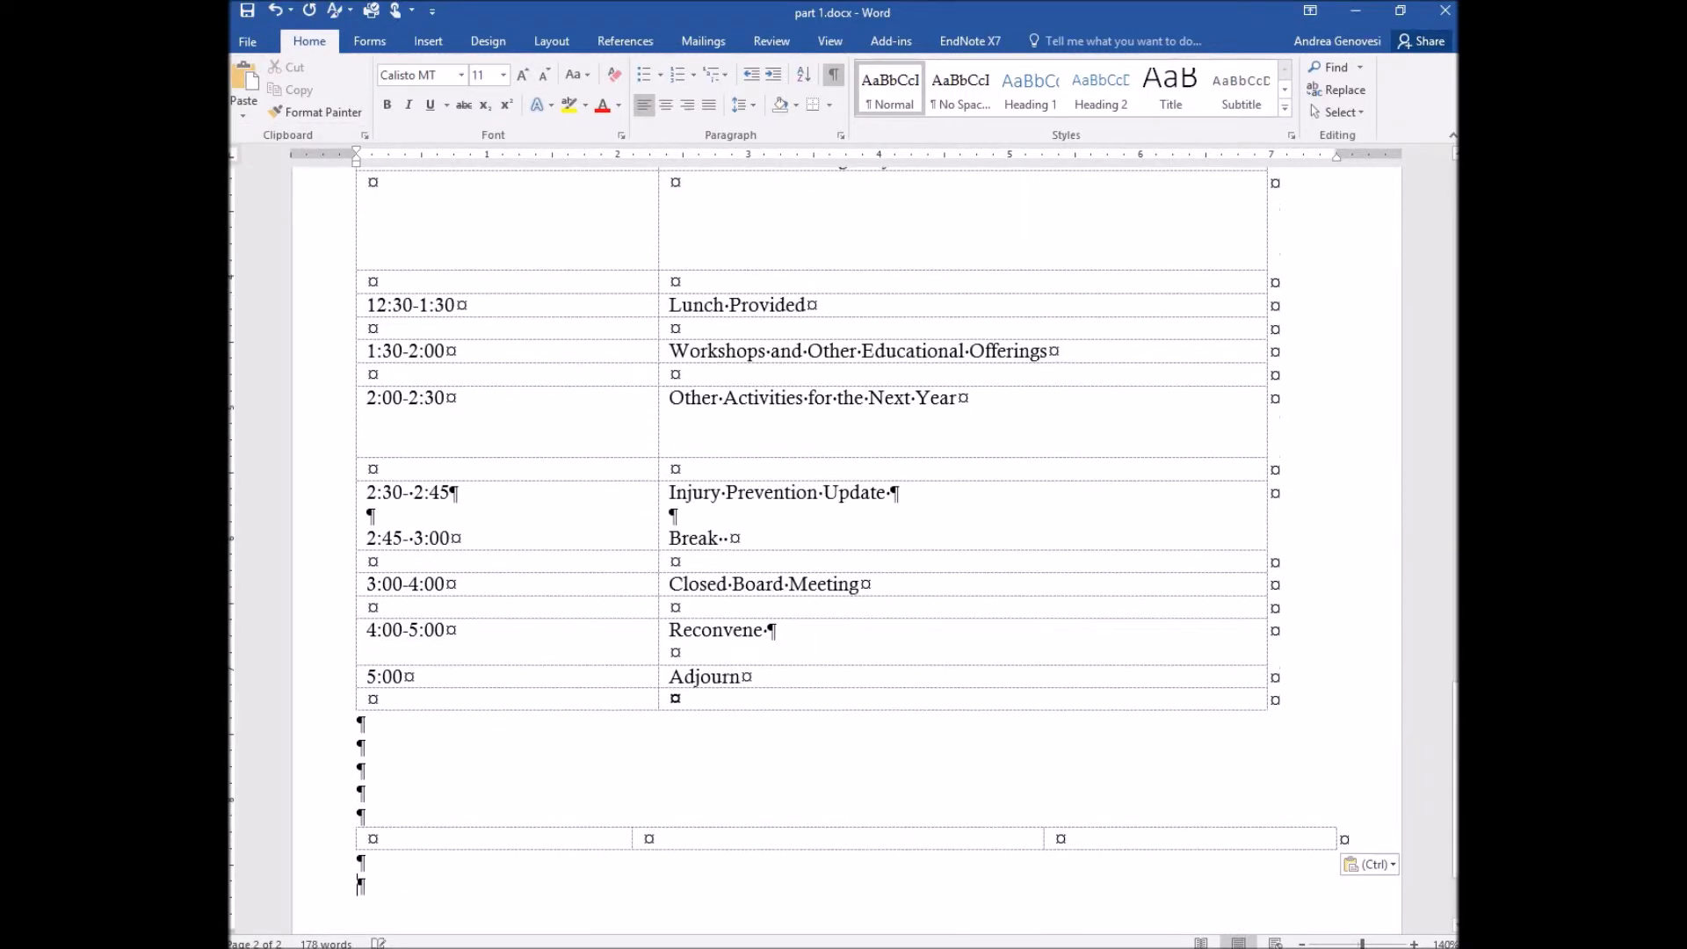
Step: Examine the pasted agenda table and the page break that separates it from the equipment lists
{"action": "scroll", "coordinate": [844, 527], "scroll_direction": "up", "scroll_amount": 10}
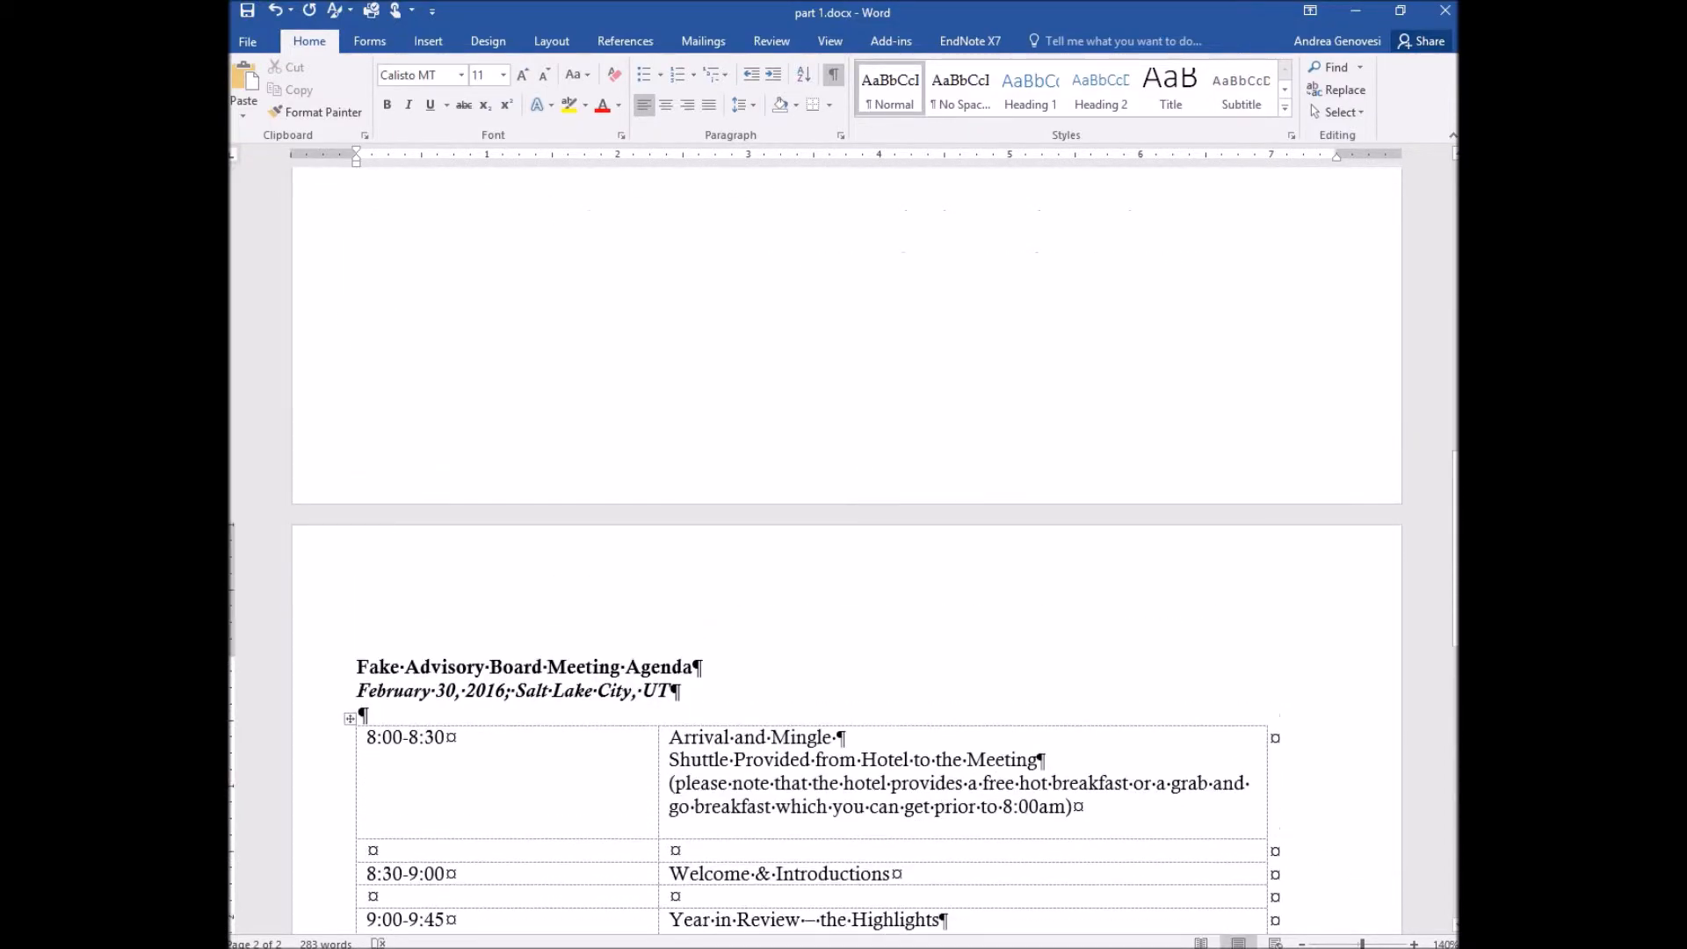
{"action": "scroll", "coordinate": [843, 545], "scroll_direction": "down", "scroll_amount": 5}
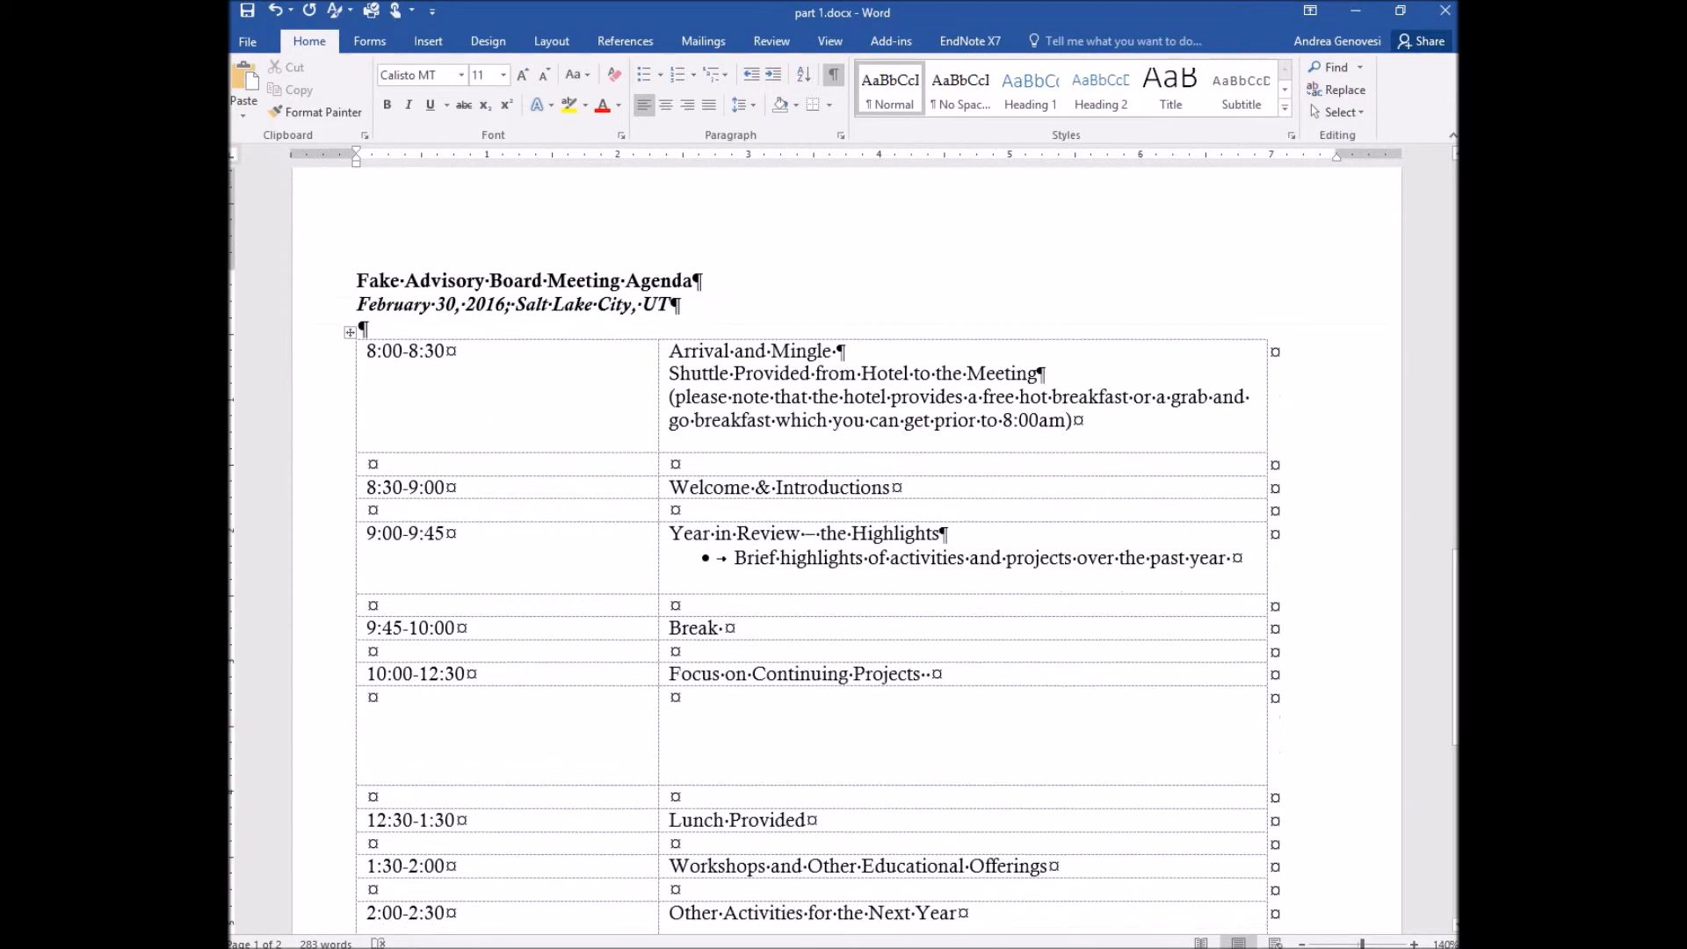
{"action": "scroll", "coordinate": [844, 545], "scroll_direction": "down", "scroll_amount": 8}
{"action": "scroll", "coordinate": [843, 545], "scroll_direction": "up", "scroll_amount": 14}
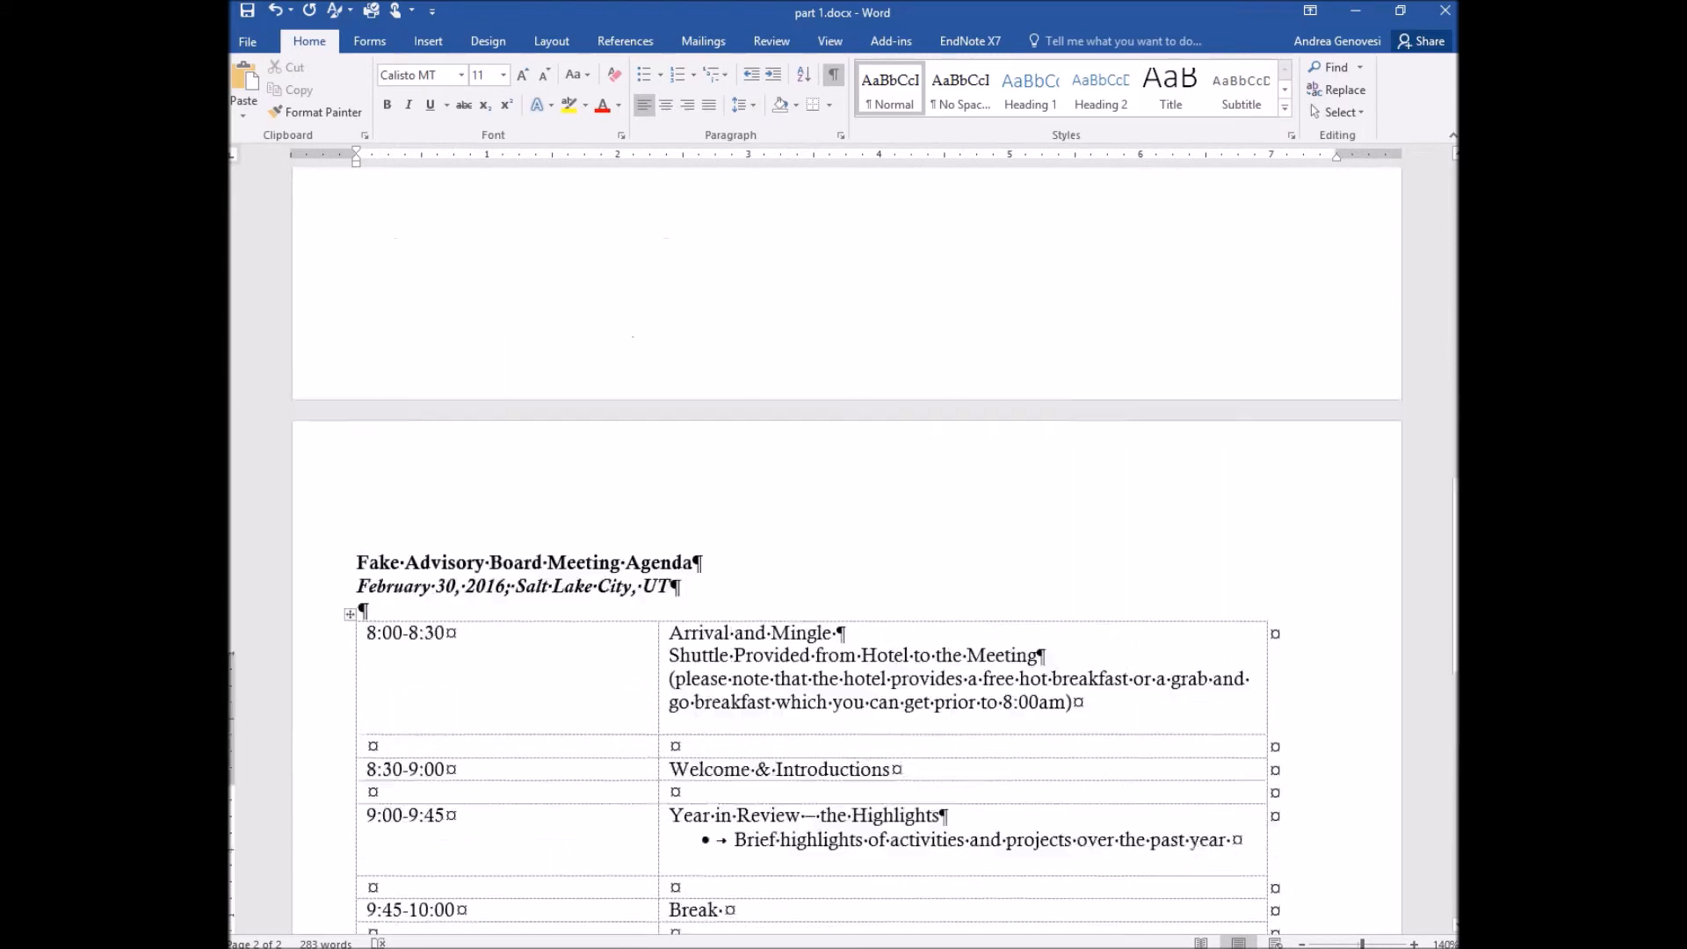
{"action": "scroll", "coordinate": [844, 545], "scroll_direction": "up", "scroll_amount": 10}
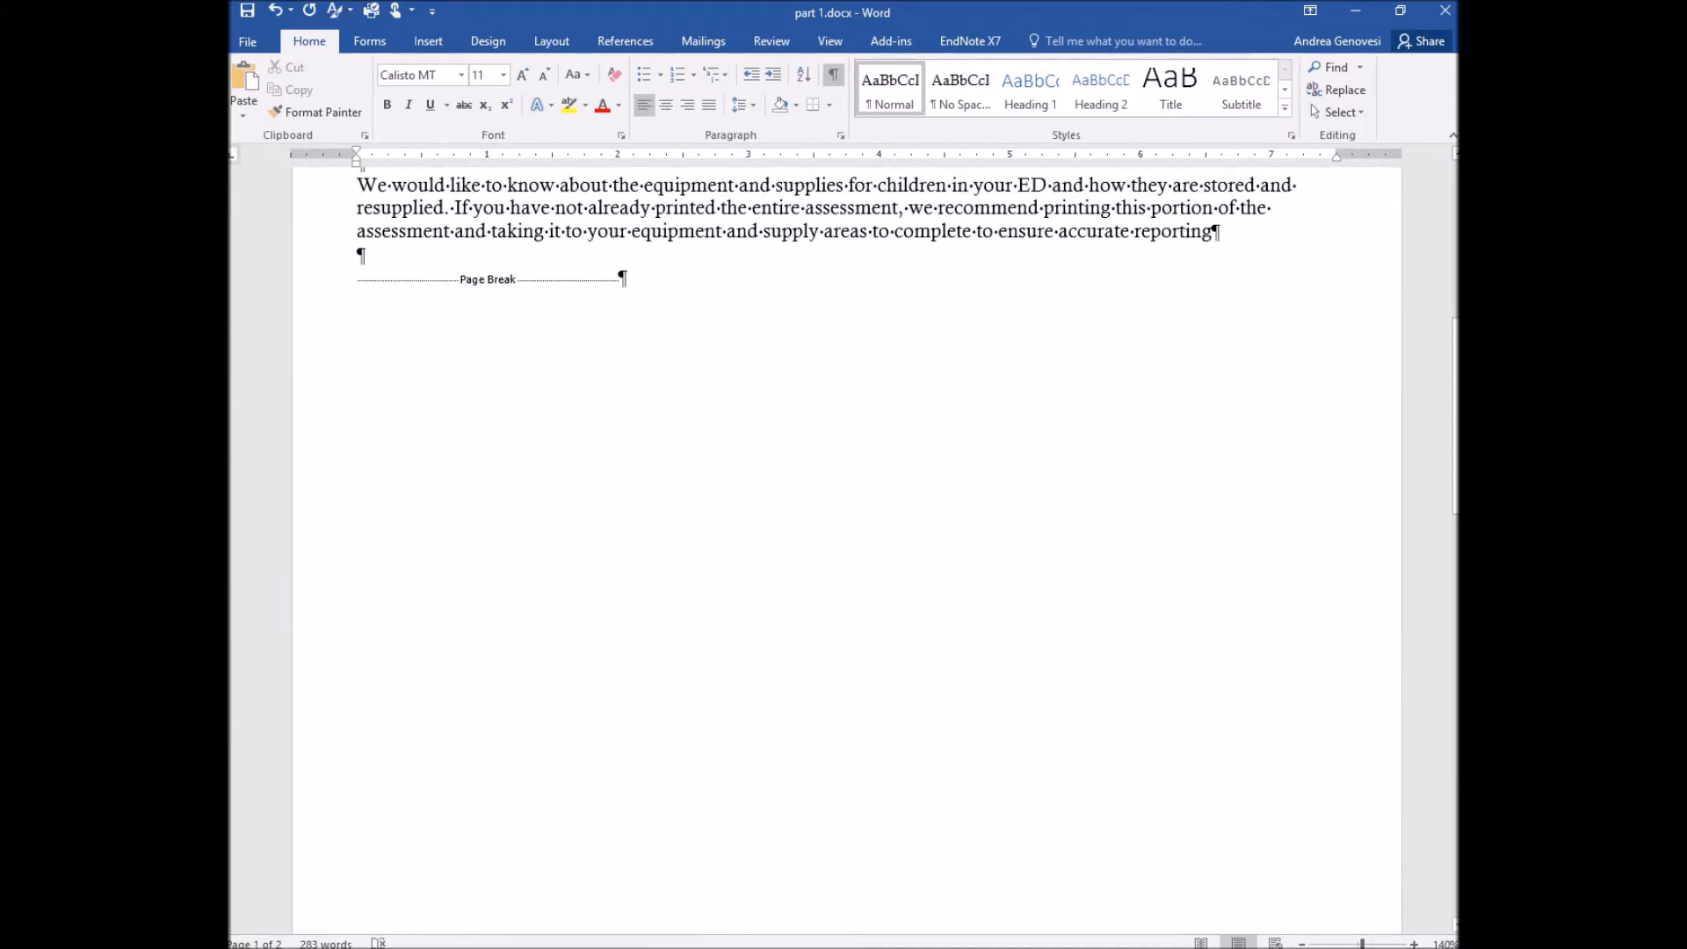
{"action": "scroll", "coordinate": [843, 545], "scroll_direction": "down", "scroll_amount": 1}
{"action": "scroll", "coordinate": [844, 545], "scroll_direction": "down", "scroll_amount": 5}
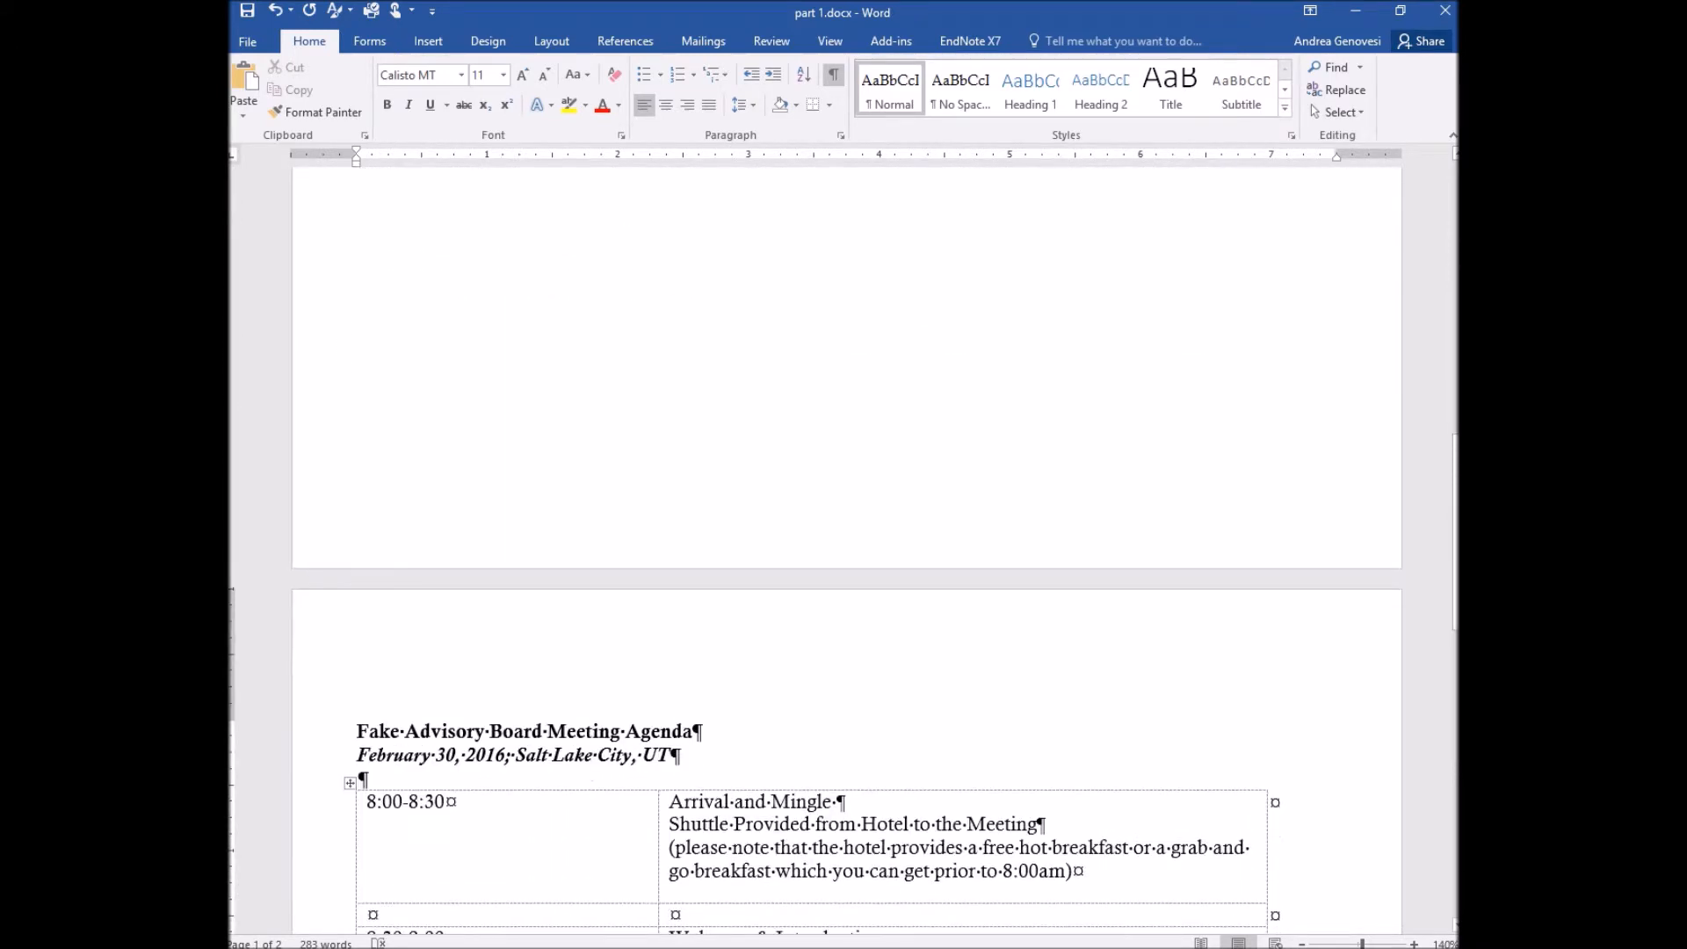
{"action": "scroll", "coordinate": [844, 545], "scroll_direction": "up", "scroll_amount": 10}
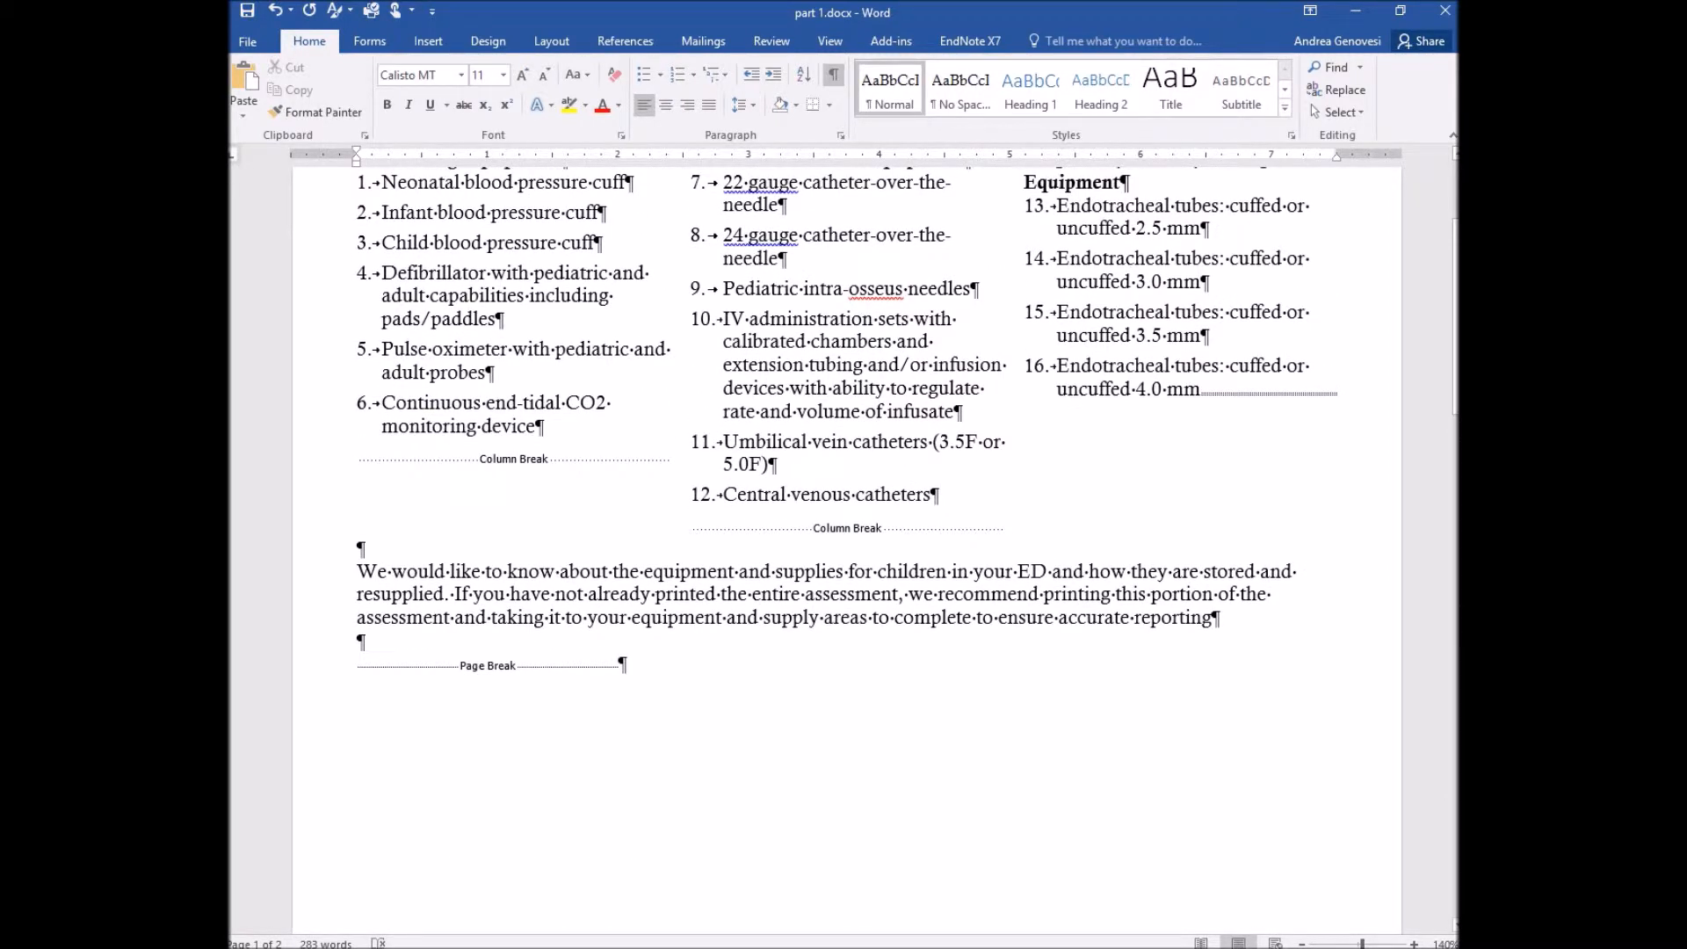
Step: Delete the blank paragraph between the agenda's date line and the schedule table
{"action": "scroll", "coordinate": [844, 545], "scroll_direction": "down", "scroll_amount": 10}
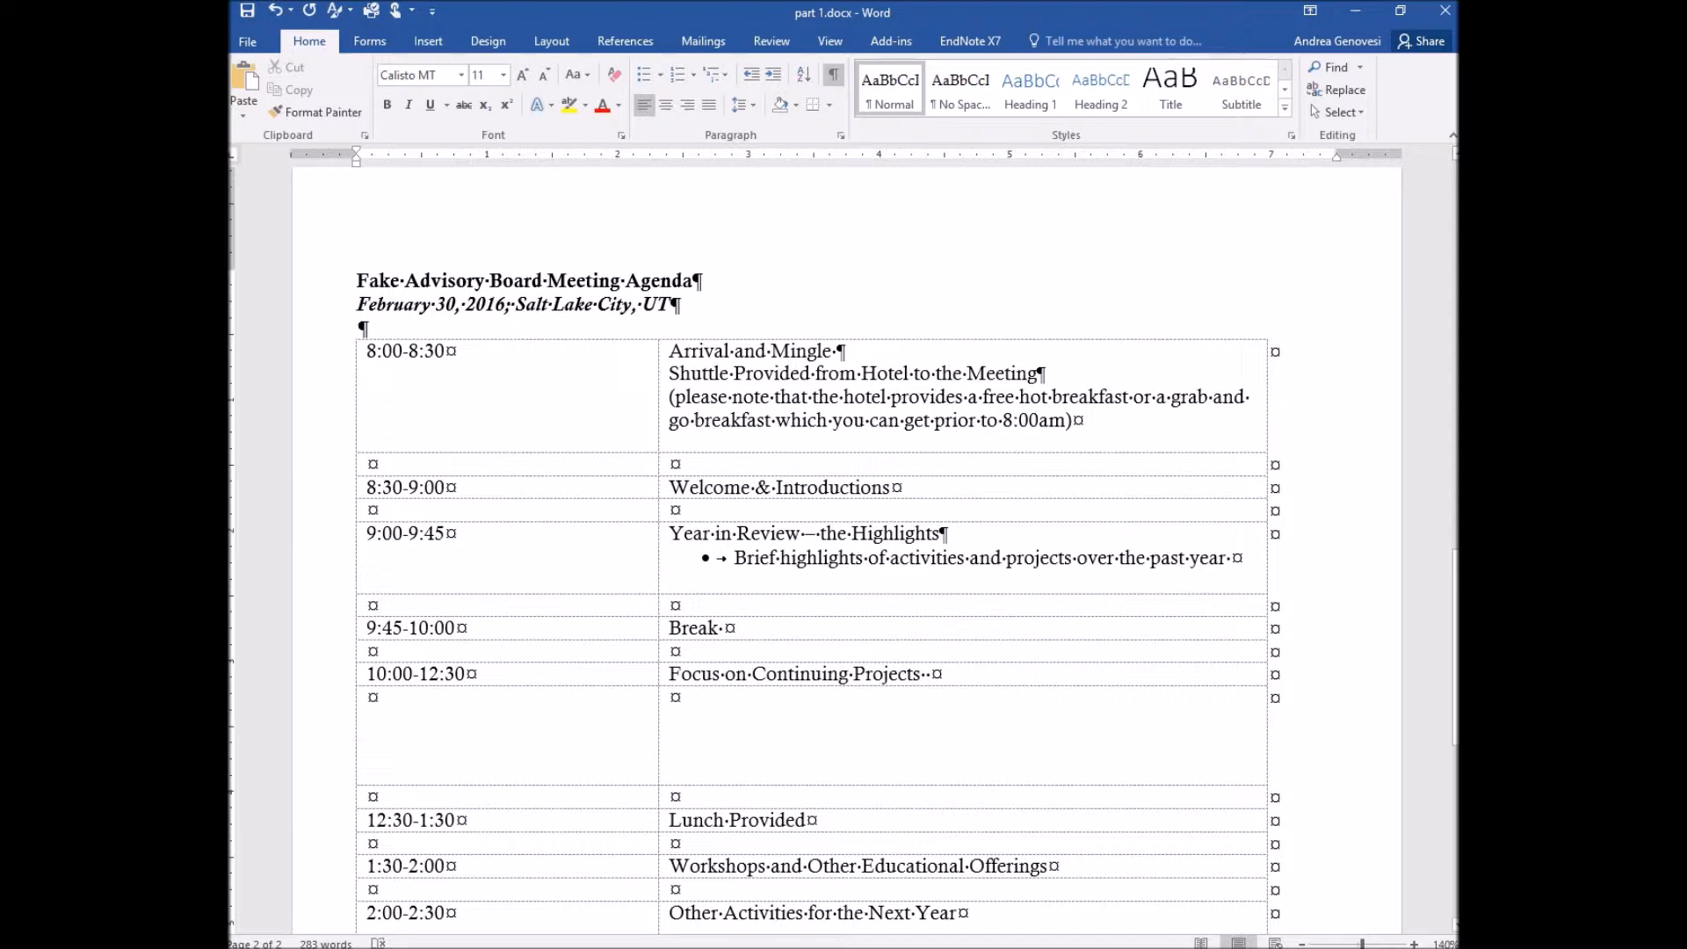
{"action": "left_click", "coordinate": [360, 327]}
{"action": "key", "text": "BackSpace"}
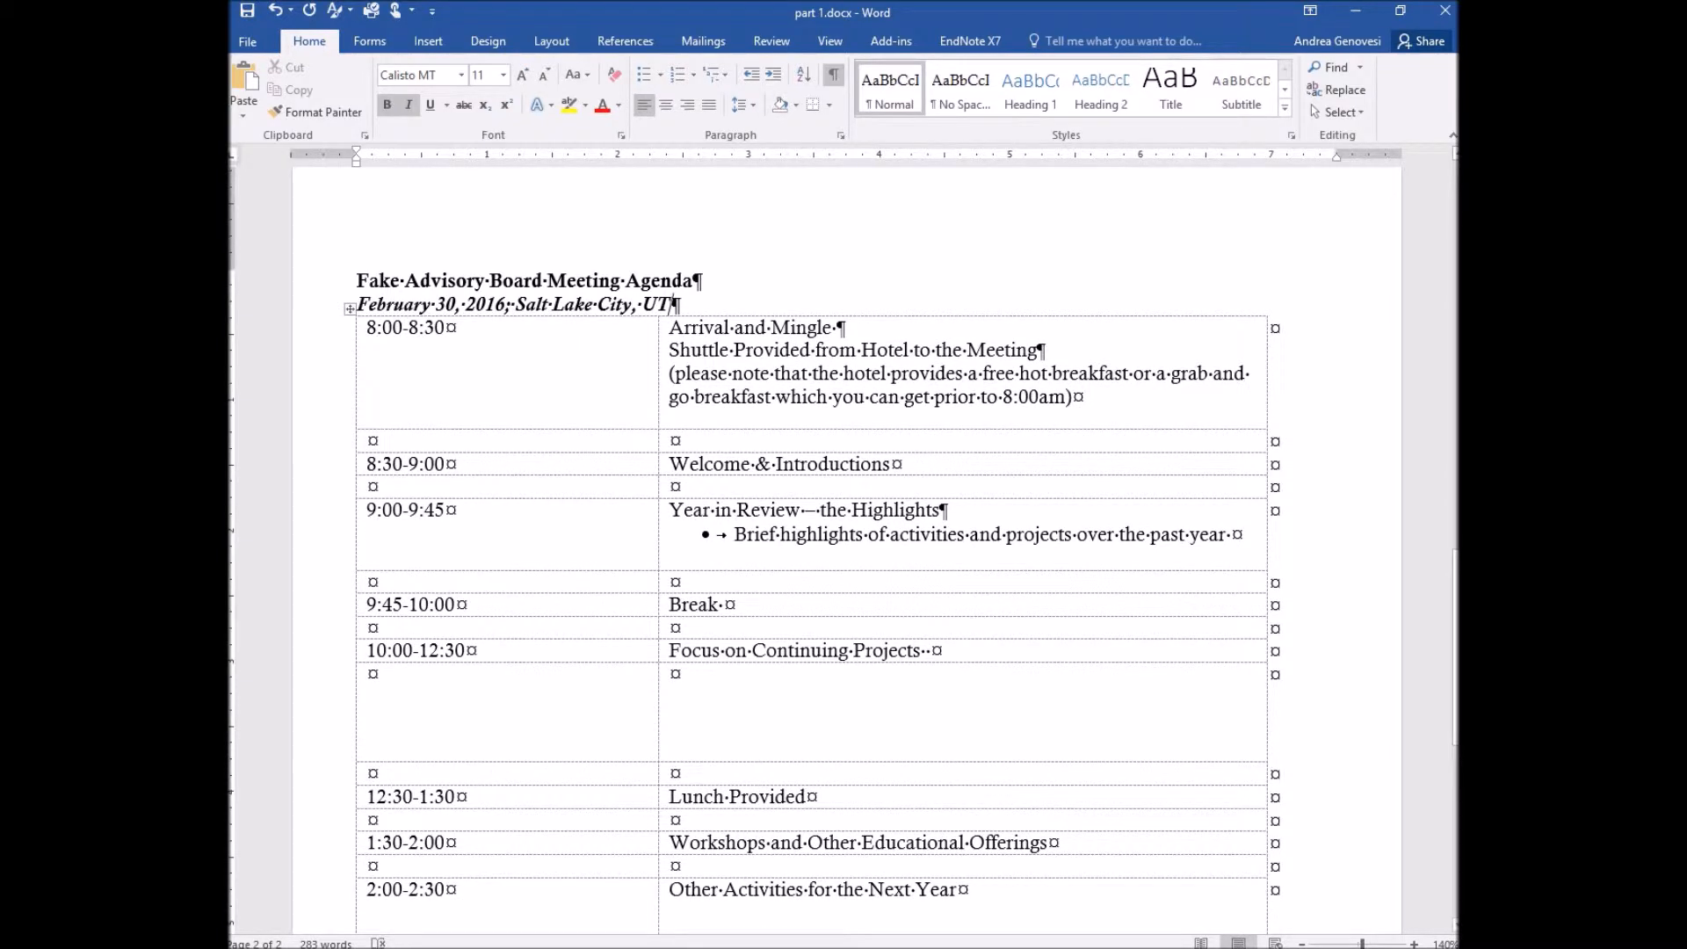
Step: Try to shrink the 8:00-8:30 row by raising its lower border to the text, and undo the change
{"action": "left_click", "coordinate": [694, 396]}
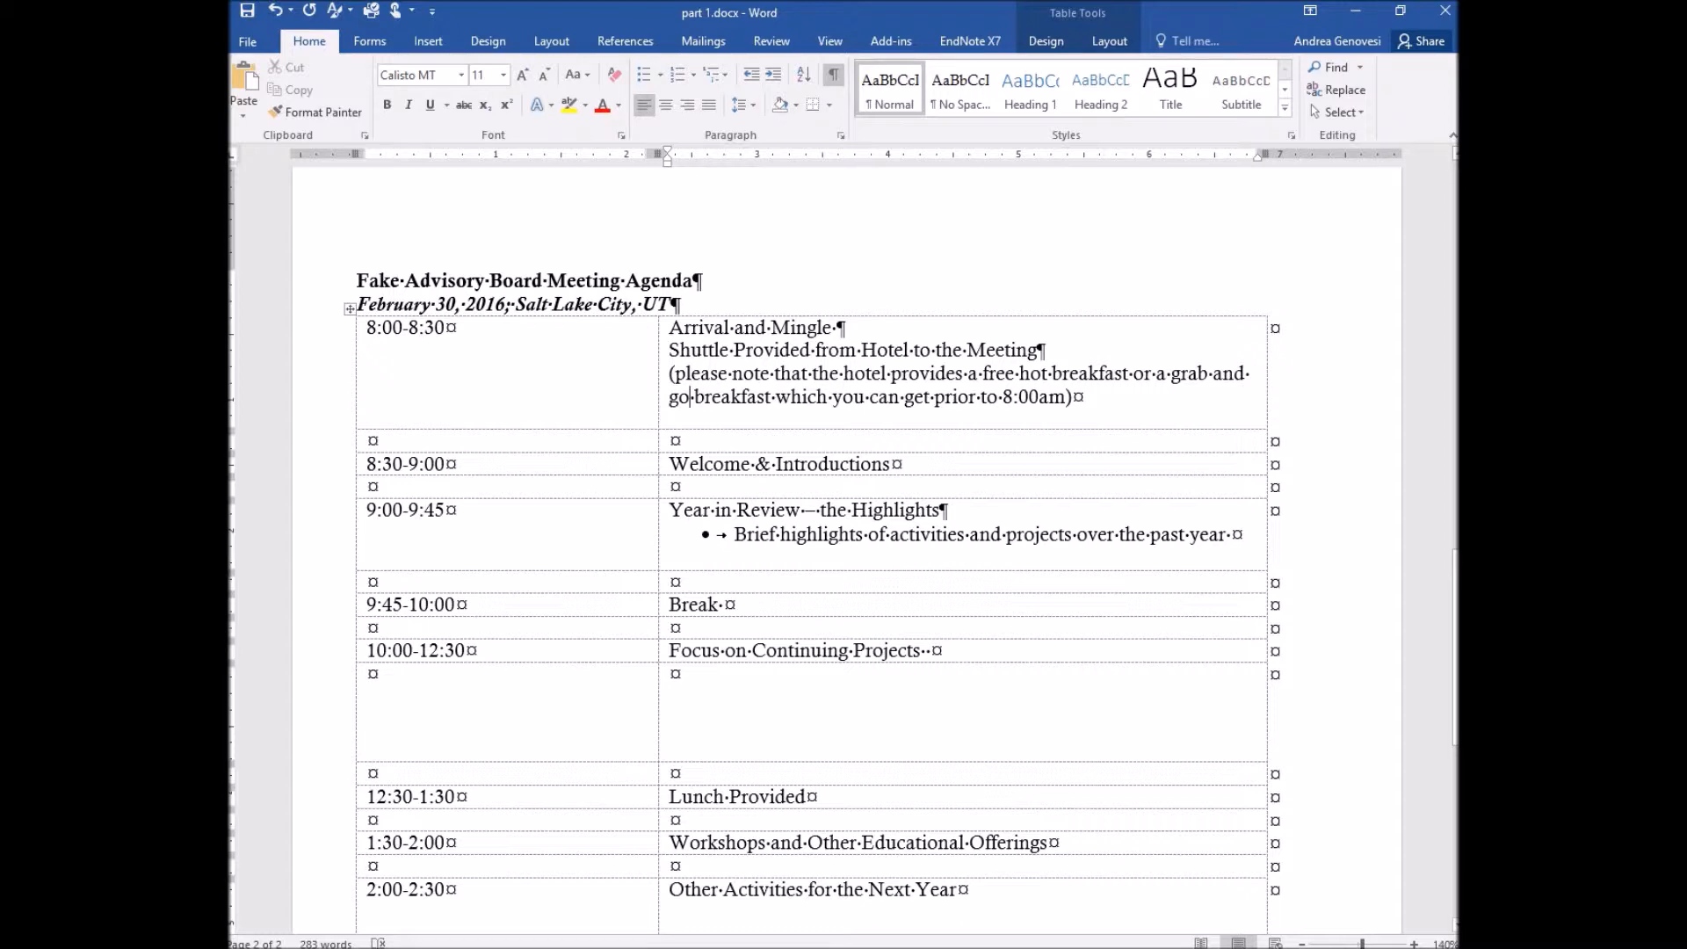
{"action": "left_click_drag", "start_coordinate": [694, 429], "coordinate": [694, 410]}
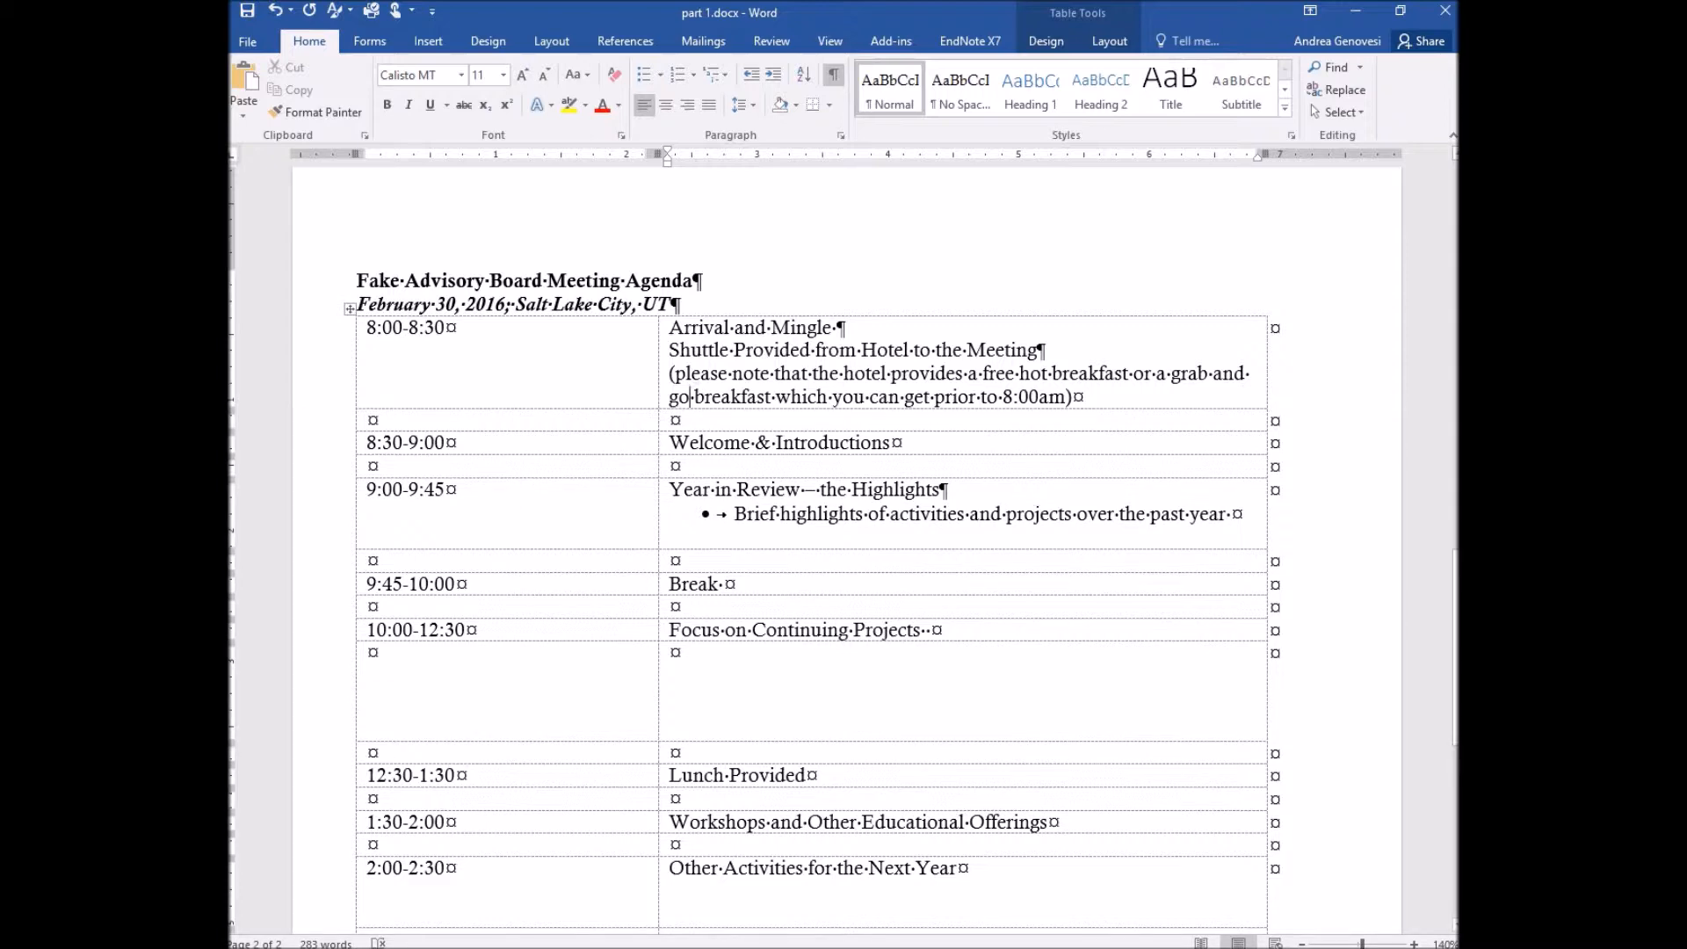
{"action": "left_click", "coordinate": [275, 11]}
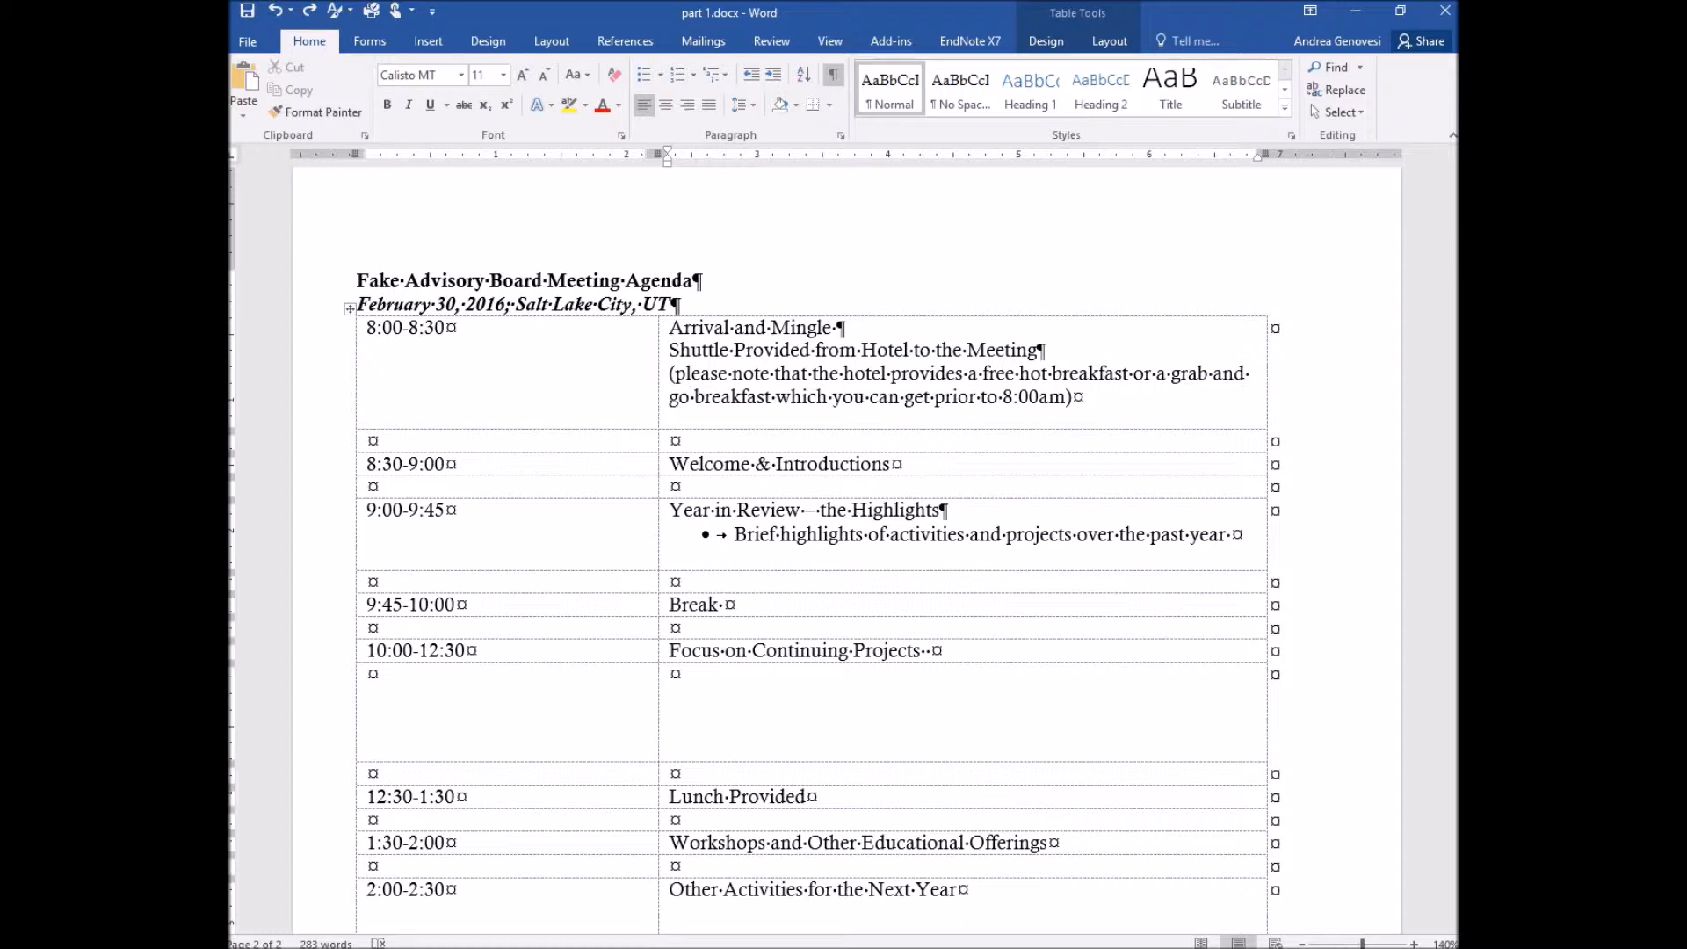
Step: Shrink the 8:00-8:30 and 9:00-9:45 rows by raising their lower borders to the text
{"action": "left_click_drag", "start_coordinate": [791, 429], "coordinate": [791, 411]}
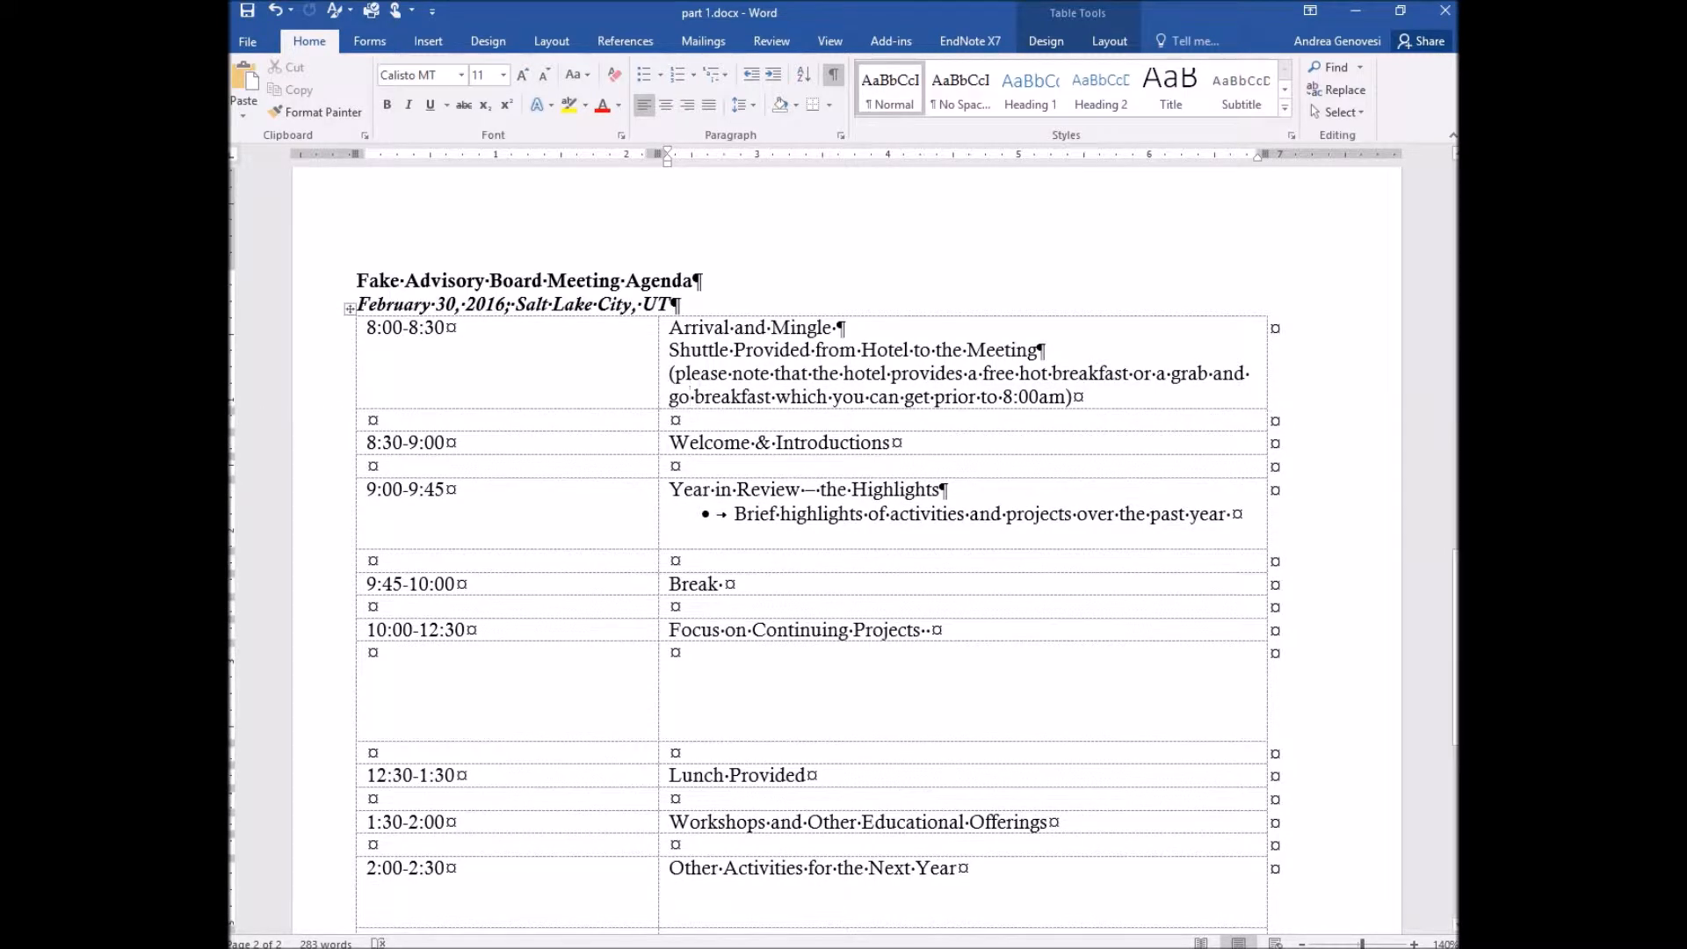
{"action": "left_click_drag", "start_coordinate": [791, 549], "coordinate": [790, 533]}
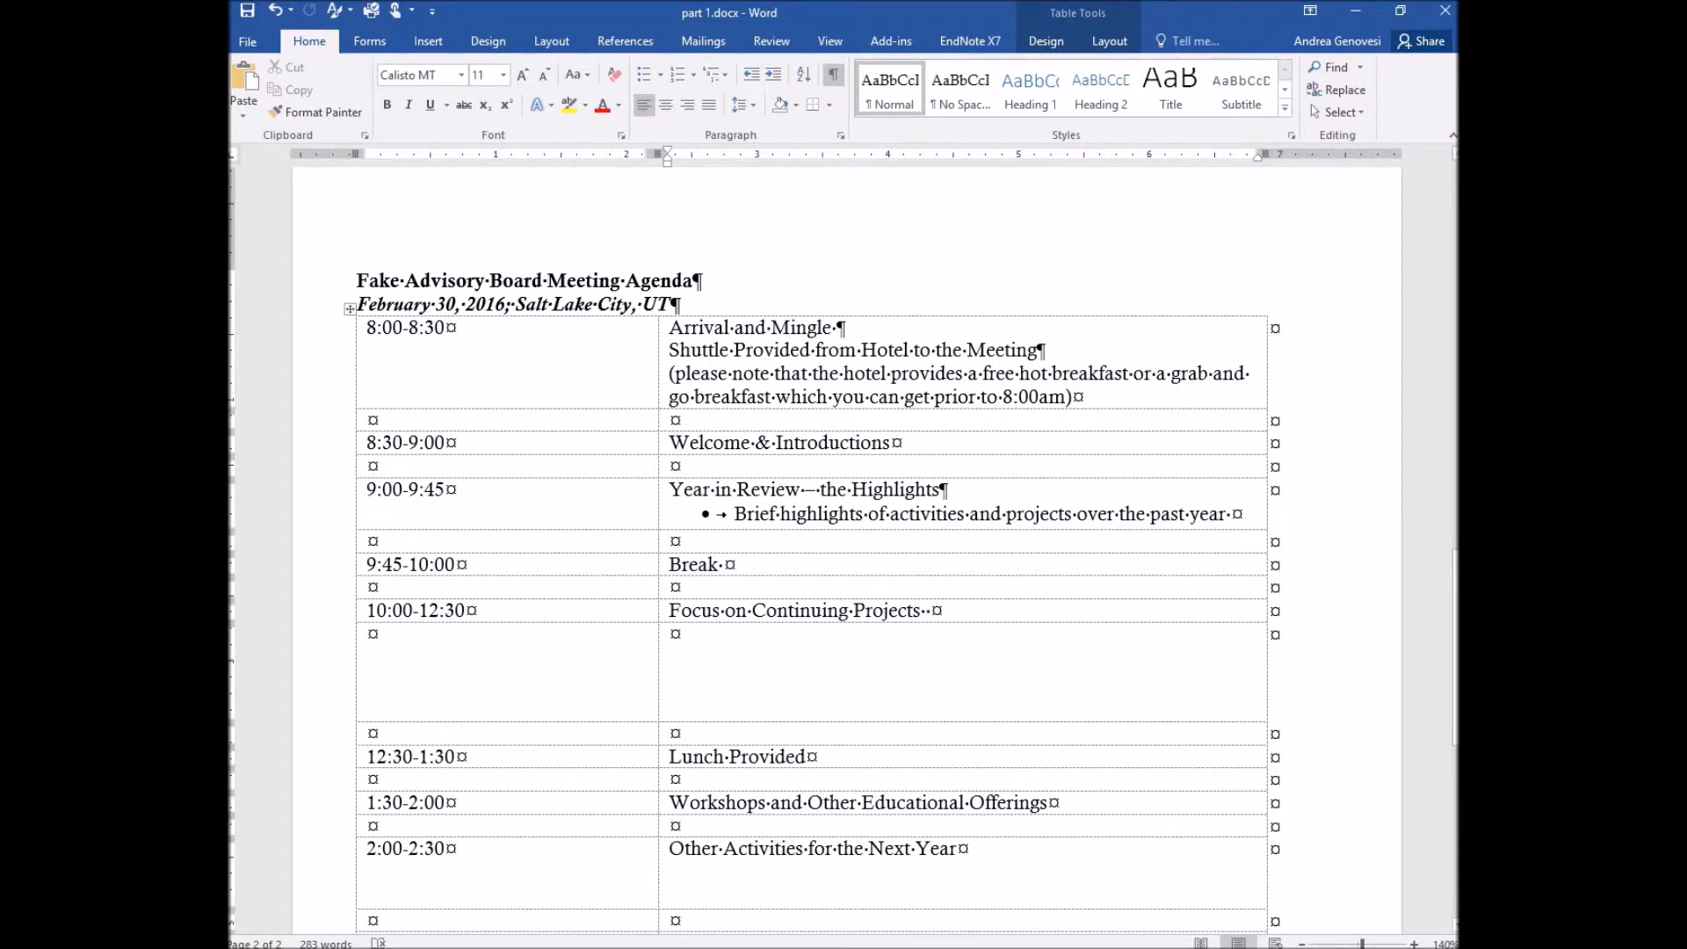
Step: Delete the tall empty row directly below the 10:00-12:30 row of the agenda table
{"action": "scroll", "coordinate": [690, 267], "scroll_direction": "down", "scroll_amount": 3}
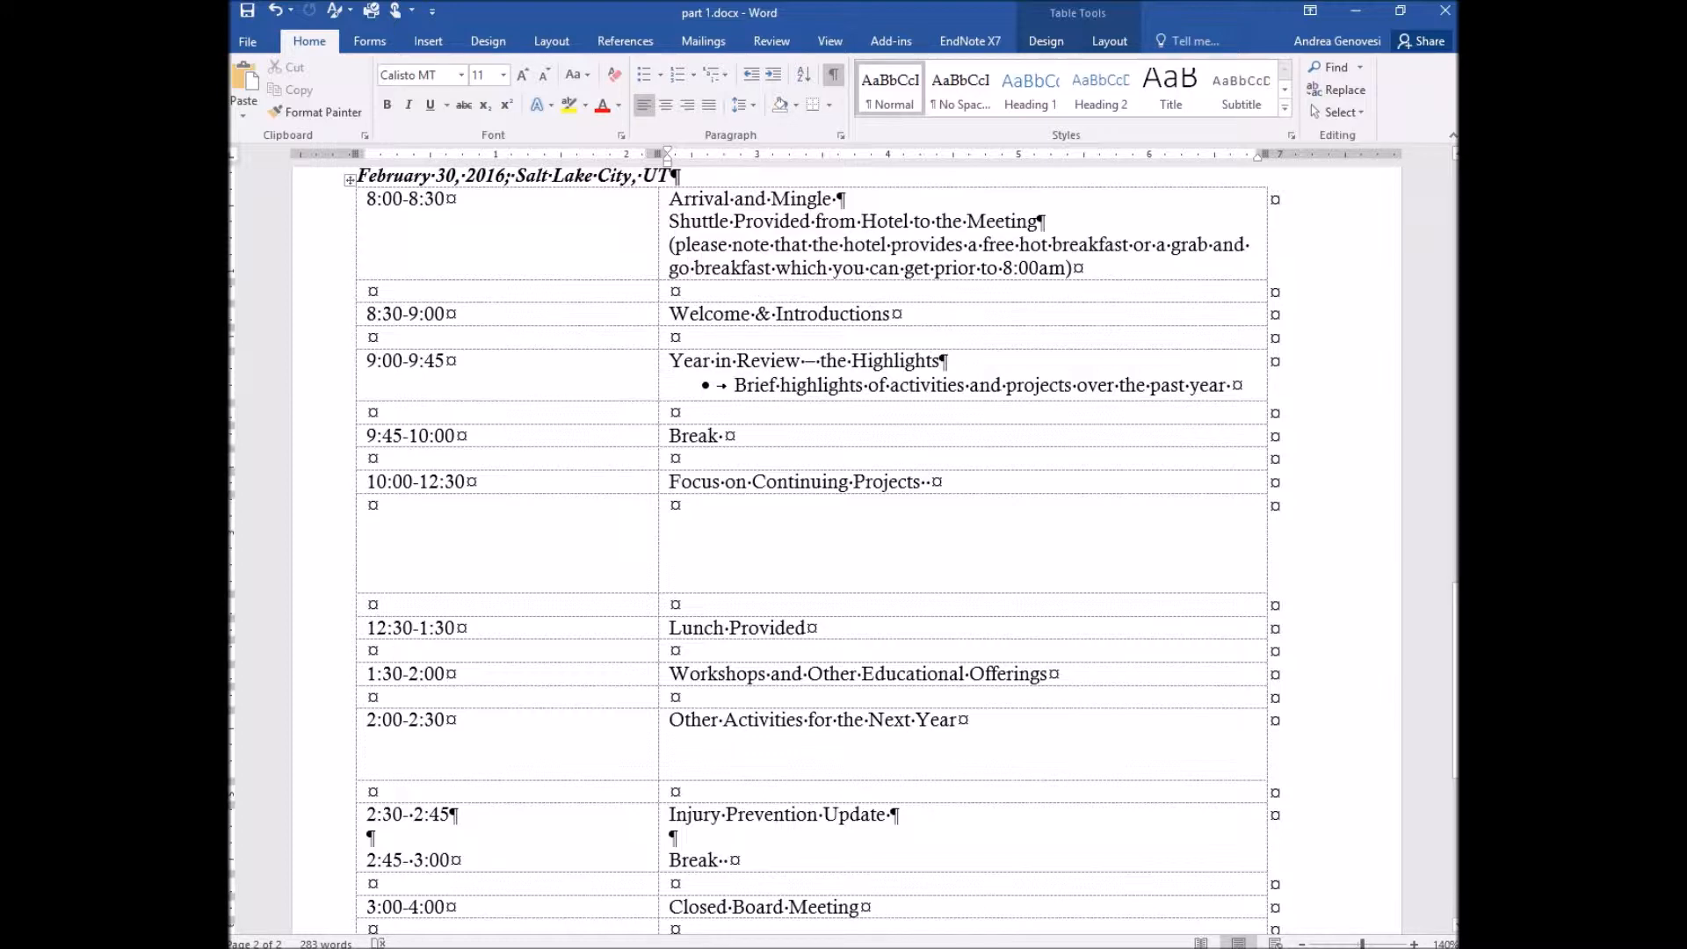
{"action": "left_click", "coordinate": [330, 509]}
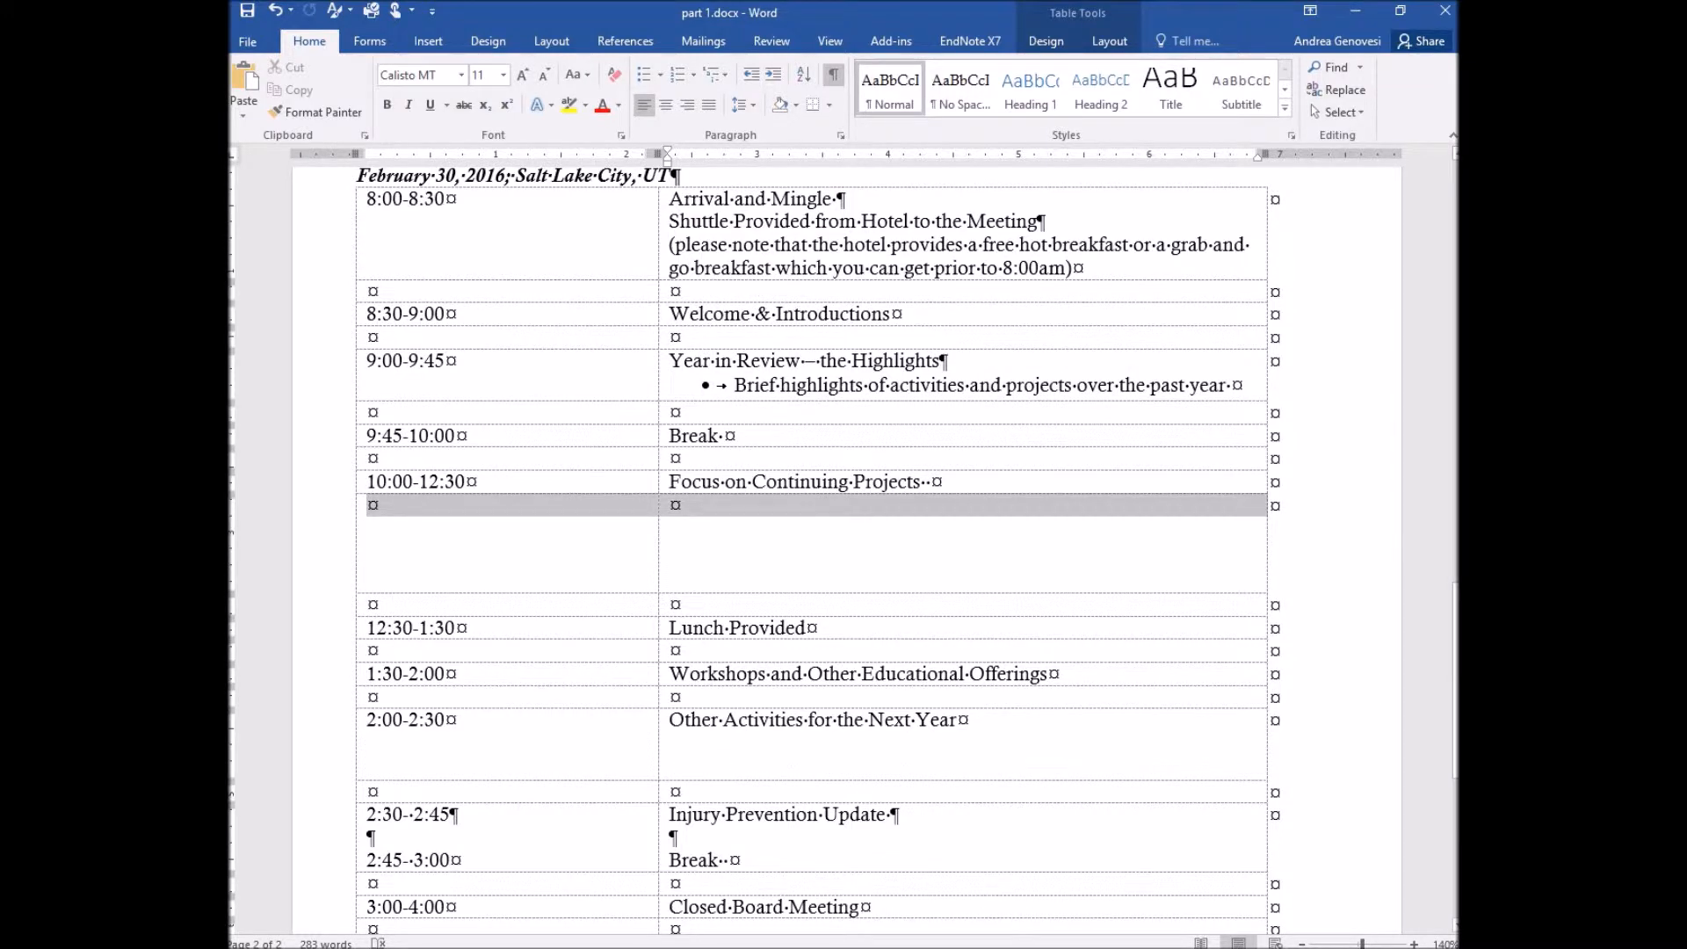
{"action": "left_click", "coordinate": [372, 507]}
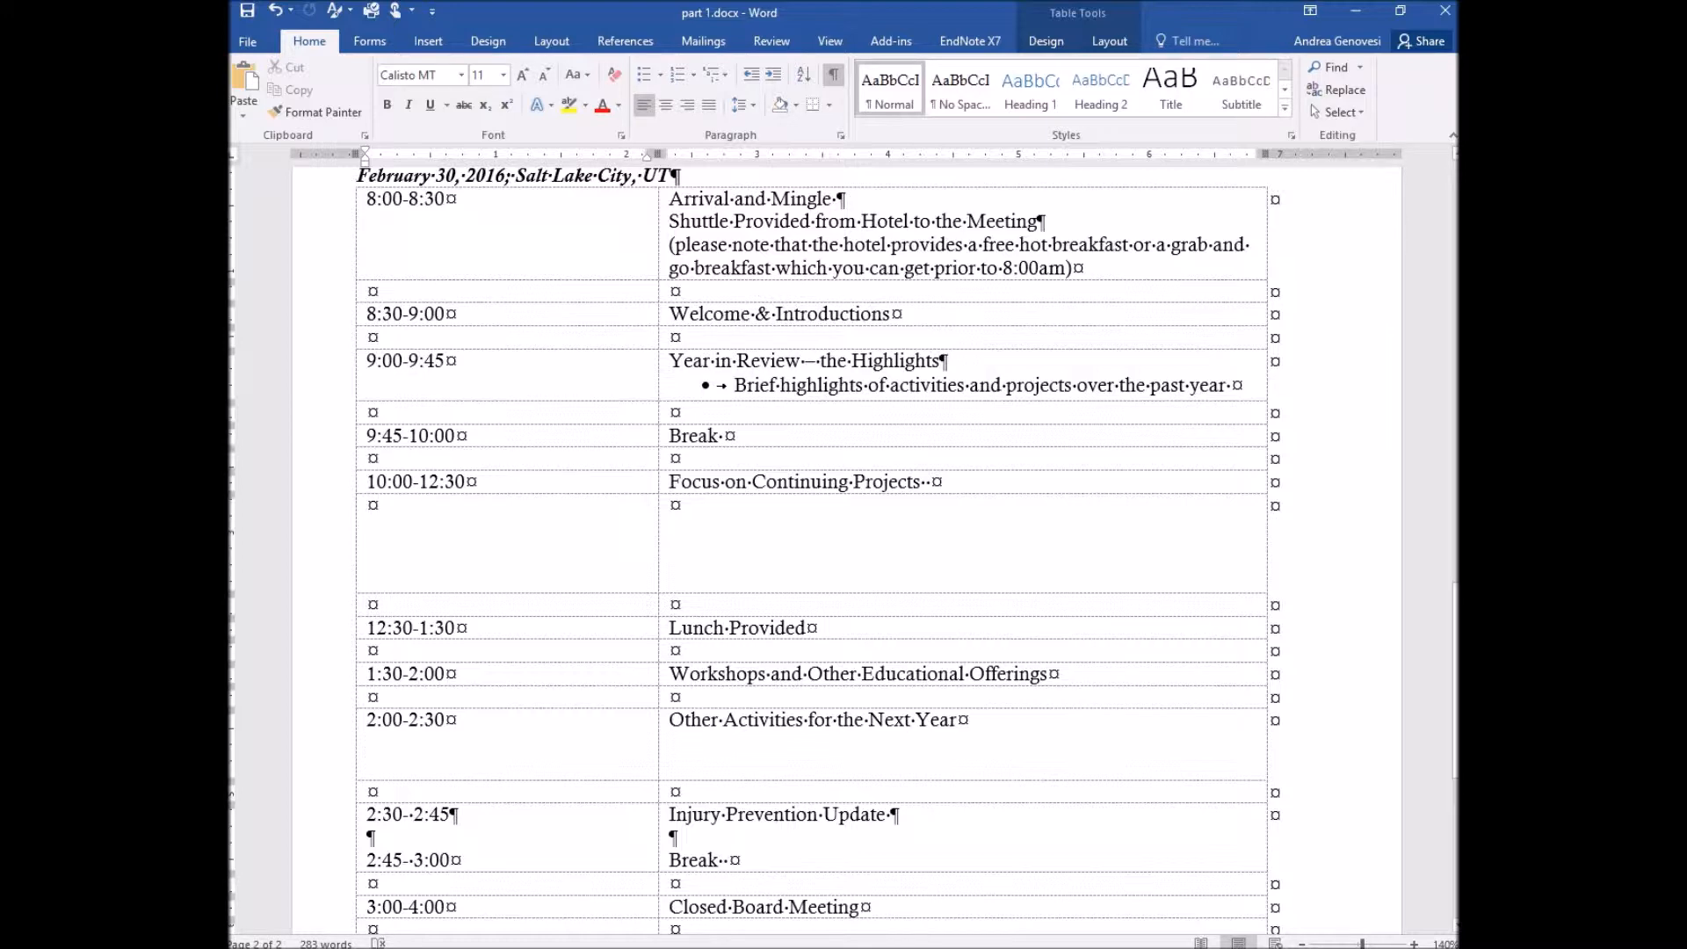
{"action": "left_click_drag", "start_coordinate": [373, 506], "coordinate": [703, 506]}
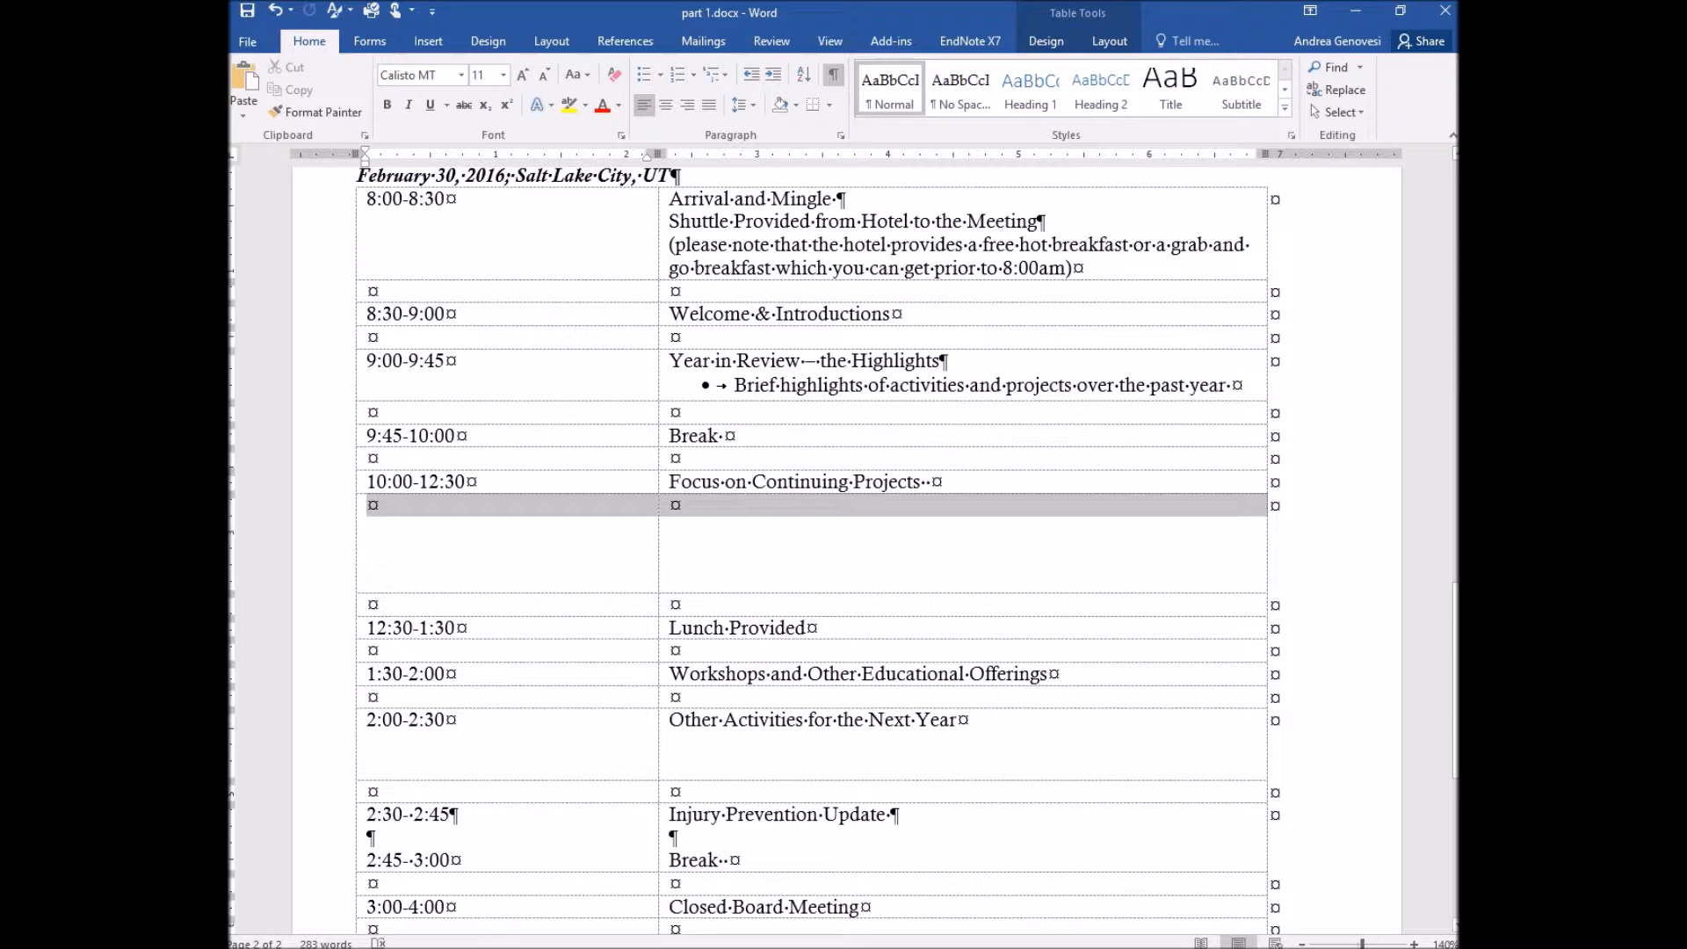
{"action": "left_click_drag", "start_coordinate": [703, 506], "coordinate": [760, 506]}
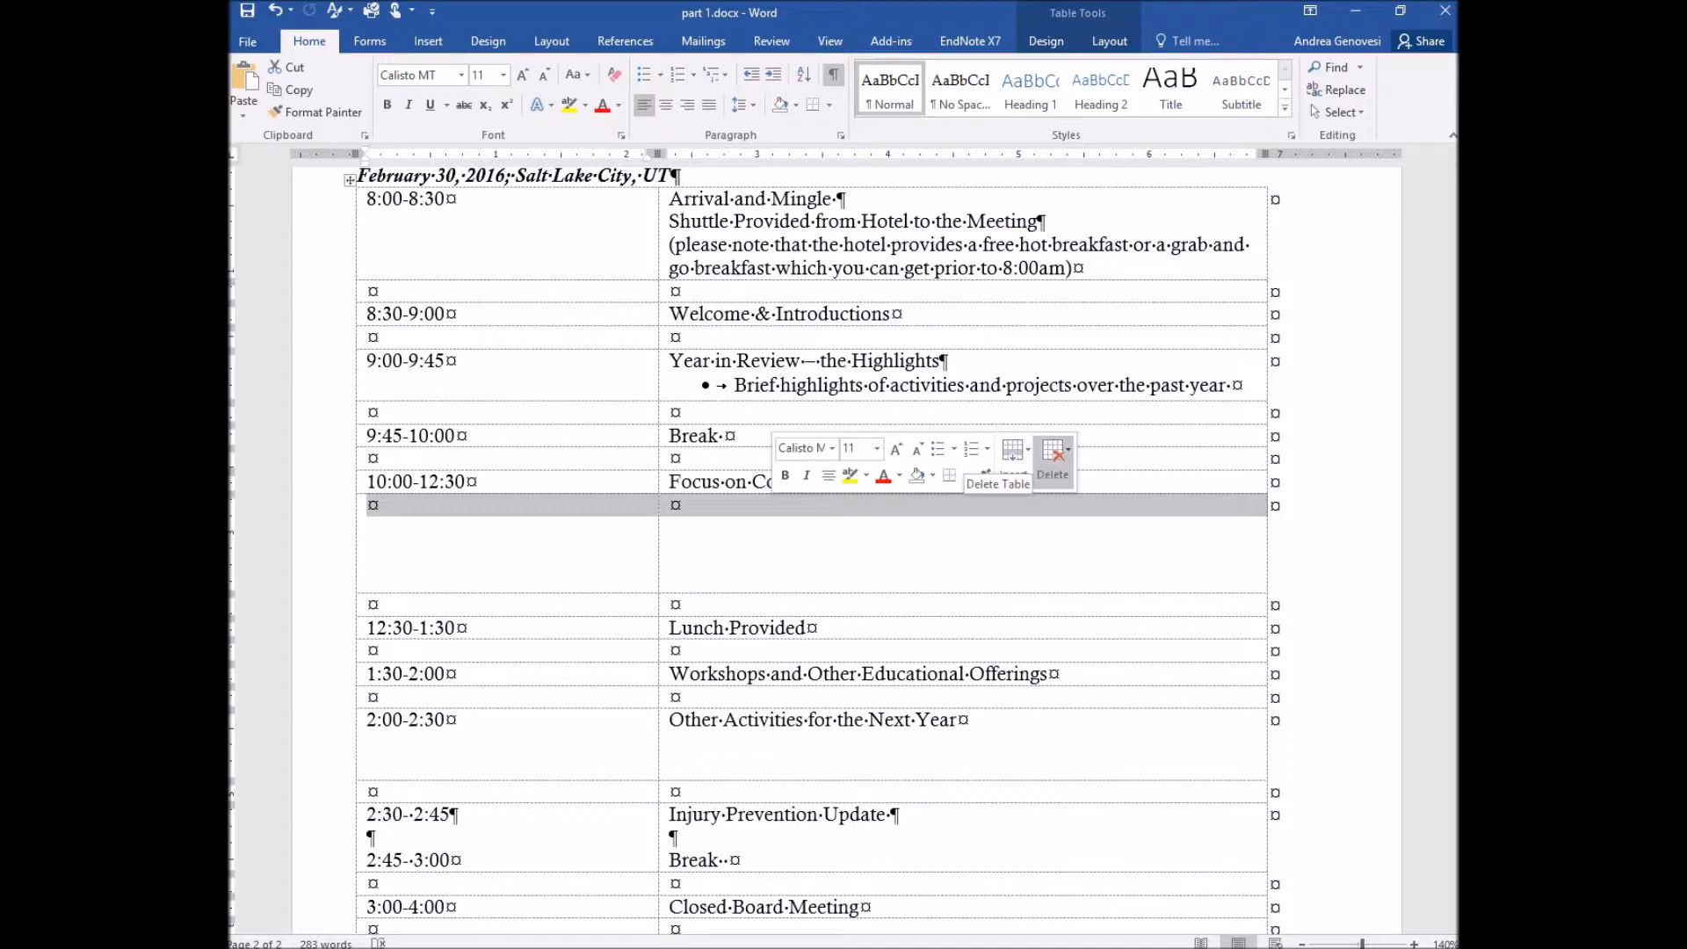
{"action": "left_click", "coordinate": [1052, 455]}
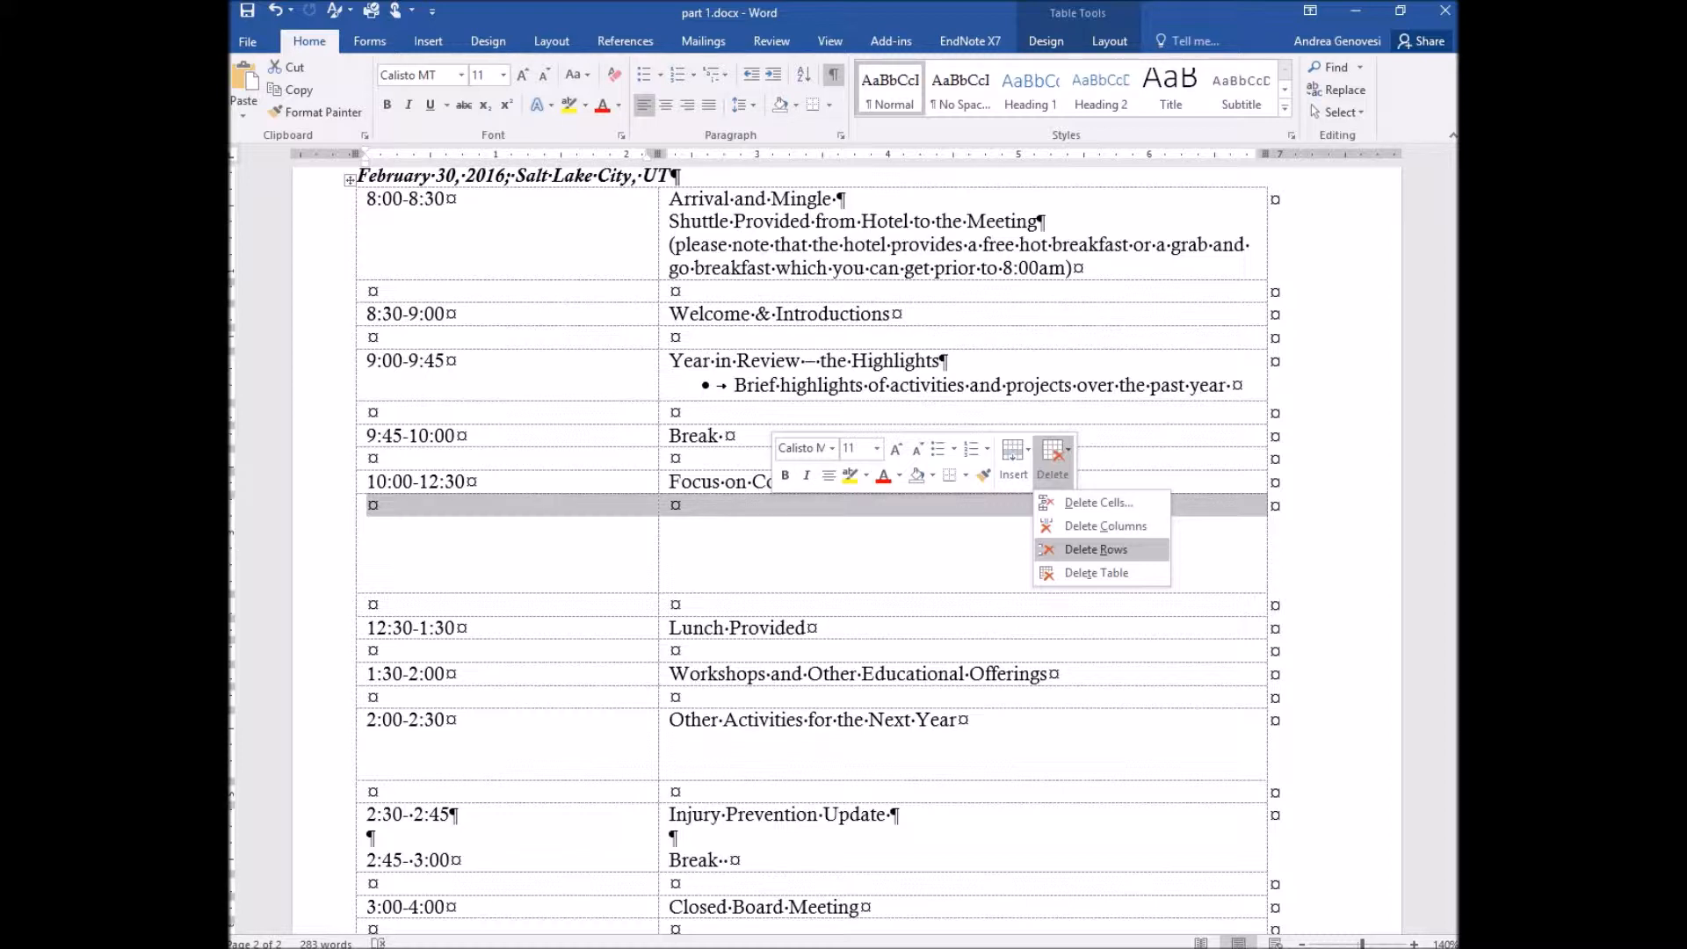
{"action": "left_click", "coordinate": [1095, 549]}
Step: Shrink the 2:00-2:30 row by raising its lower border close to the text
{"action": "left_click", "coordinate": [703, 621]}
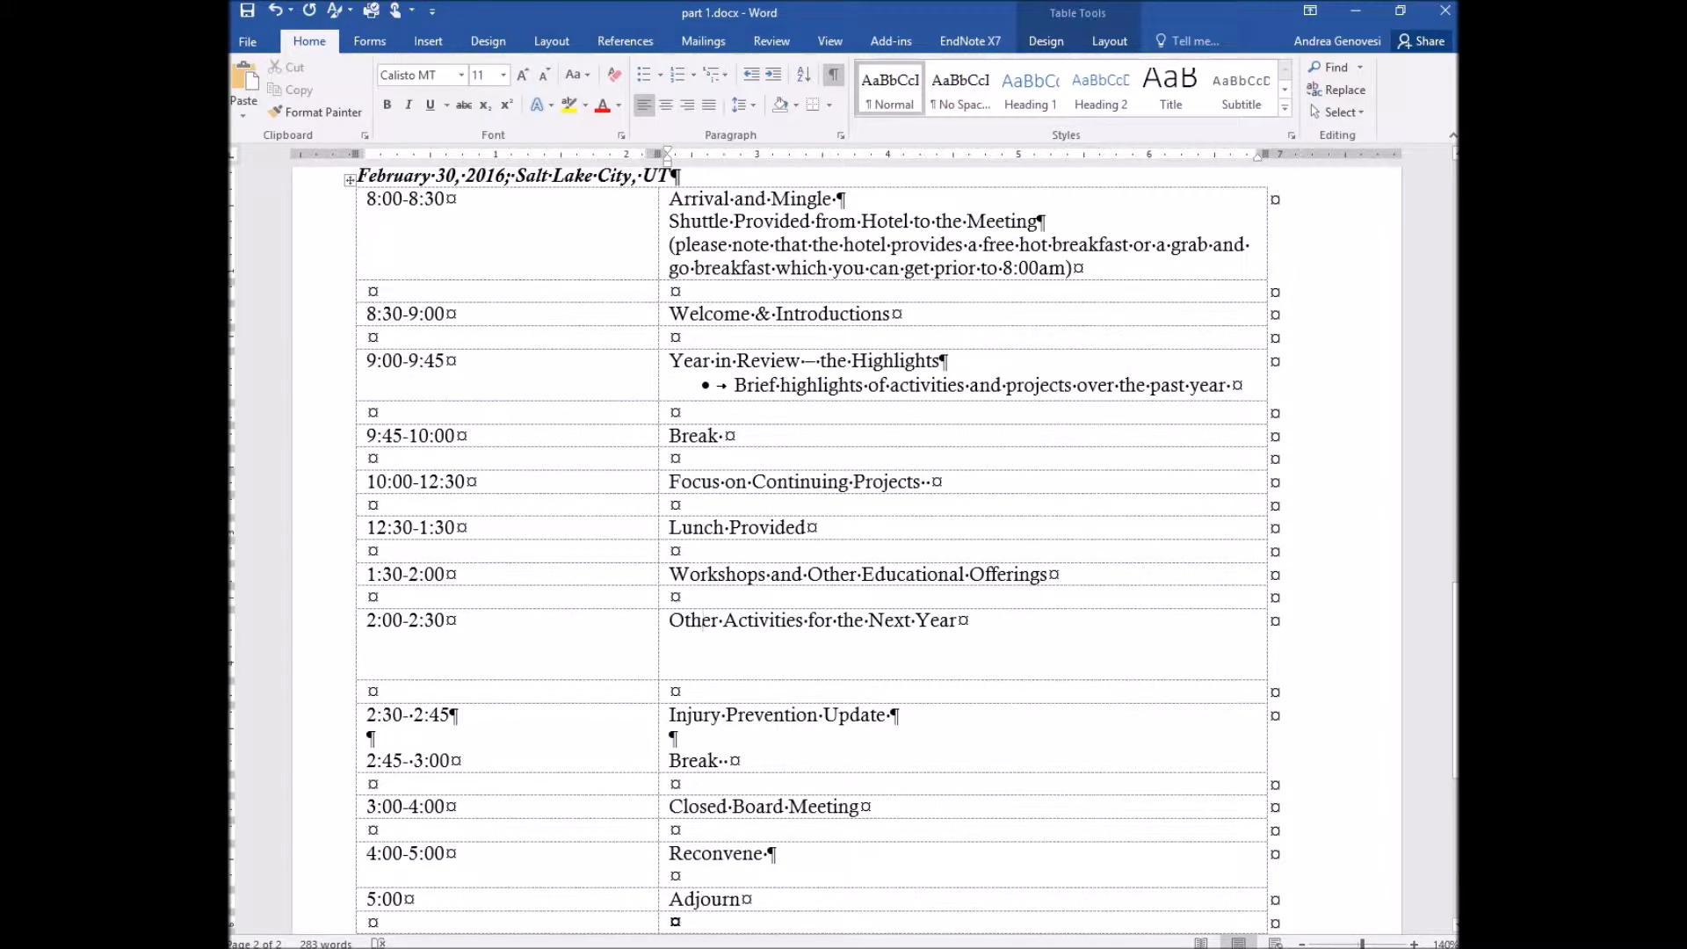
{"action": "left_click_drag", "start_coordinate": [703, 680], "coordinate": [703, 642]}
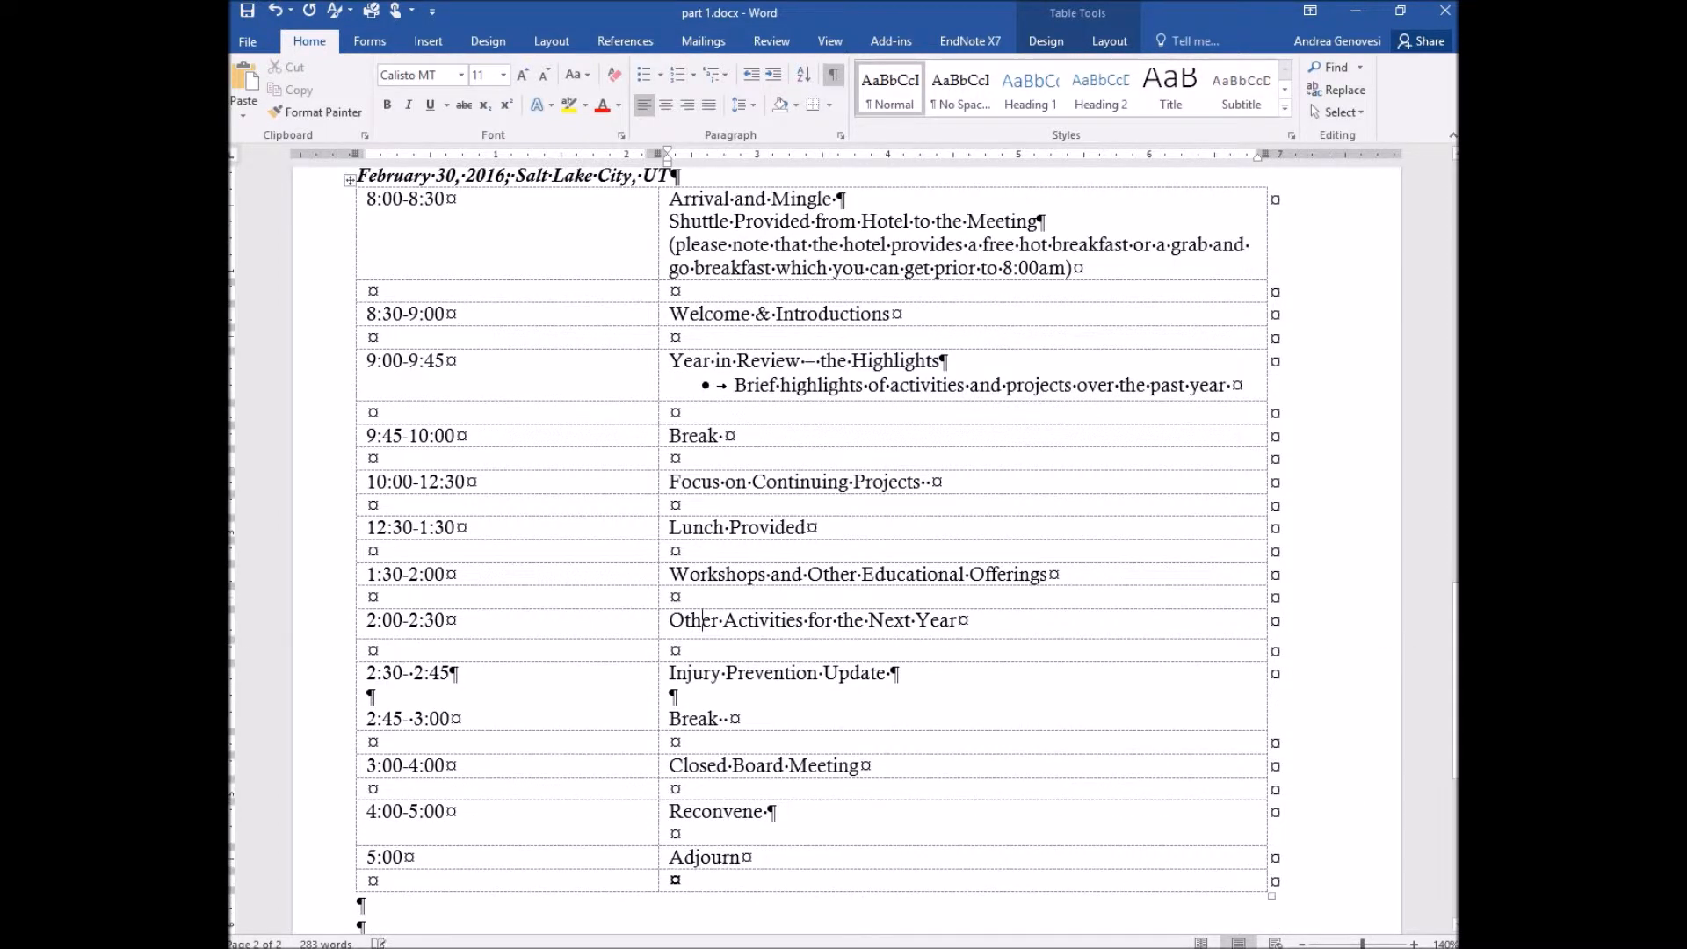
Step: Delete the empty three-column table below the agenda together with the blank paragraphs just around it
{"action": "scroll", "coordinate": [702, 641], "scroll_direction": "down", "scroll_amount": 8}
{"action": "scroll", "coordinate": [788, 549], "scroll_direction": "down", "scroll_amount": 2}
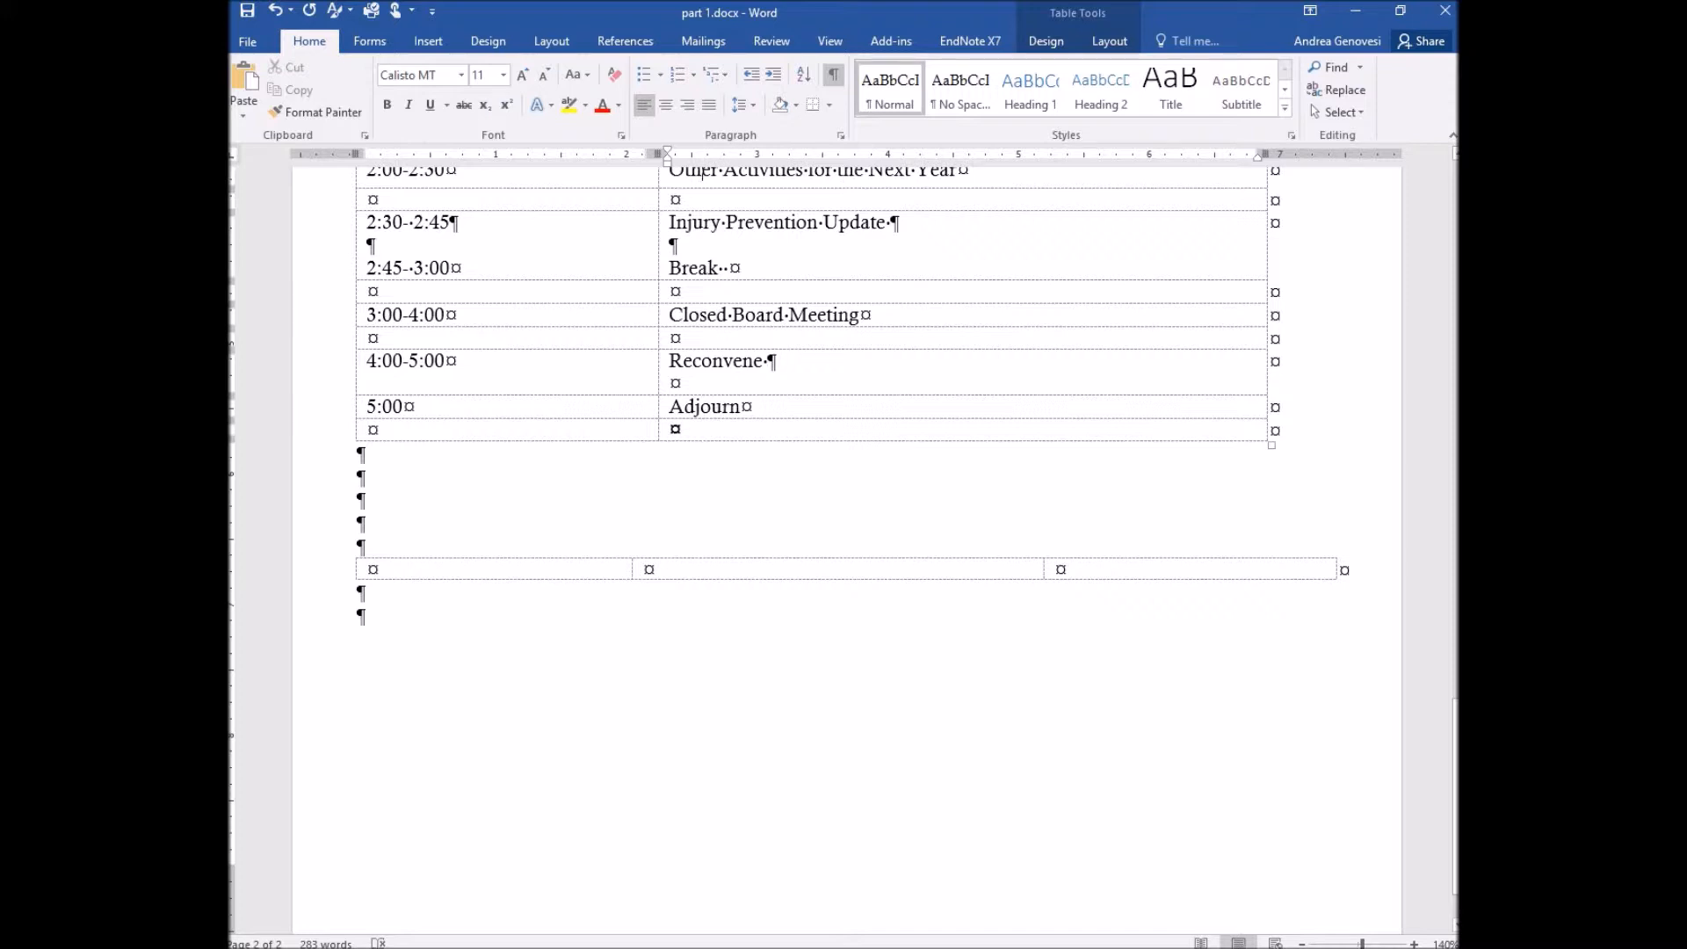
{"action": "left_click", "coordinate": [373, 569]}
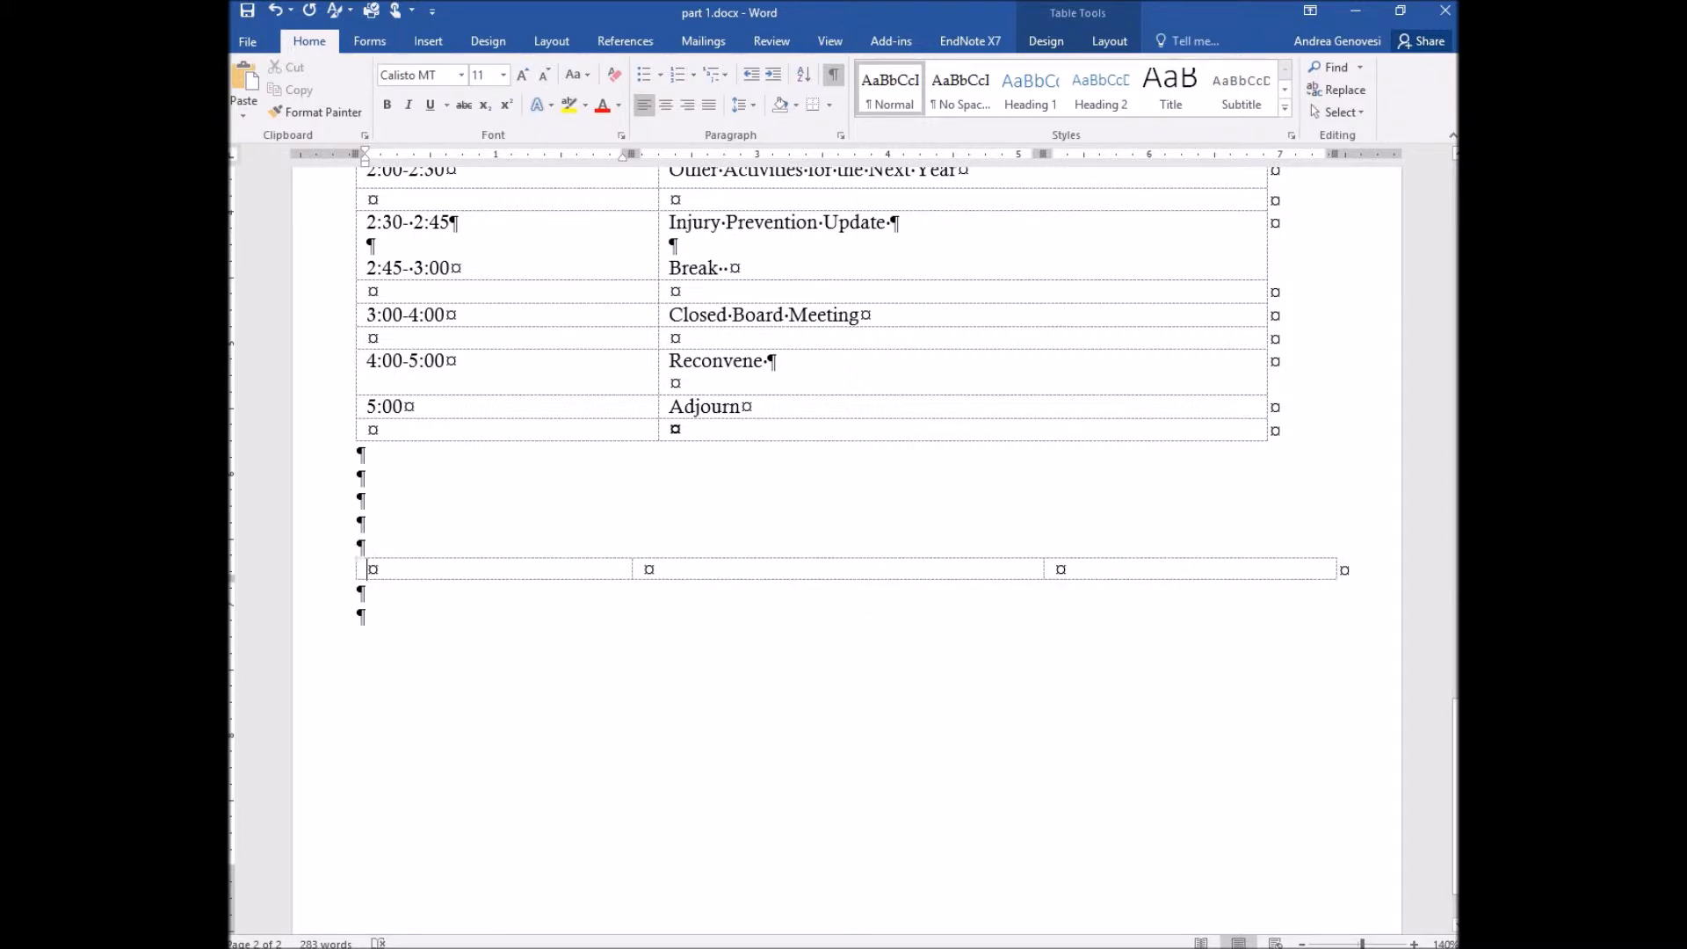
{"action": "left_click_drag", "start_coordinate": [376, 569], "coordinate": [1075, 569]}
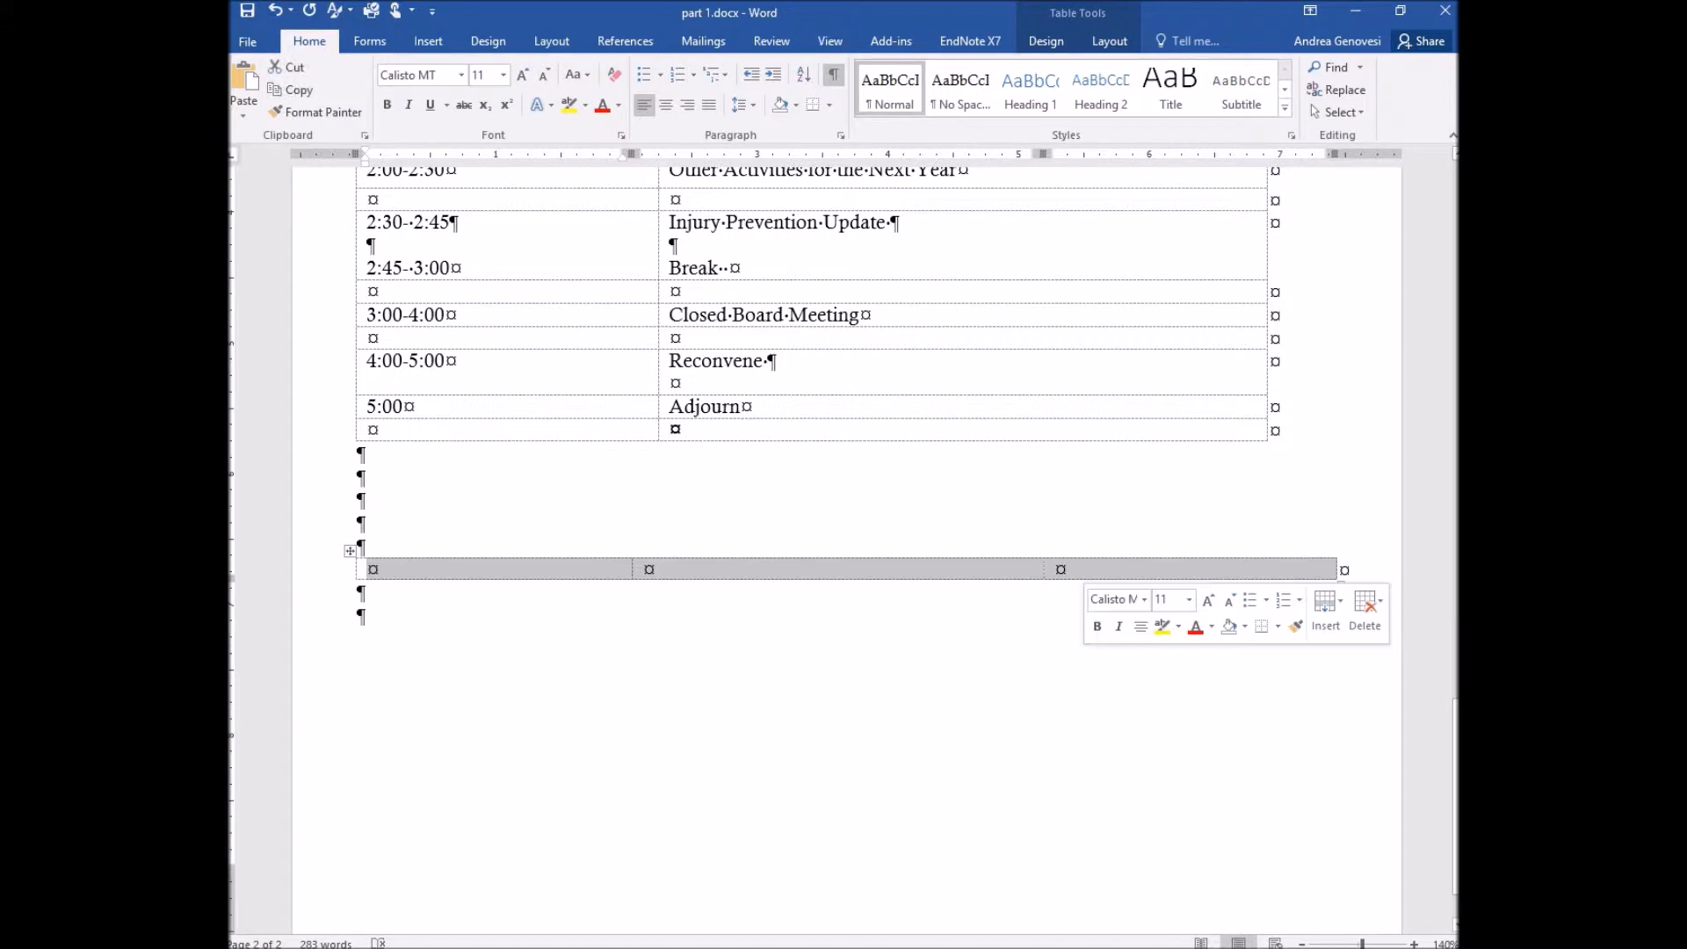
{"action": "left_click", "coordinate": [373, 569]}
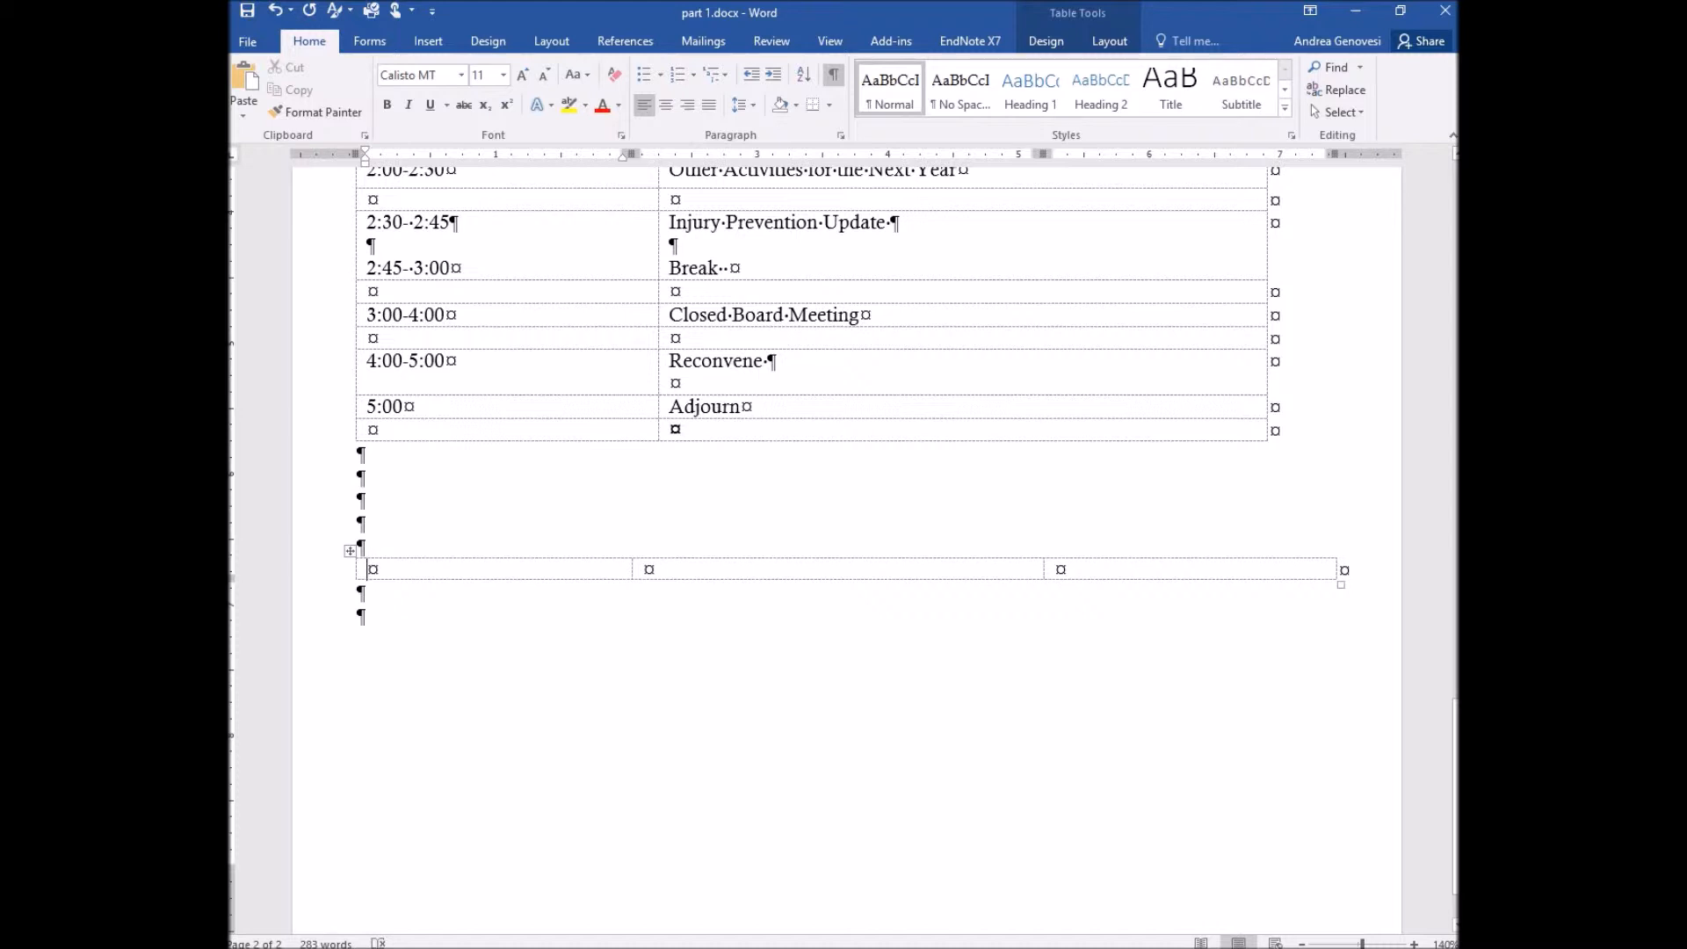
{"action": "left_click", "coordinate": [351, 569]}
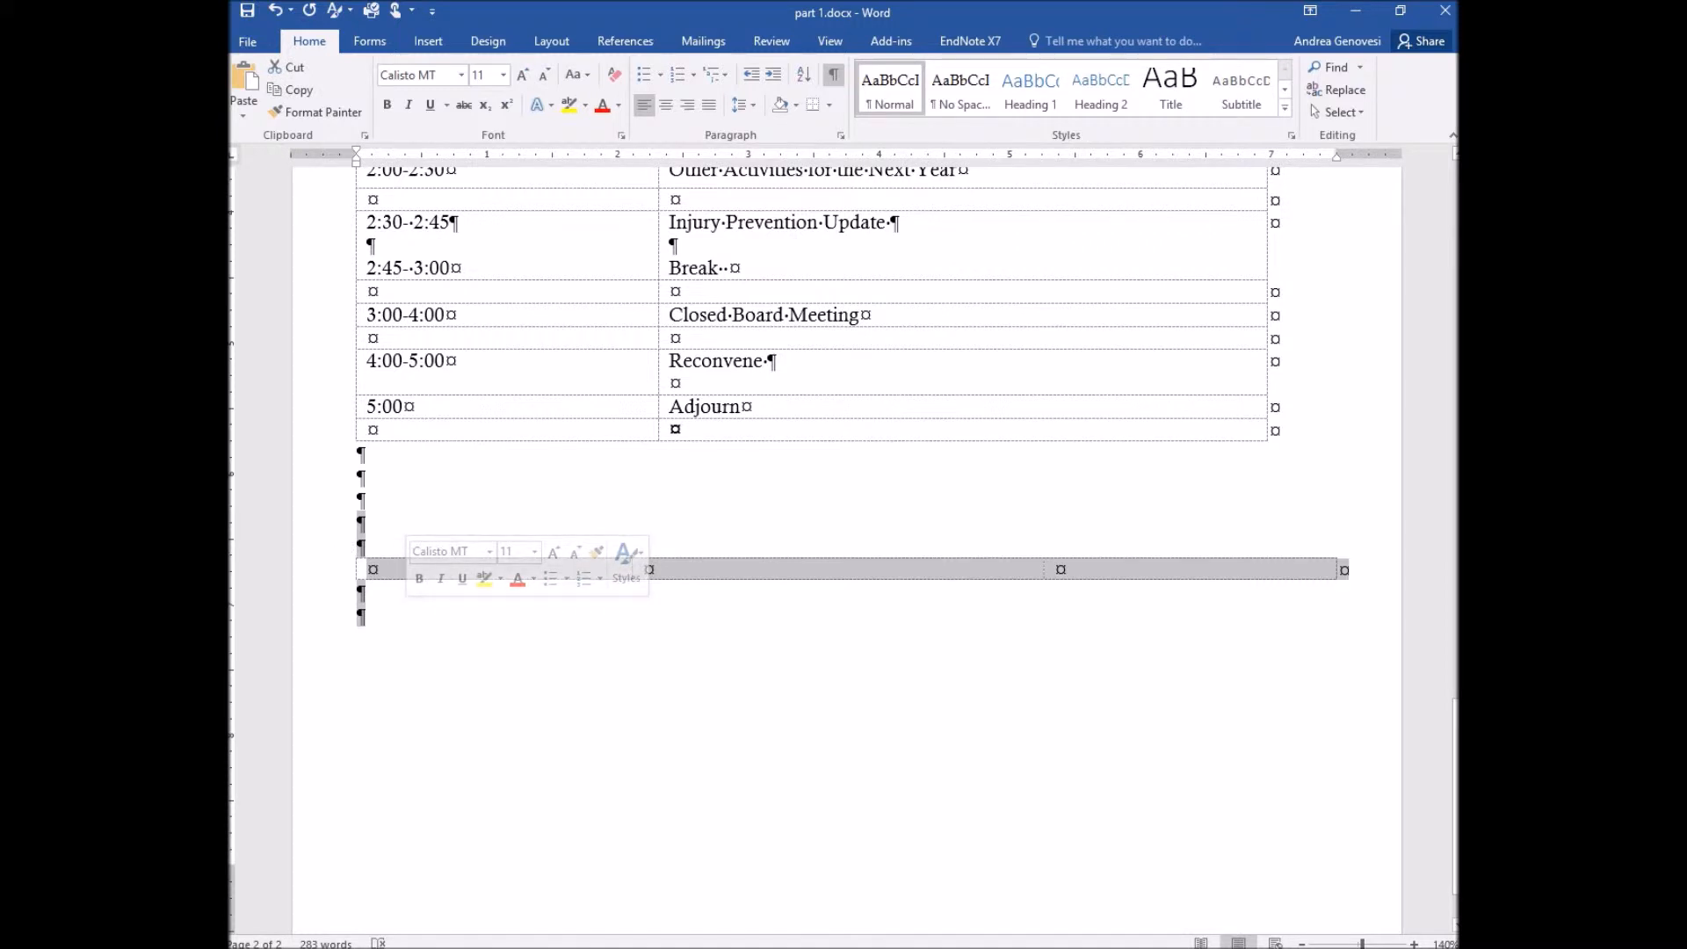
{"action": "left_click", "coordinate": [359, 523]}
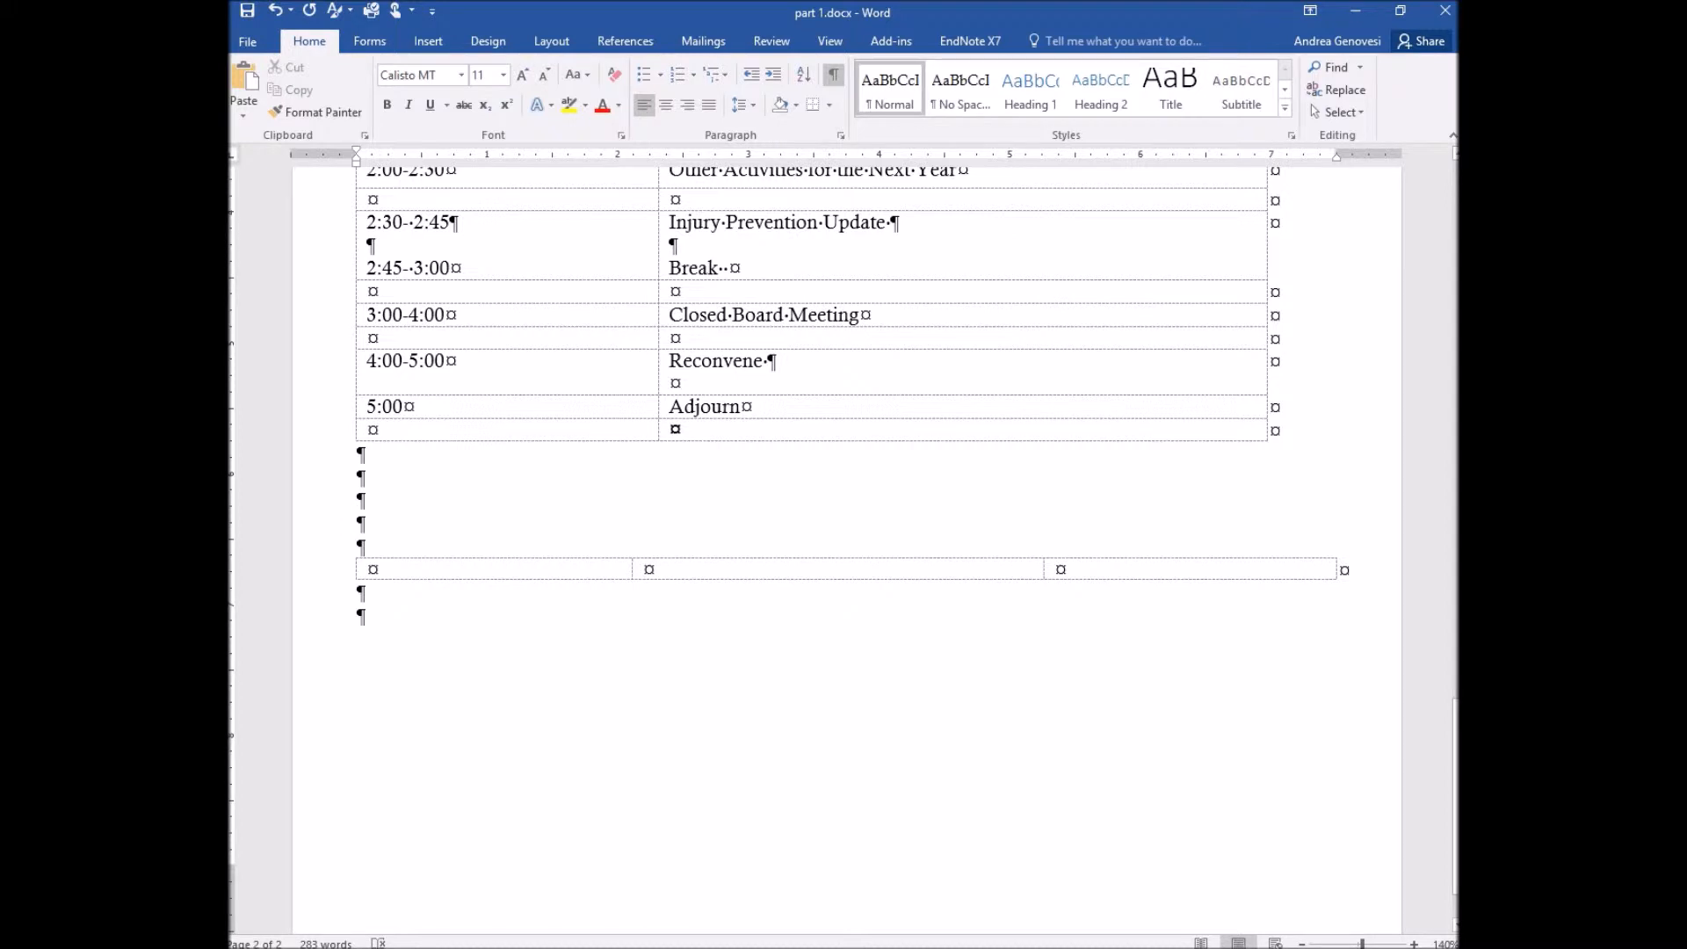
{"action": "left_click_drag", "start_coordinate": [358, 524], "coordinate": [360, 616]}
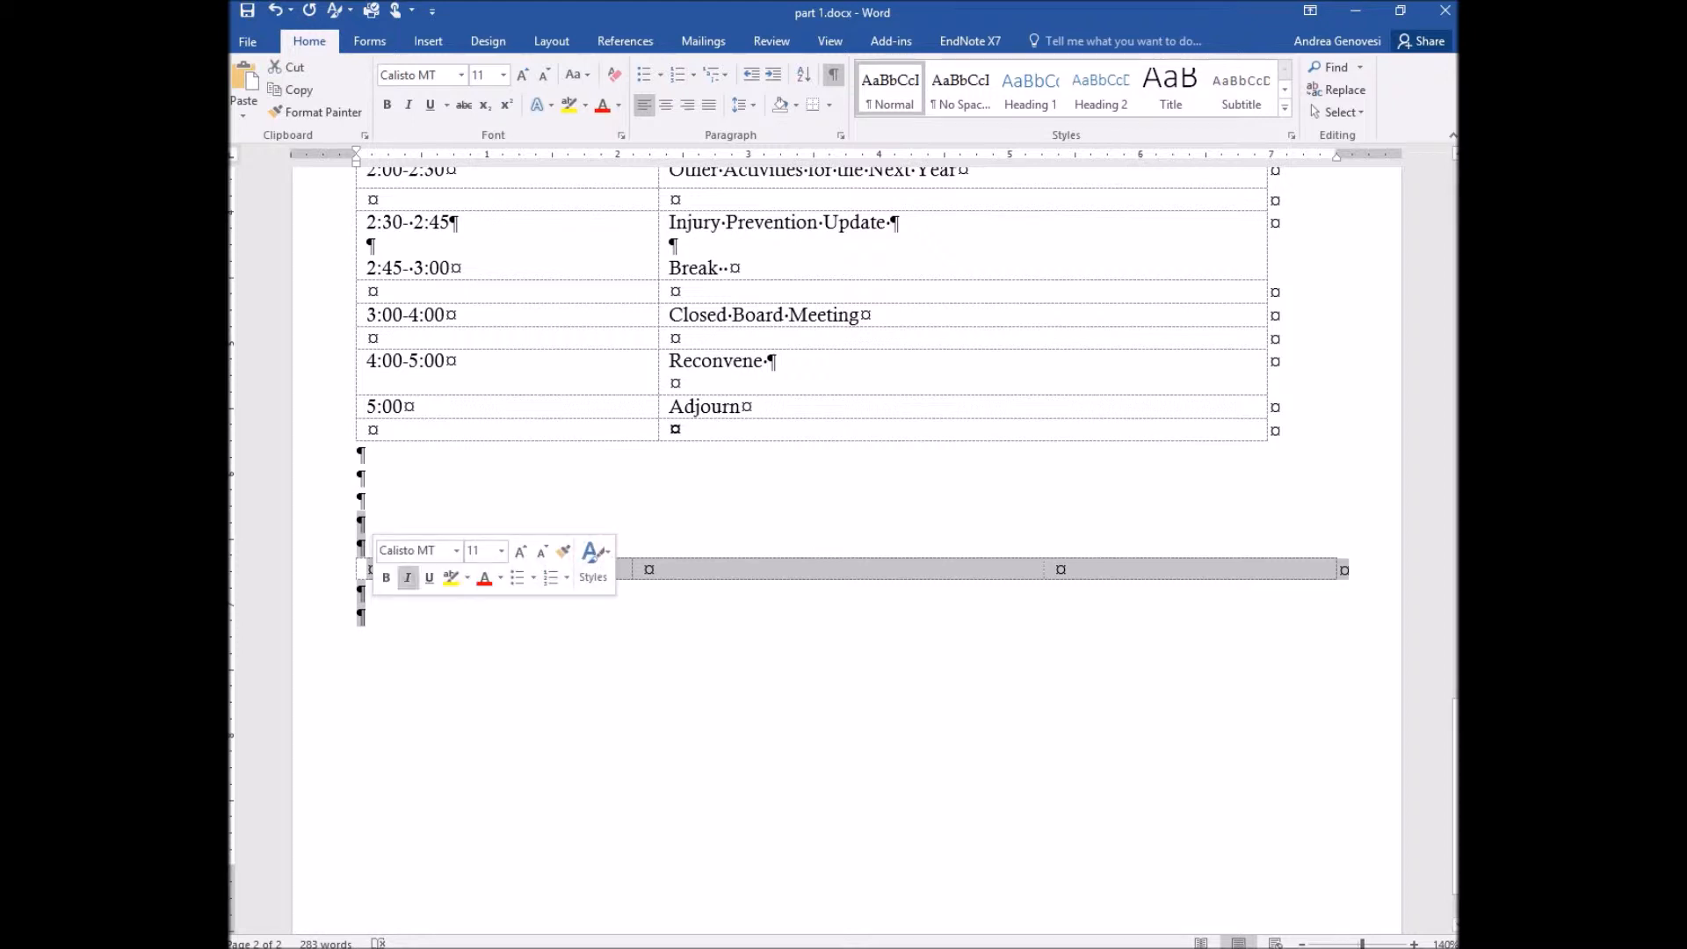
{"action": "key", "text": "Delete"}
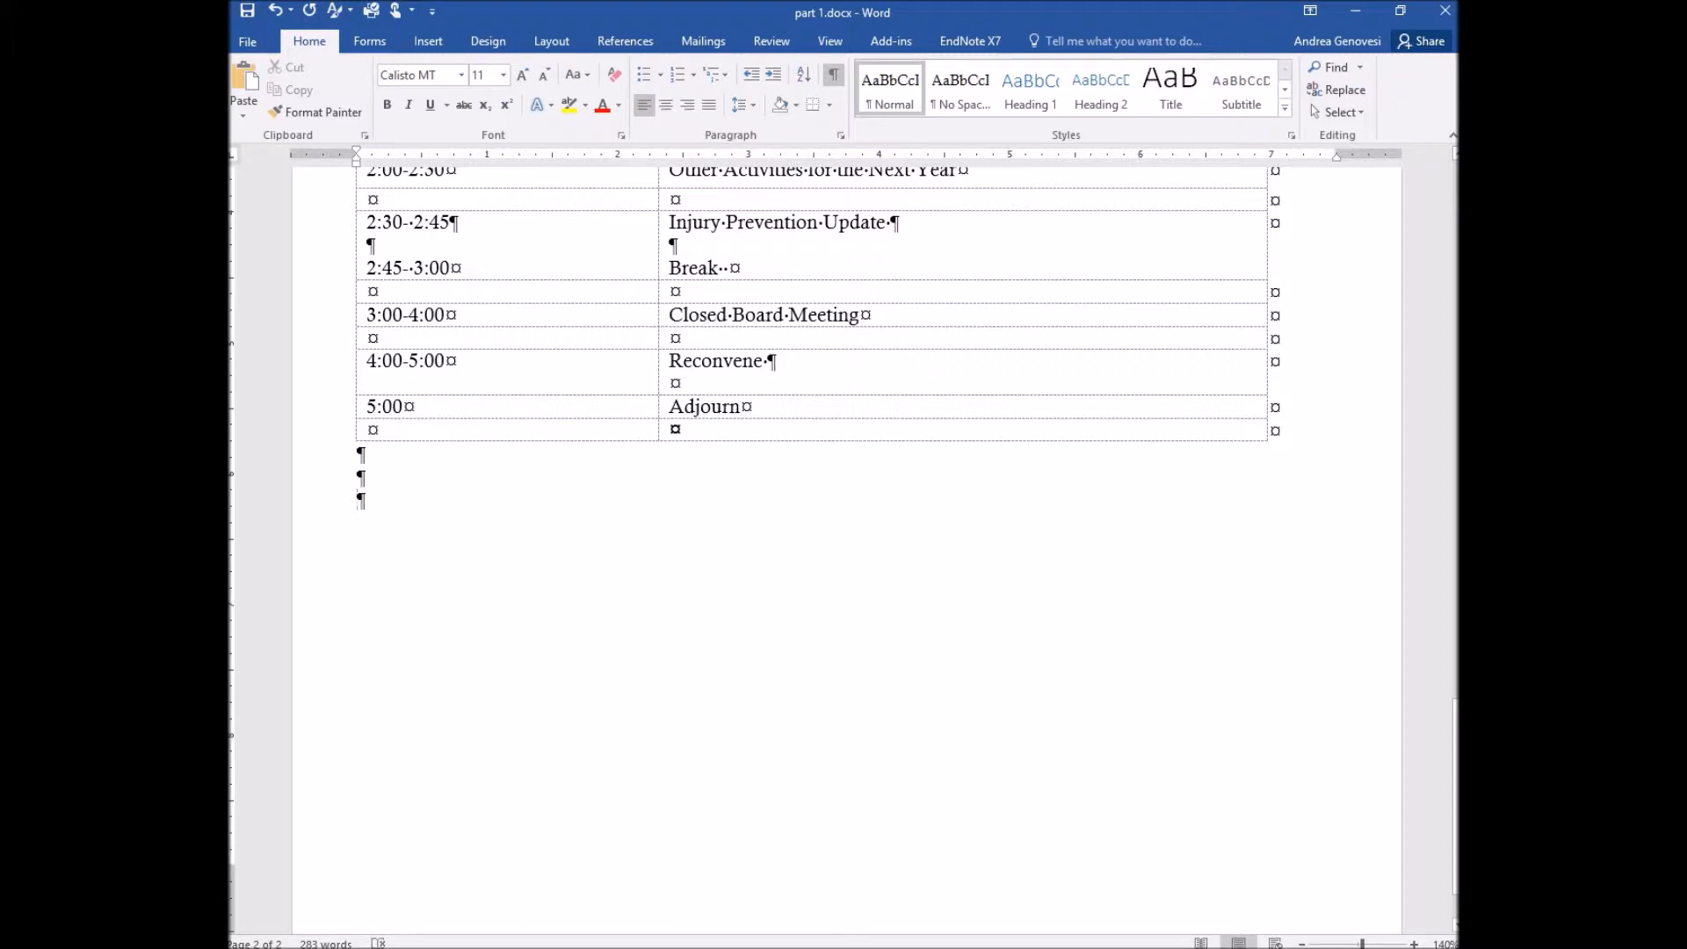
Step: Hide the agenda table's gridlines and display them again
{"action": "scroll", "coordinate": [360, 501], "scroll_direction": "up", "scroll_amount": 5}
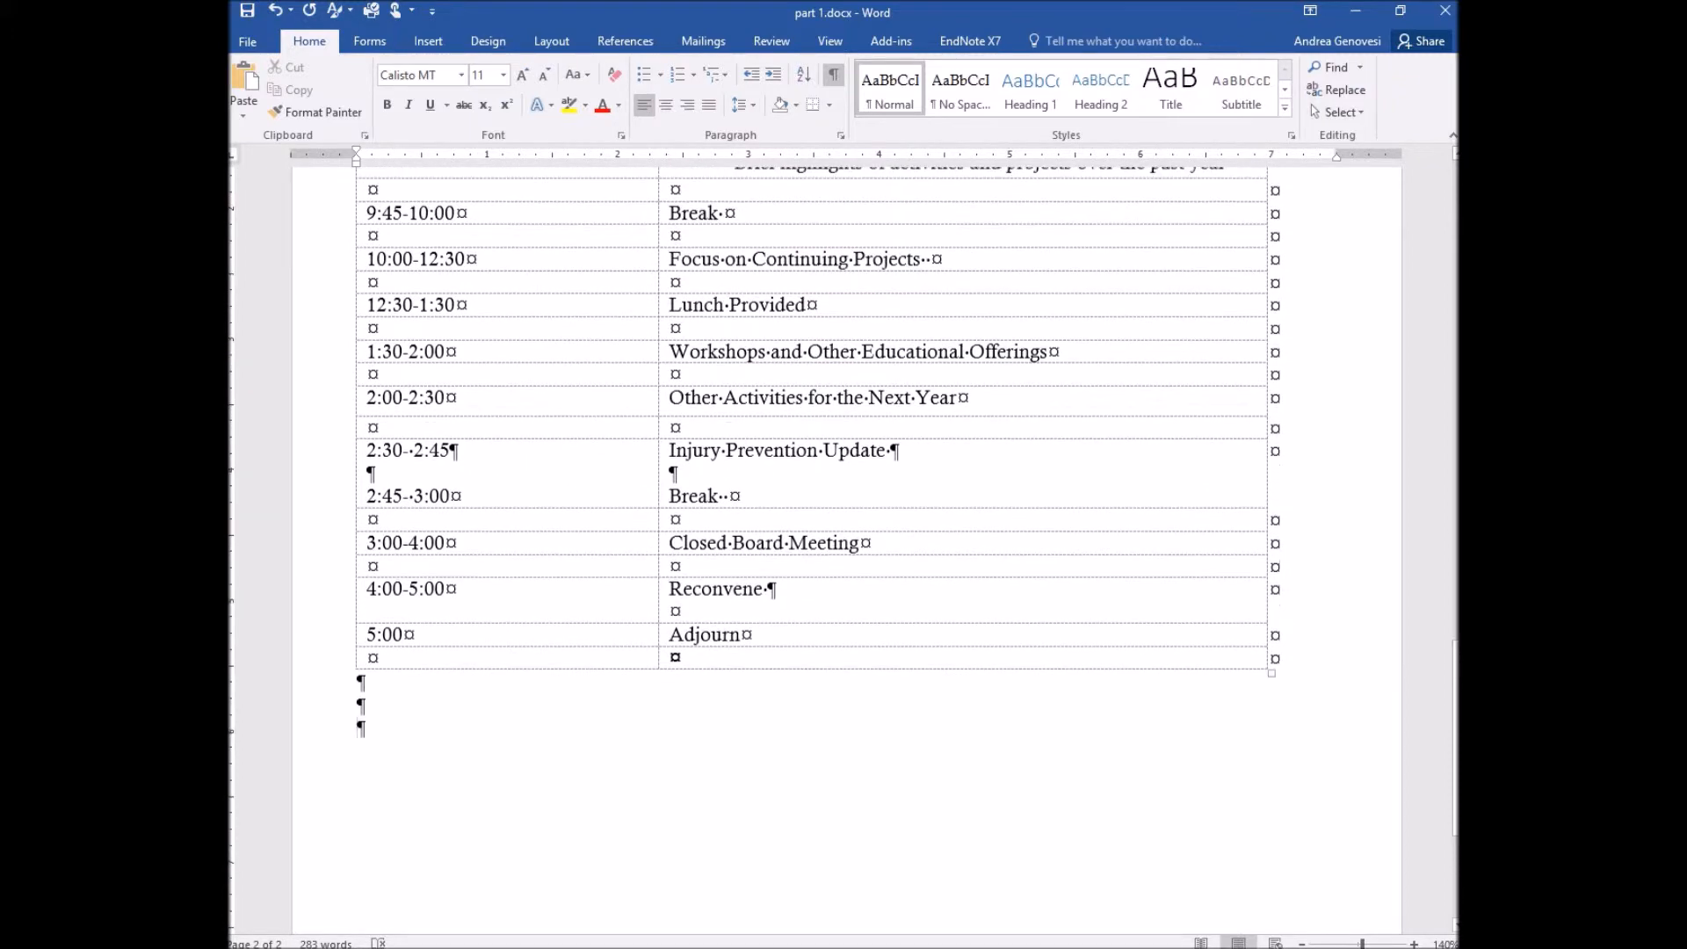
{"action": "scroll", "coordinate": [844, 527], "scroll_direction": "up", "scroll_amount": 5}
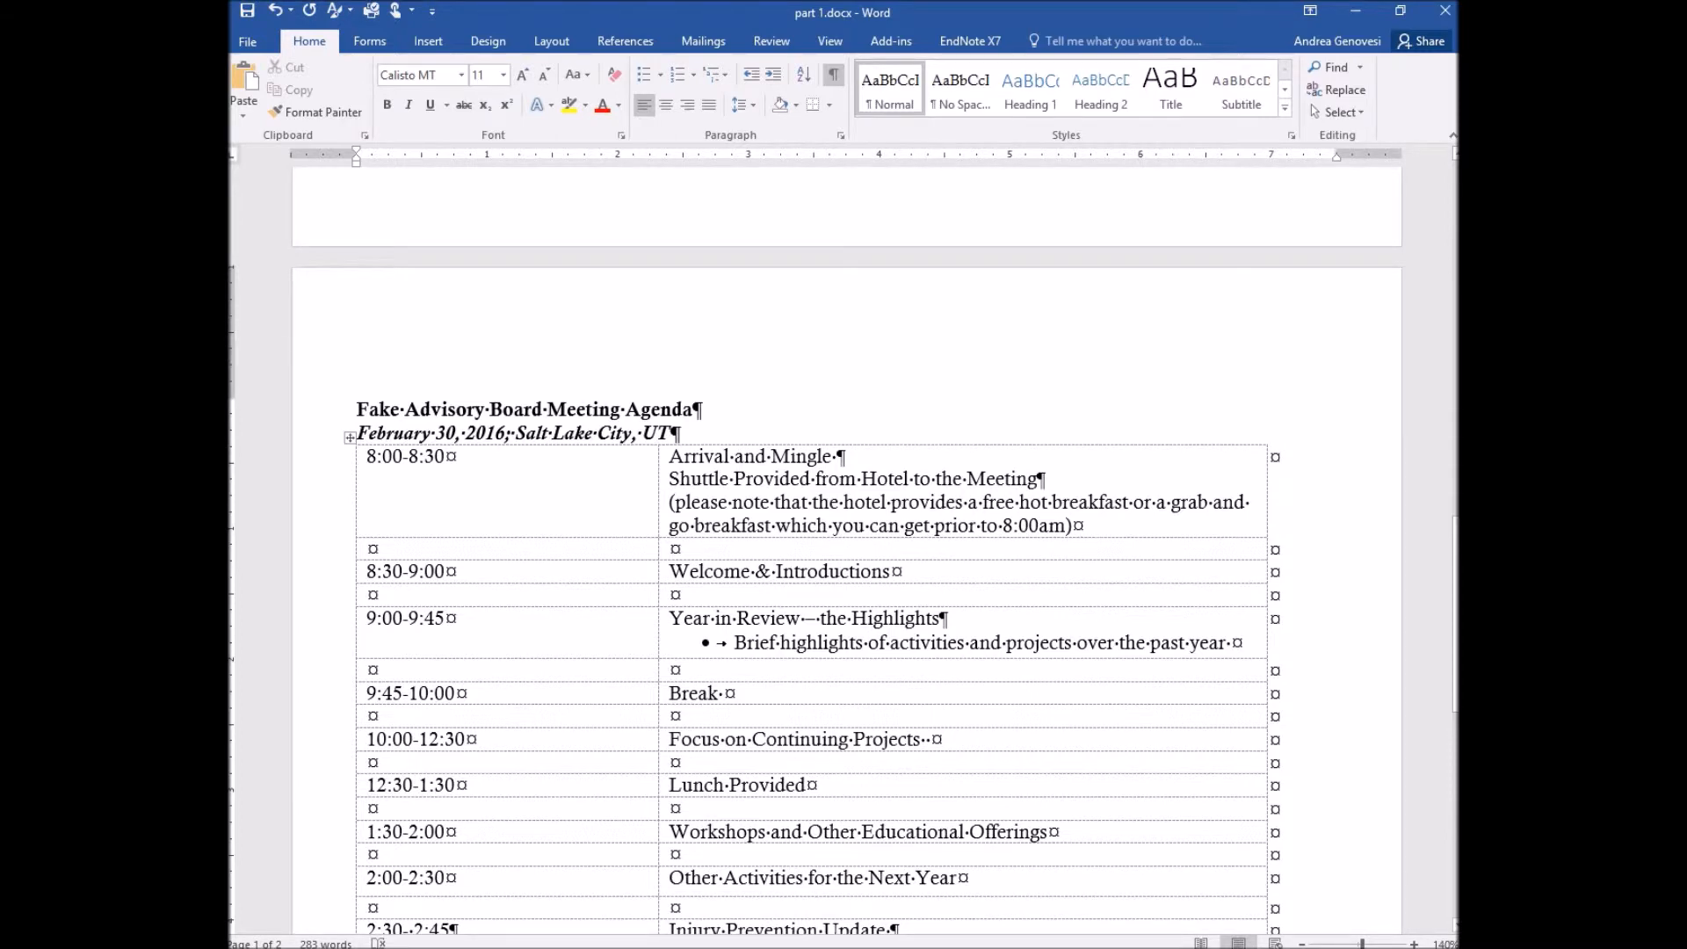
{"action": "scroll", "coordinate": [844, 562], "scroll_direction": "down", "scroll_amount": 3}
{"action": "scroll", "coordinate": [843, 562], "scroll_direction": "down", "scroll_amount": 2}
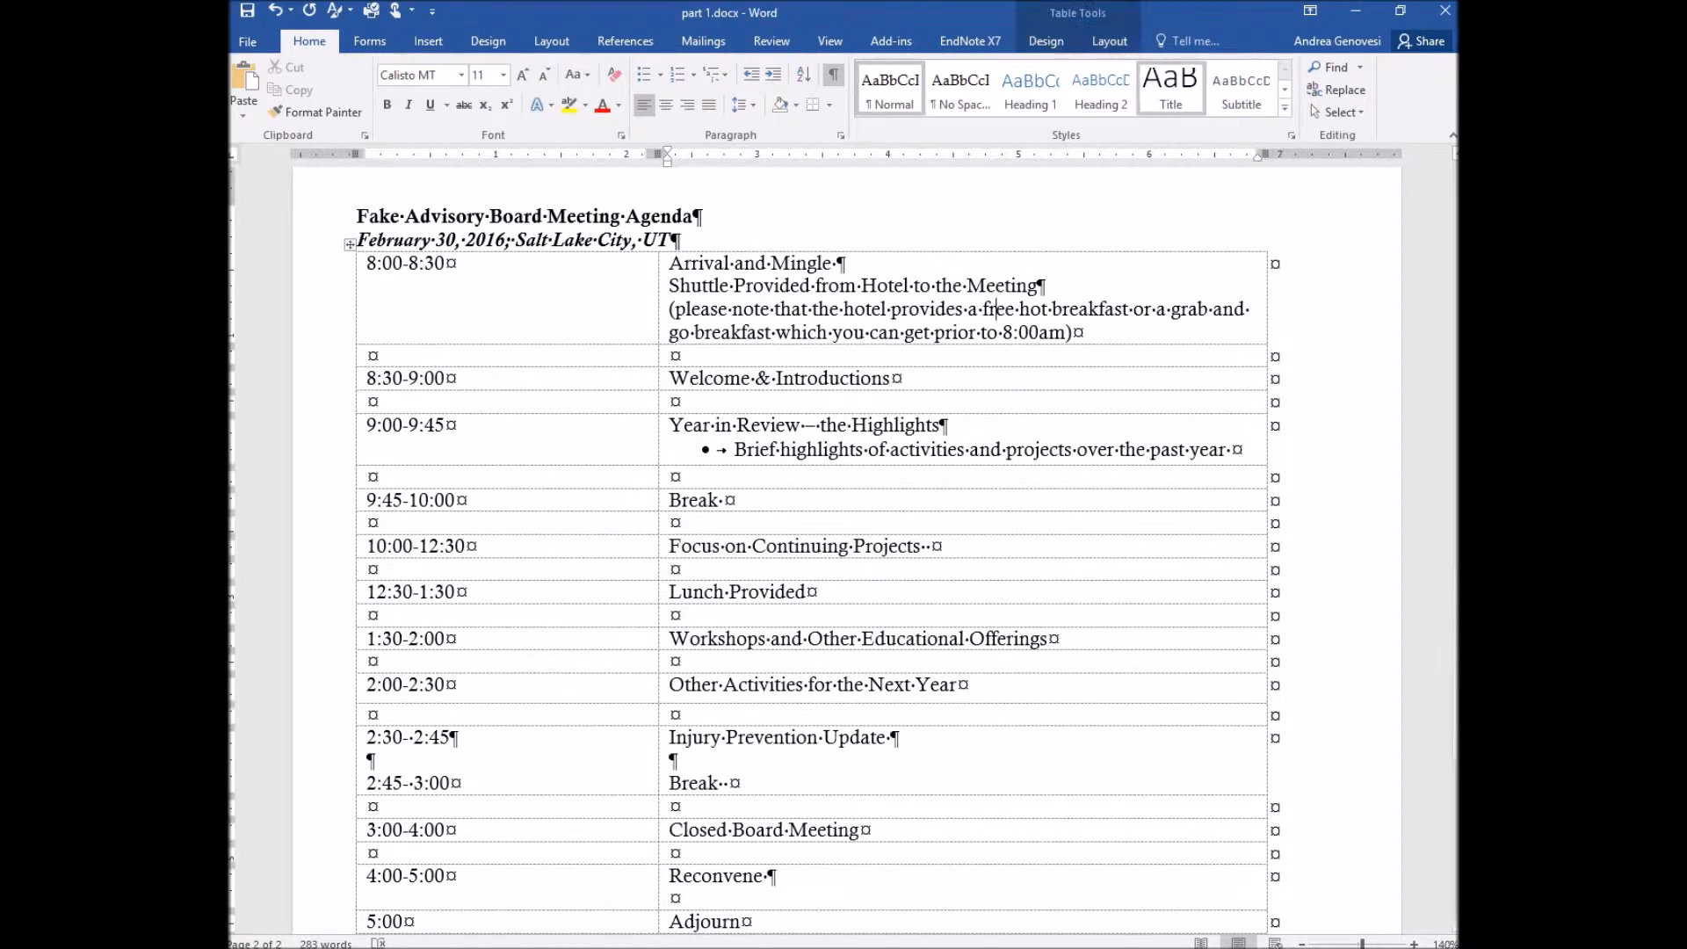
{"action": "left_click", "coordinate": [1109, 42]}
{"action": "left_click", "coordinate": [274, 89]}
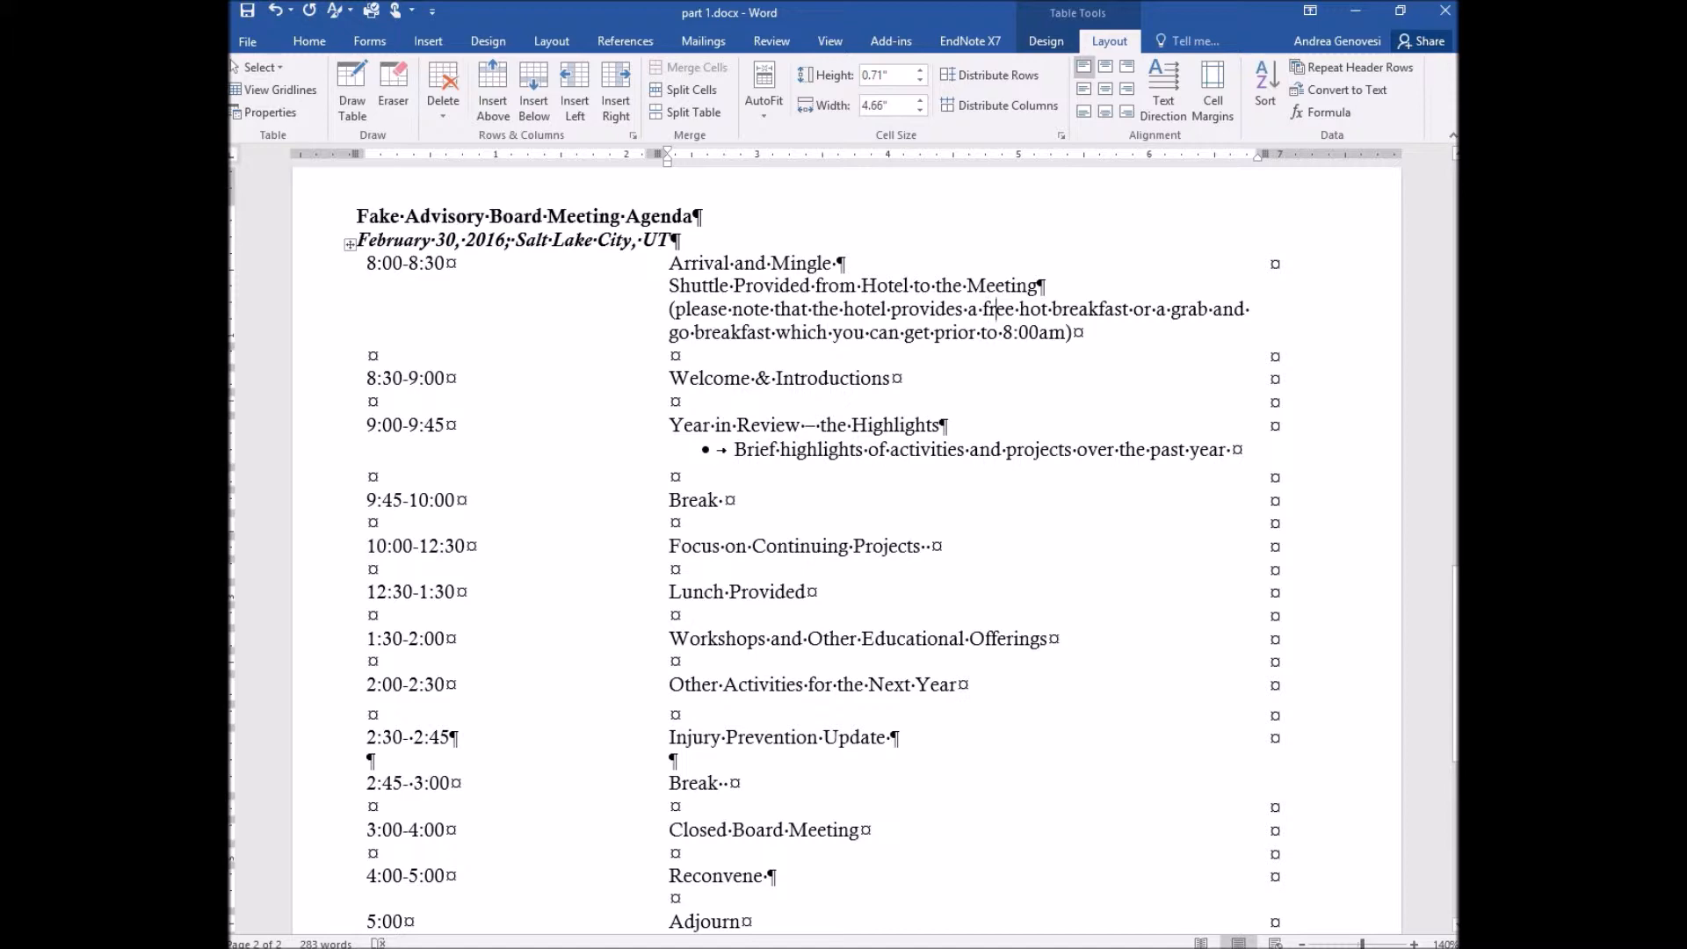
{"action": "scroll", "coordinate": [993, 314], "scroll_direction": "up", "scroll_amount": 7, "text": "ctrl"}
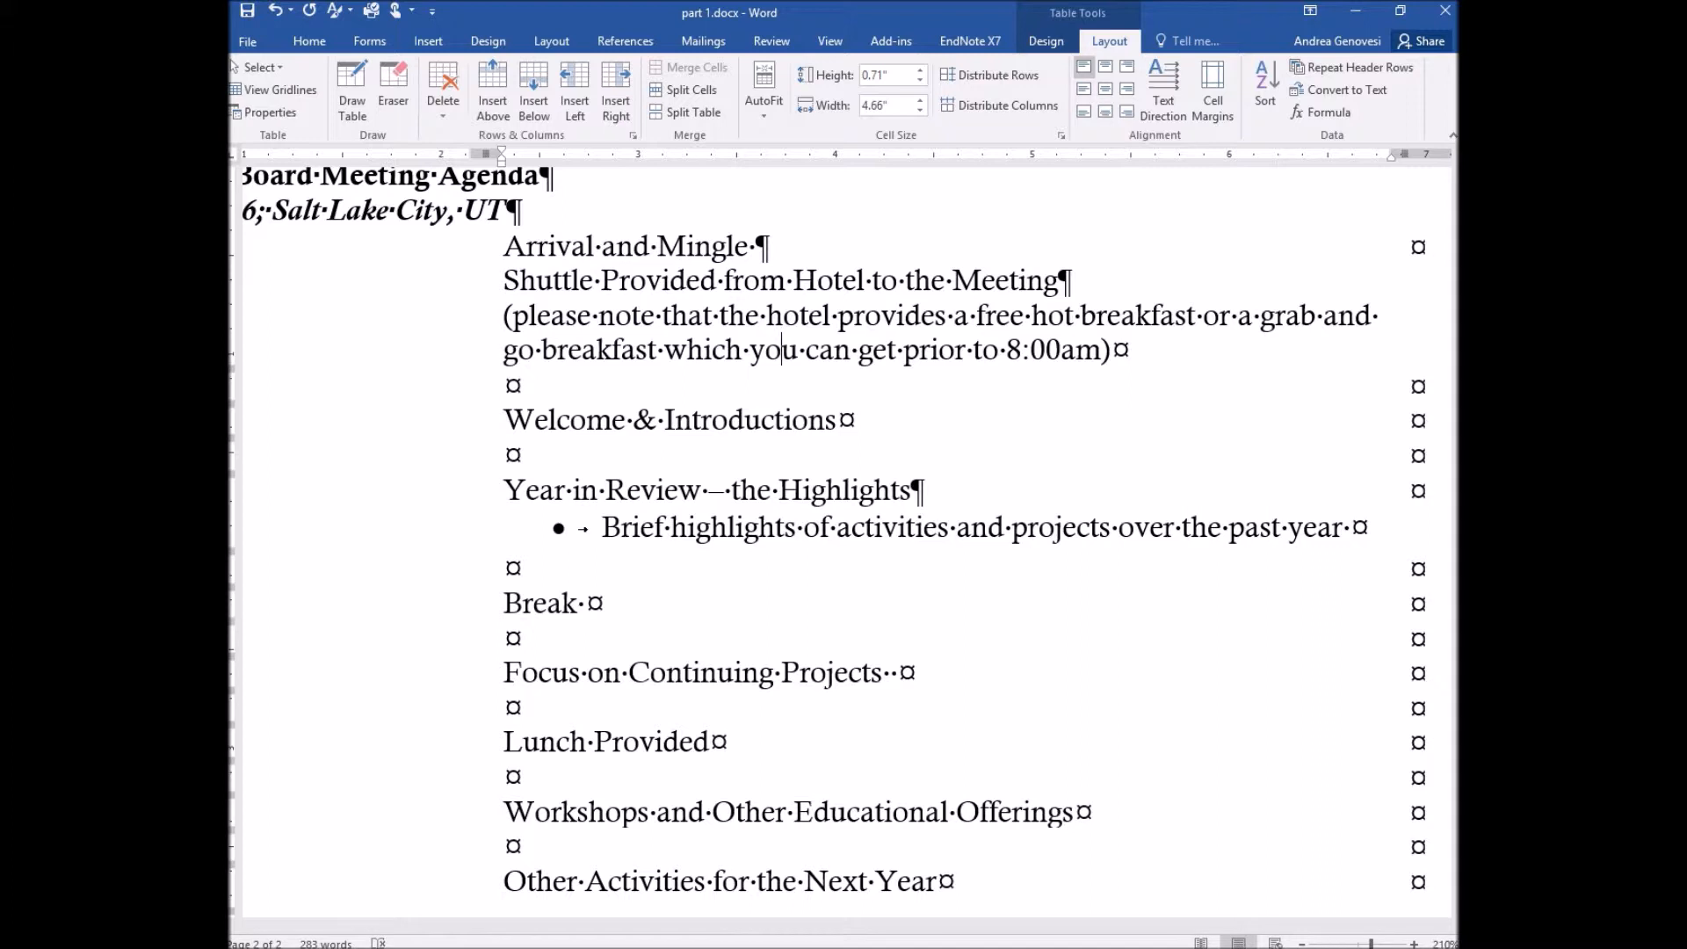
{"action": "left_click", "coordinate": [275, 90]}
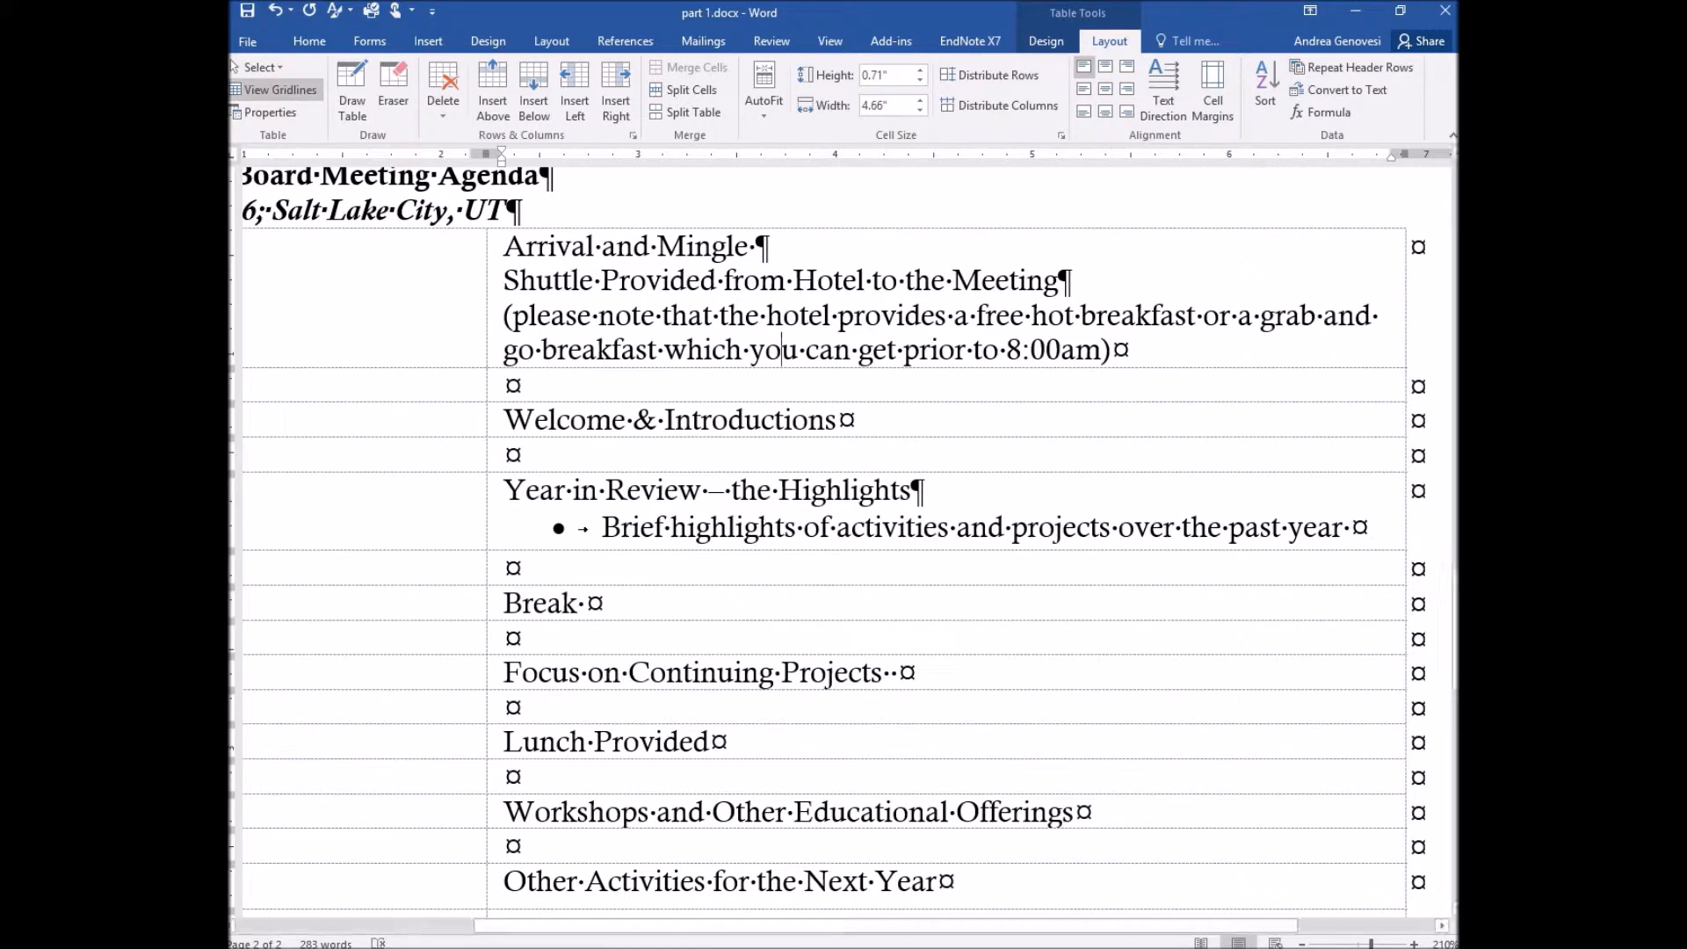
Step: Delete the blank paragraph under Reconvene and shrink the 4:00-5:00 row to fit its text
{"action": "left_click_drag", "start_coordinate": [886, 925], "coordinate": [676, 925]}
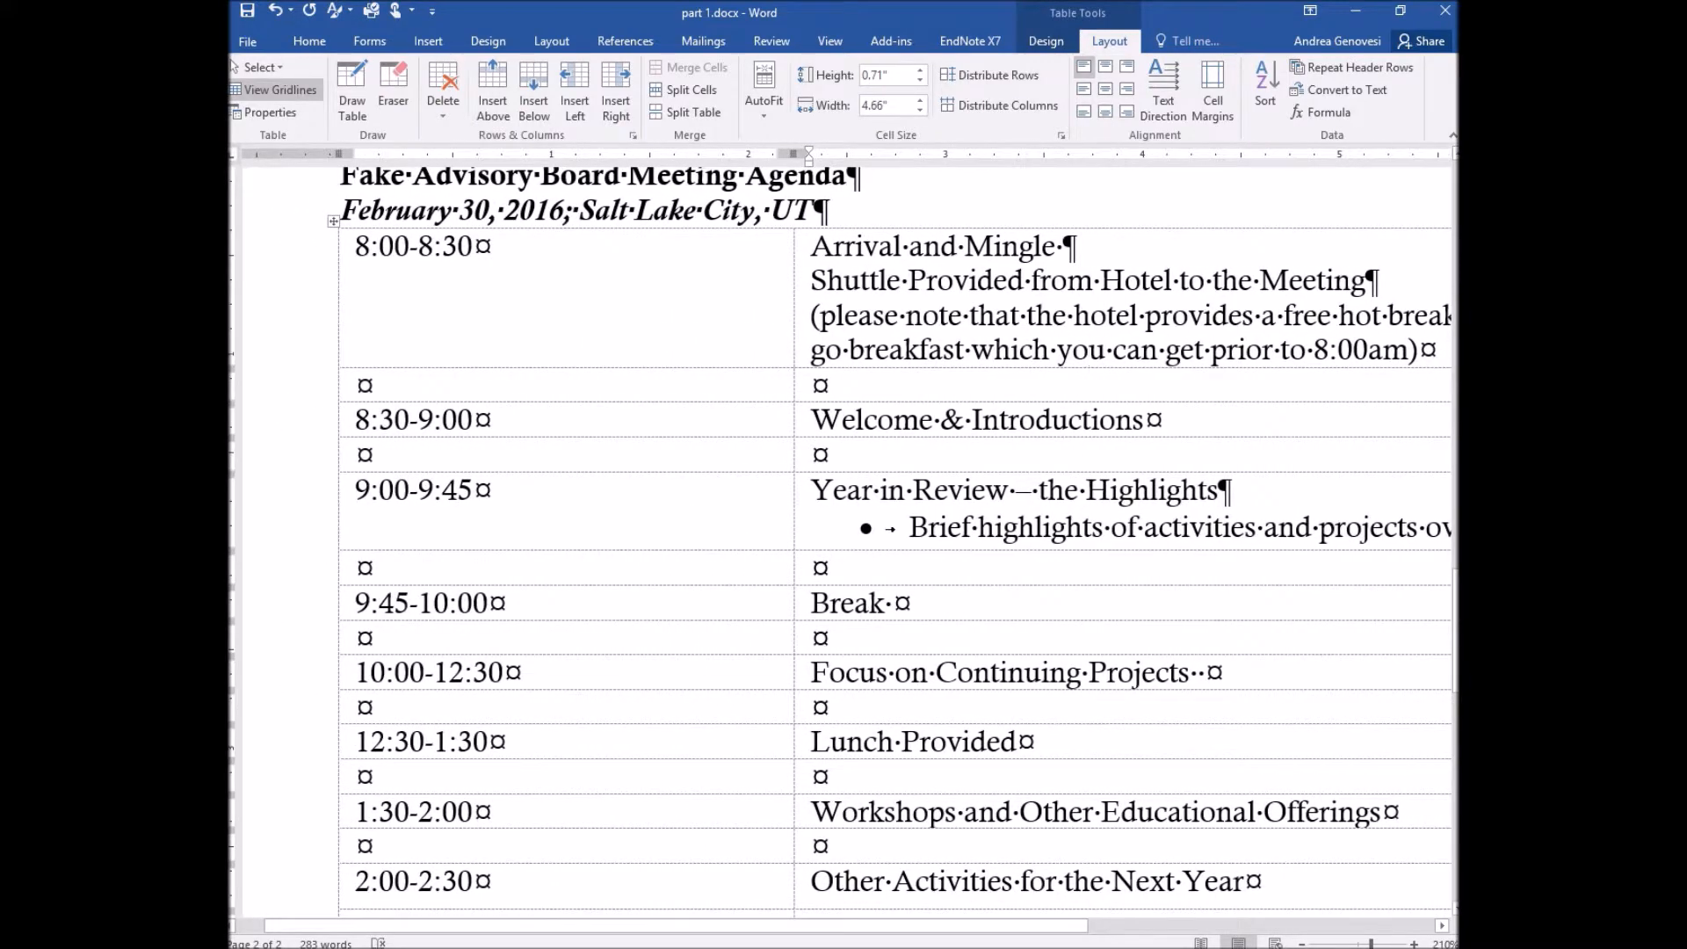
{"action": "left_click", "coordinate": [1301, 944]}
{"action": "left_click", "coordinate": [1301, 944]}
{"action": "left_click", "coordinate": [1301, 944]}
{"action": "left_click", "coordinate": [1301, 944]}
{"action": "left_click", "coordinate": [1301, 944]}
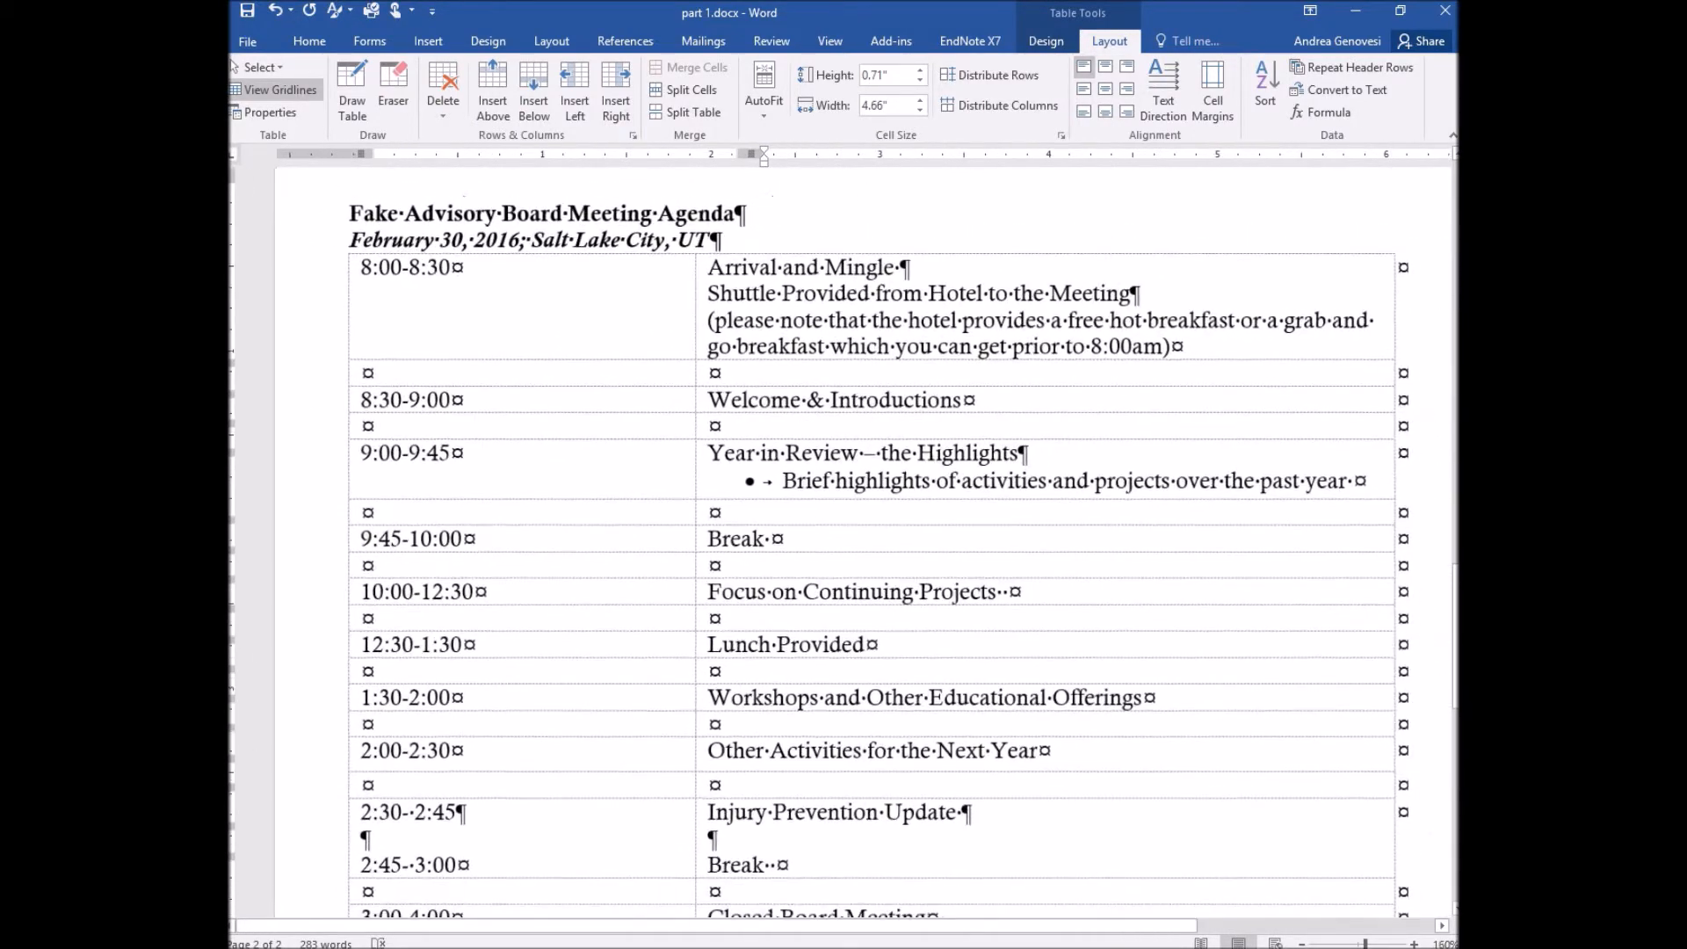
{"action": "left_click", "coordinate": [1302, 944]}
{"action": "left_click", "coordinate": [1301, 944]}
{"action": "left_click", "coordinate": [1301, 945]}
{"action": "left_click", "coordinate": [1301, 945]}
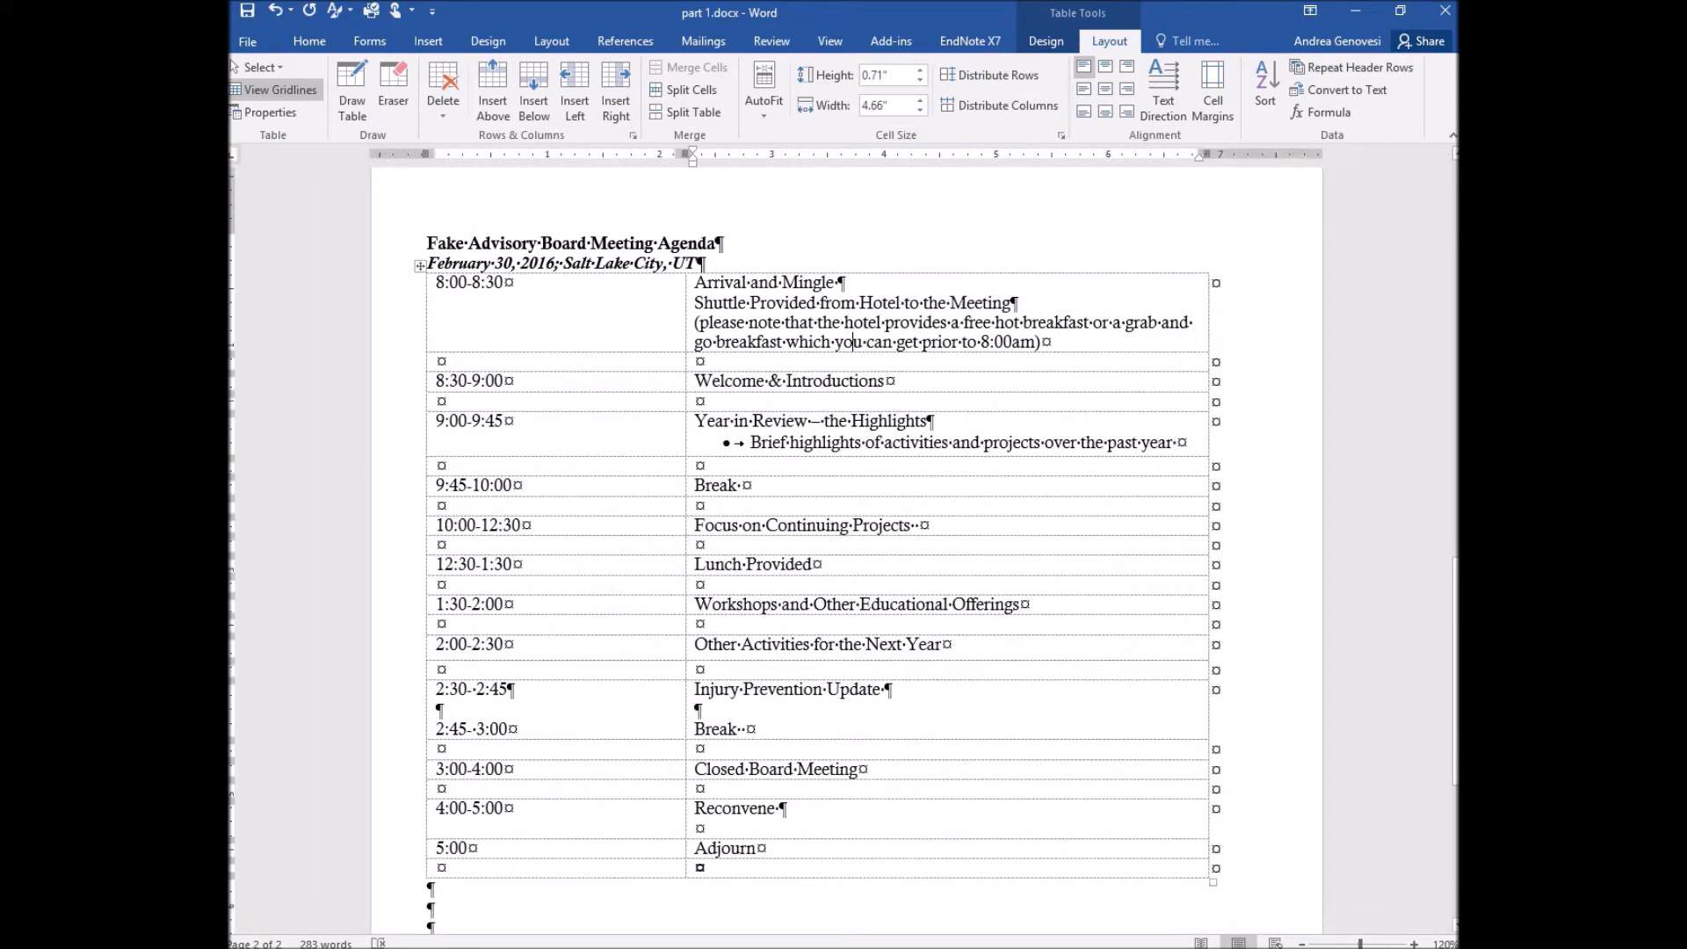
{"action": "left_click", "coordinate": [1413, 944]}
{"action": "scroll", "coordinate": [843, 545], "scroll_direction": "down", "scroll_amount": 5}
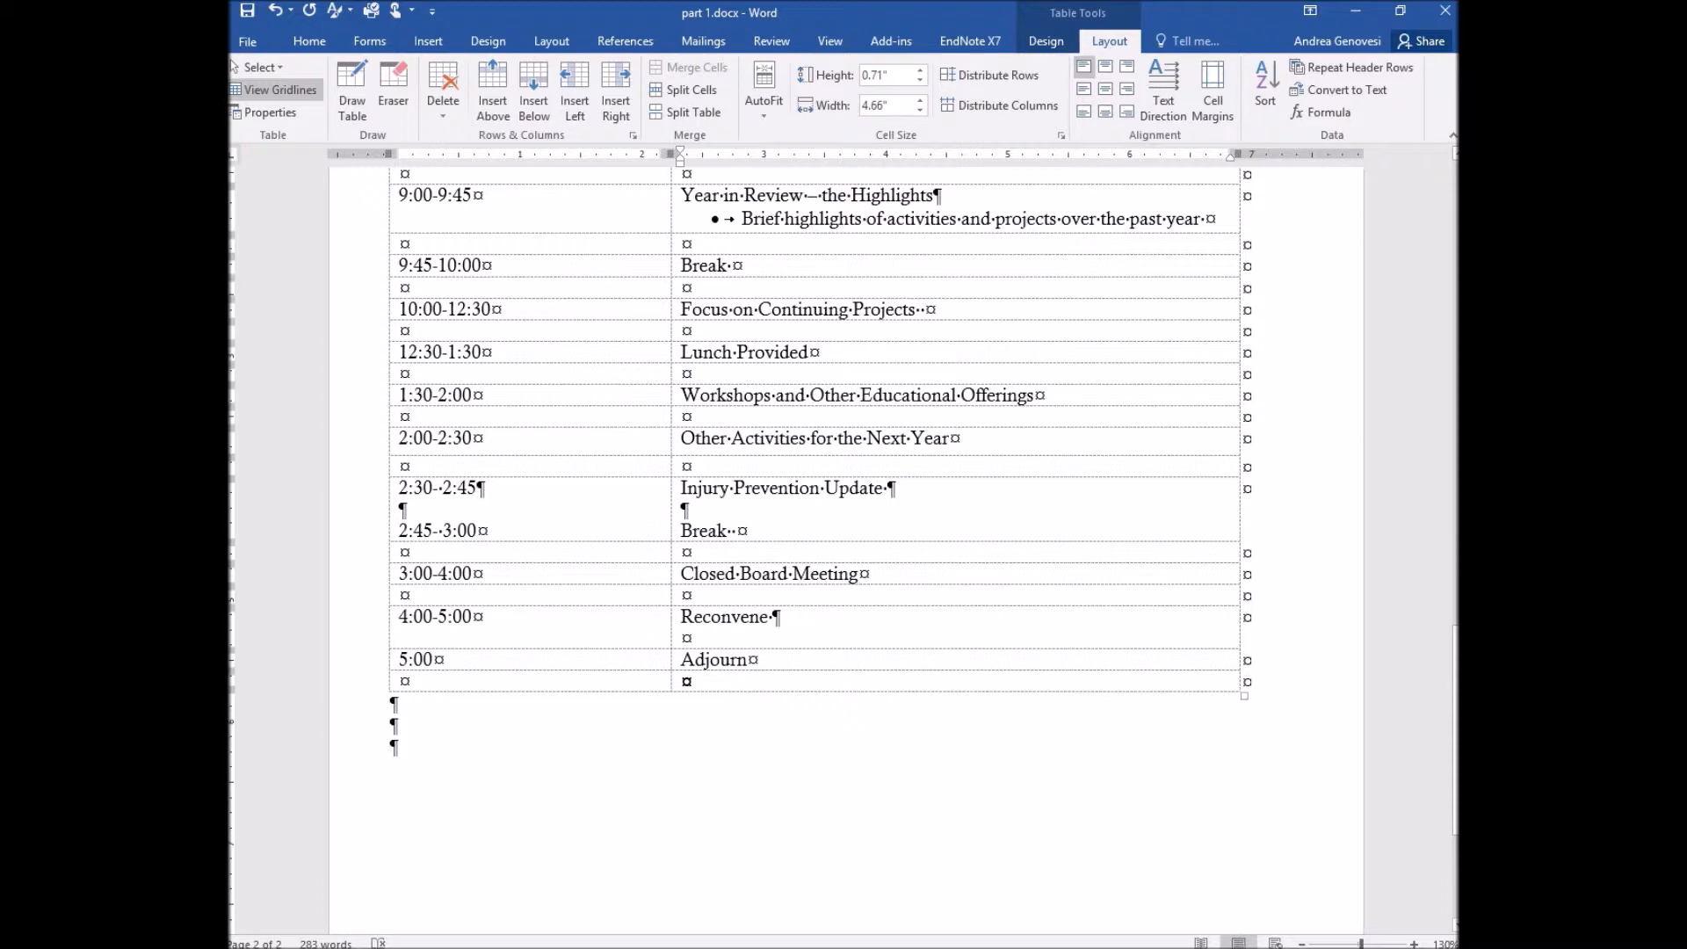
{"action": "left_click", "coordinate": [683, 639]}
{"action": "key", "text": "BackSpace"}
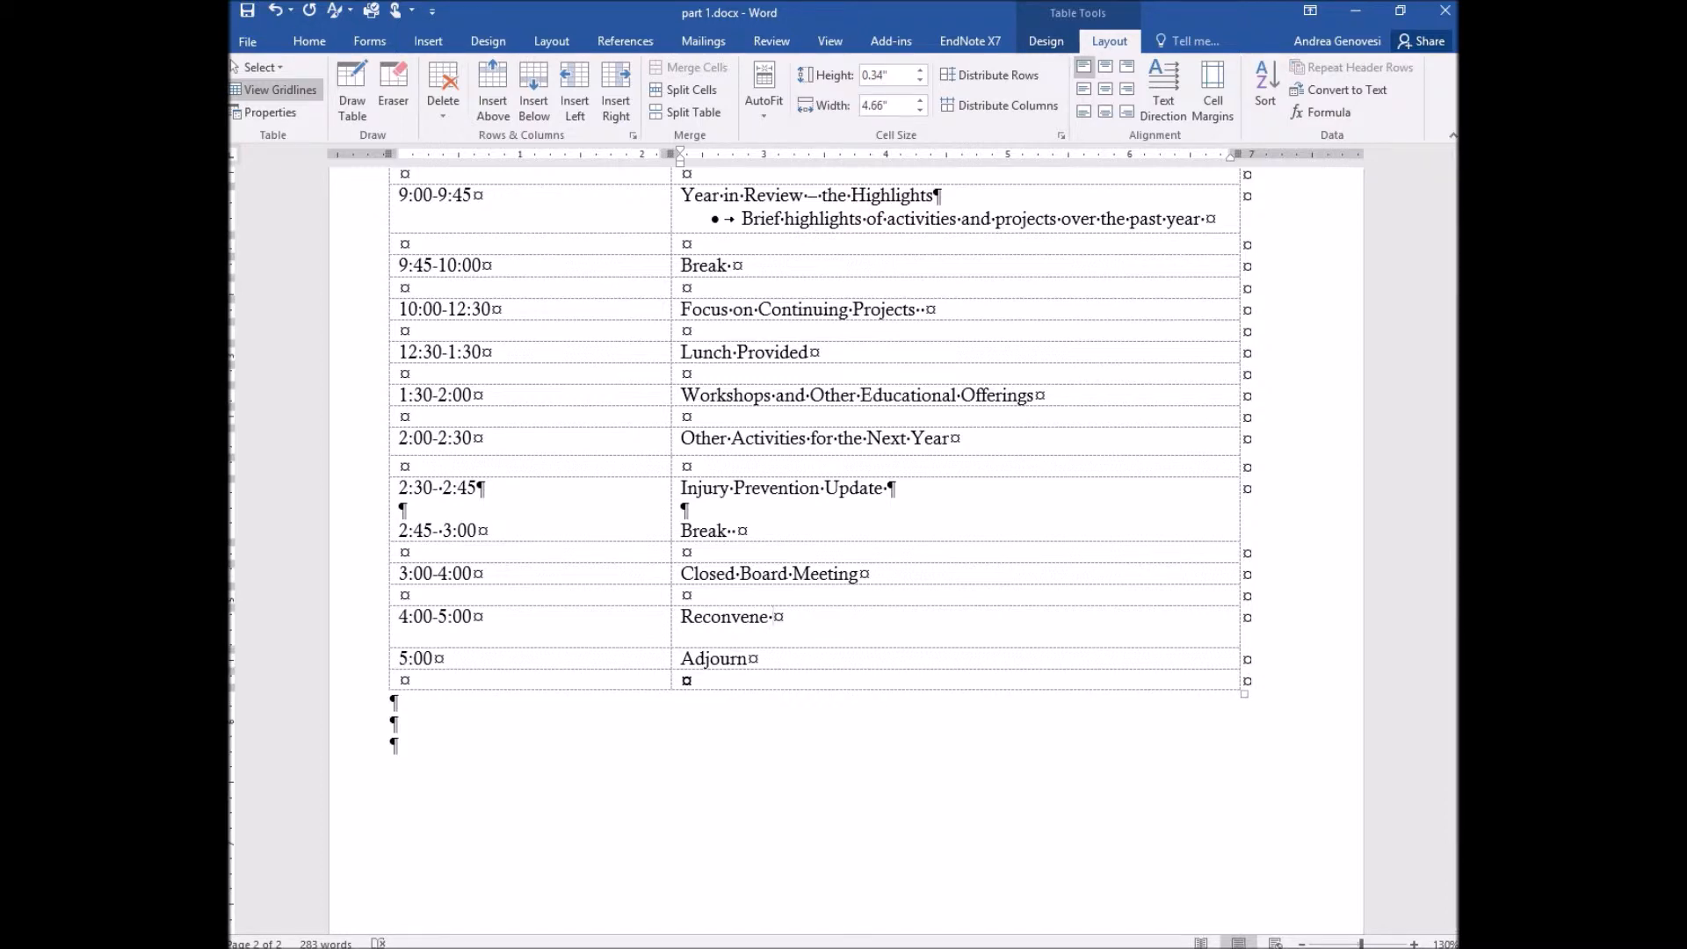
{"action": "left_click_drag", "start_coordinate": [747, 648], "coordinate": [746, 632]}
Step: Try to move the 5:00 Adjourn row below the empty last row, and undo the move
{"action": "left_click_drag", "start_coordinate": [400, 643], "coordinate": [724, 644]}
{"action": "left_click_drag", "start_coordinate": [420, 642], "coordinate": [402, 662]}
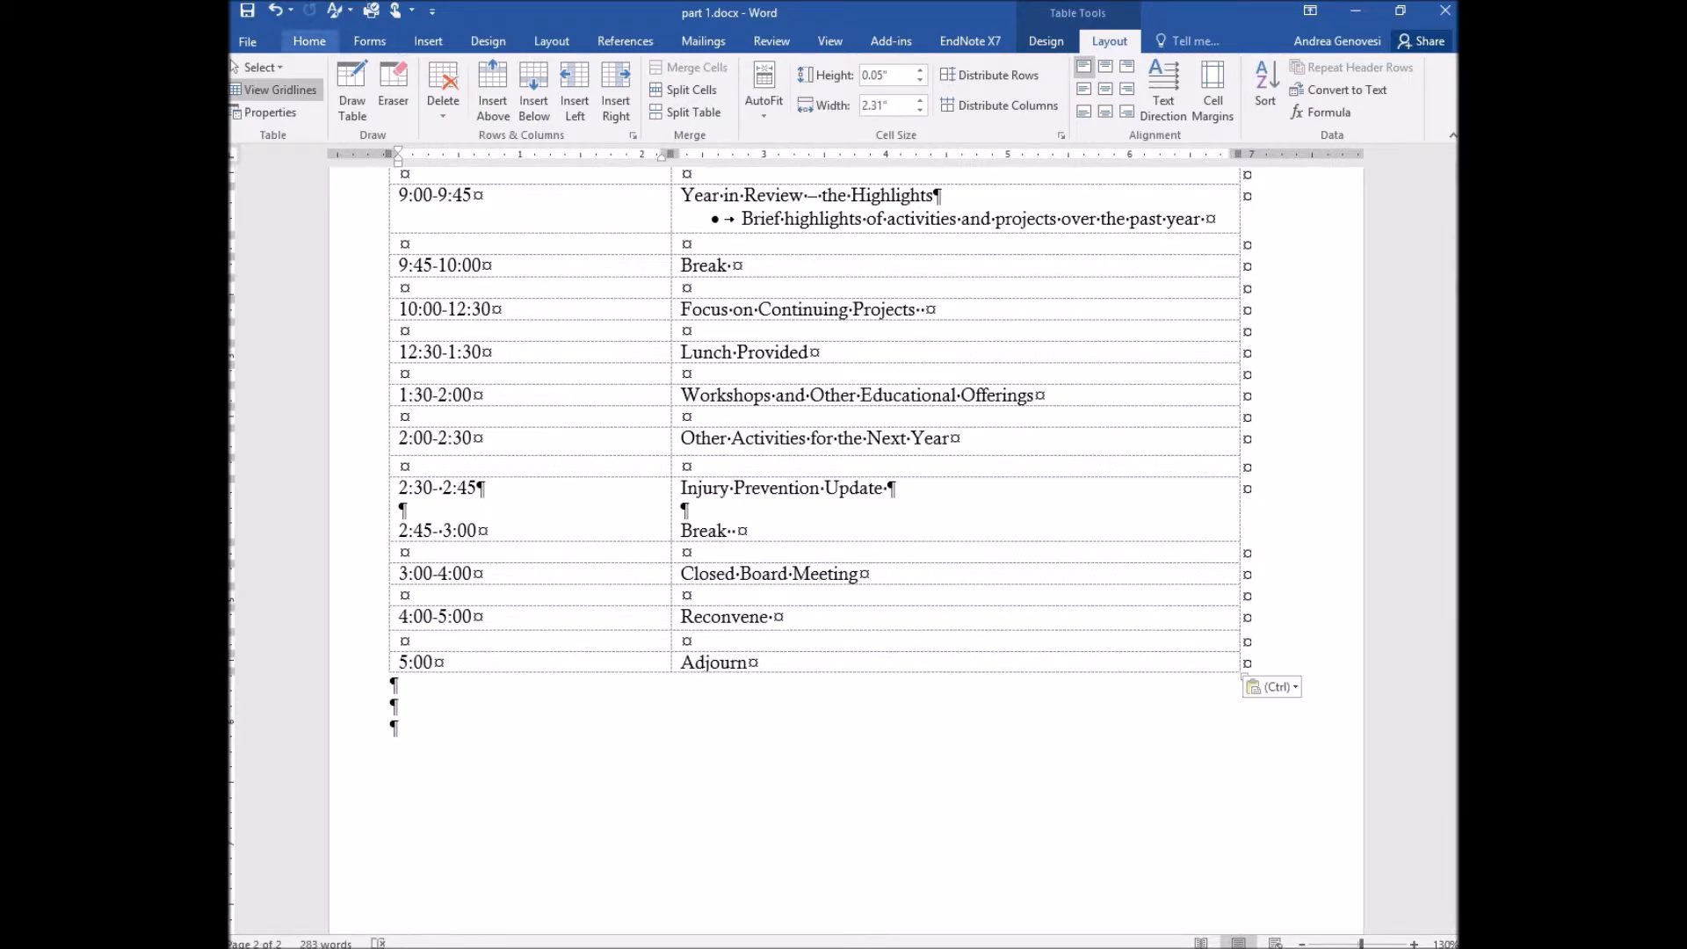
{"action": "left_click", "coordinate": [275, 11]}
Step: Move the whole 5:00 Adjourn row below the empty last row so a blank row separates it from Reconvene
{"action": "left_click", "coordinate": [420, 652]}
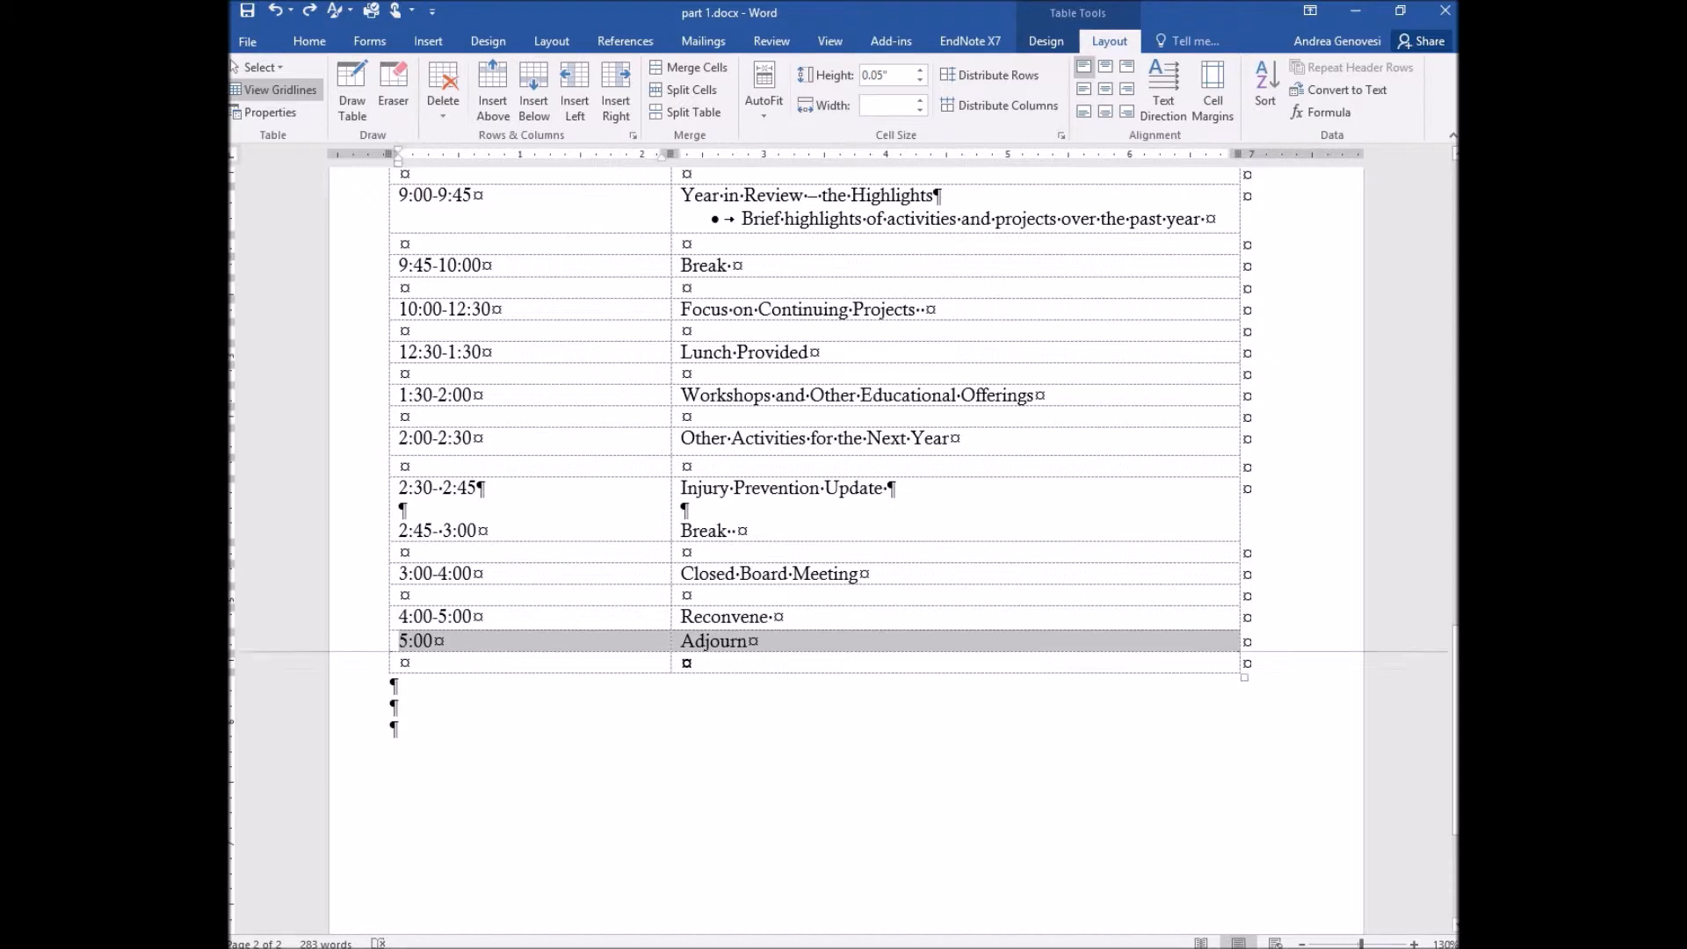
{"action": "left_click", "coordinate": [420, 643]}
{"action": "mouse_move", "coordinate": [383, 630]}
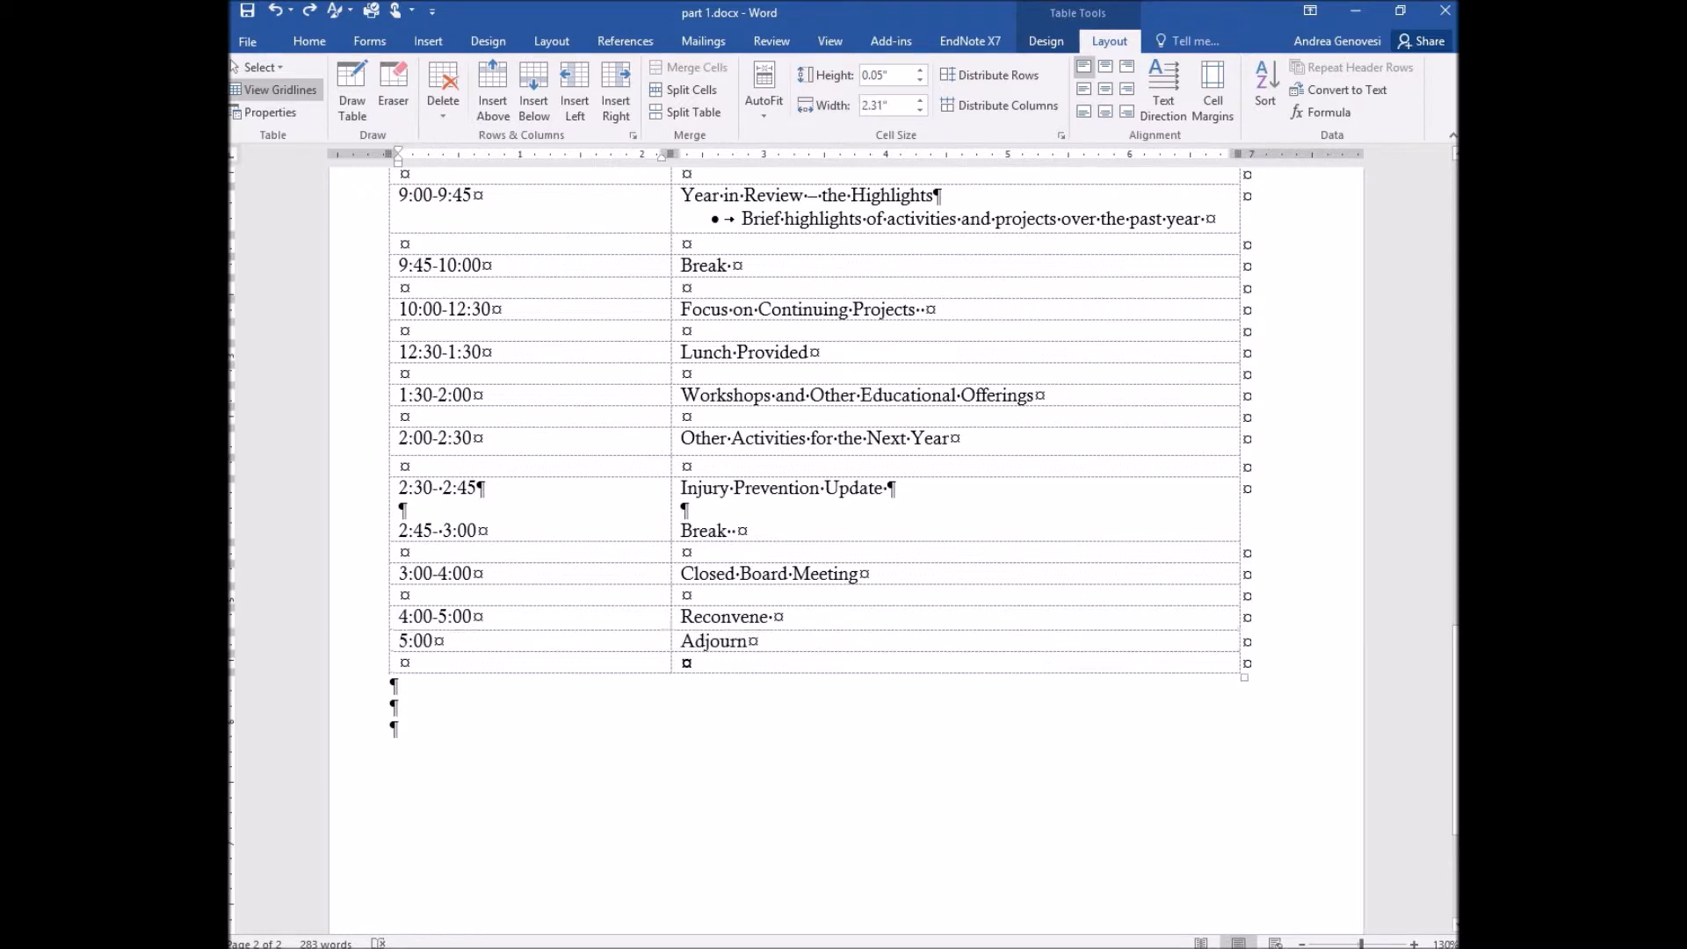
{"action": "left_click_drag", "start_coordinate": [399, 641], "coordinate": [433, 641]}
{"action": "left_click_drag", "start_coordinate": [433, 641], "coordinate": [755, 641]}
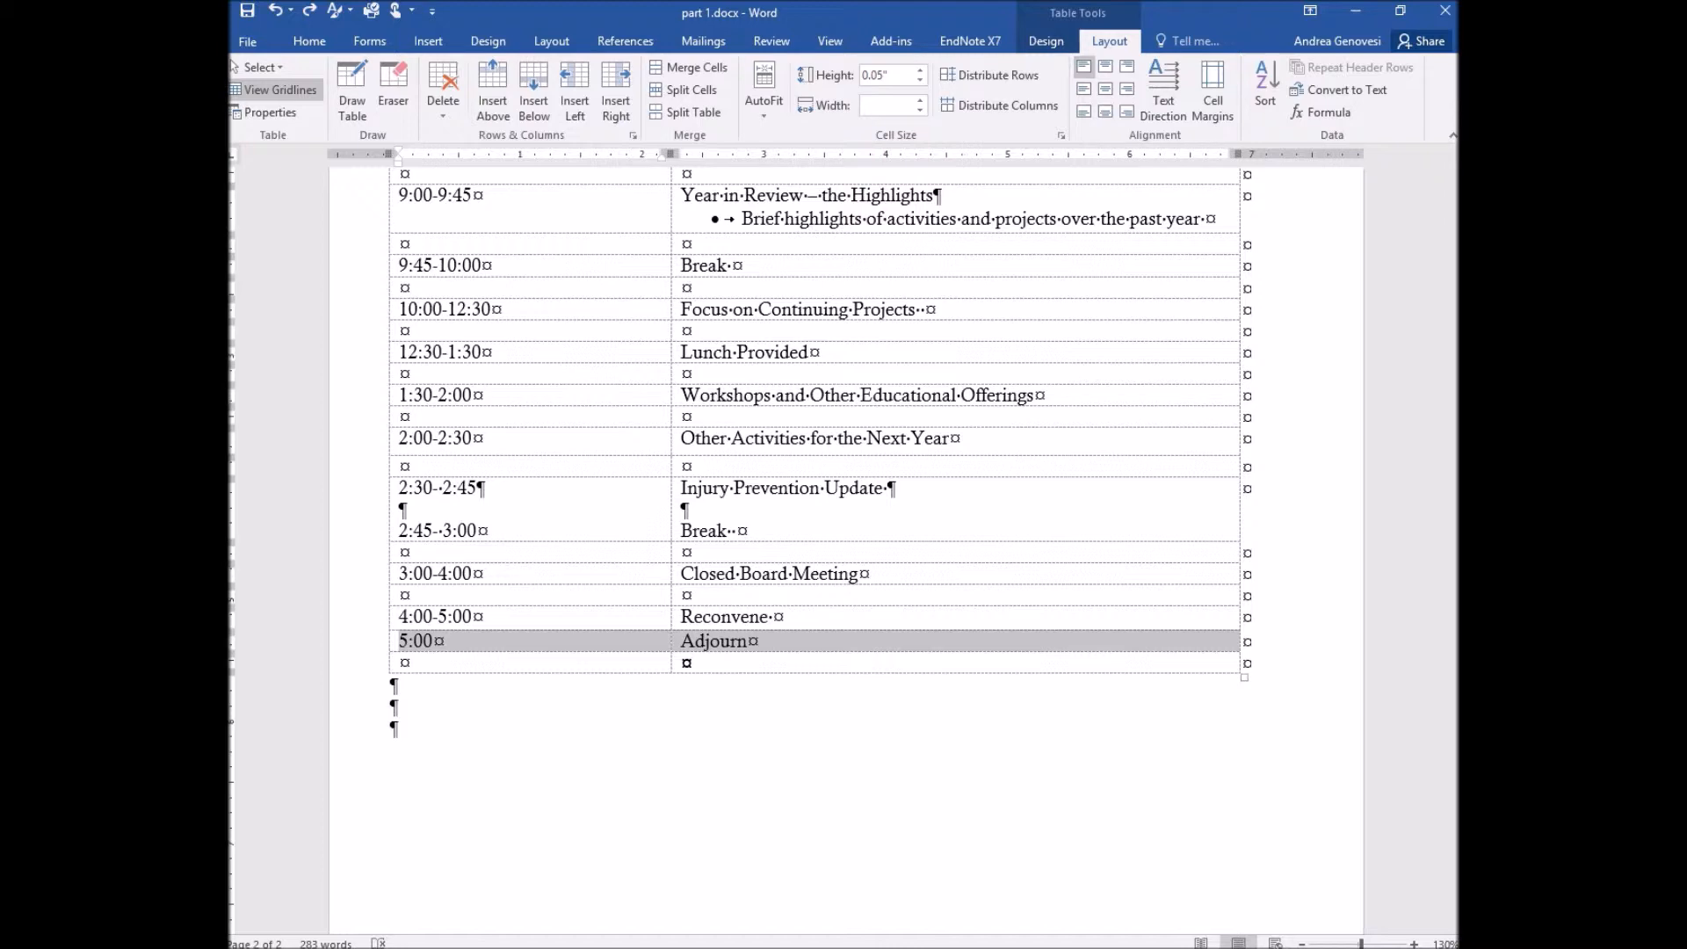
{"action": "key", "text": "F2"}
{"action": "key", "text": "Return"}
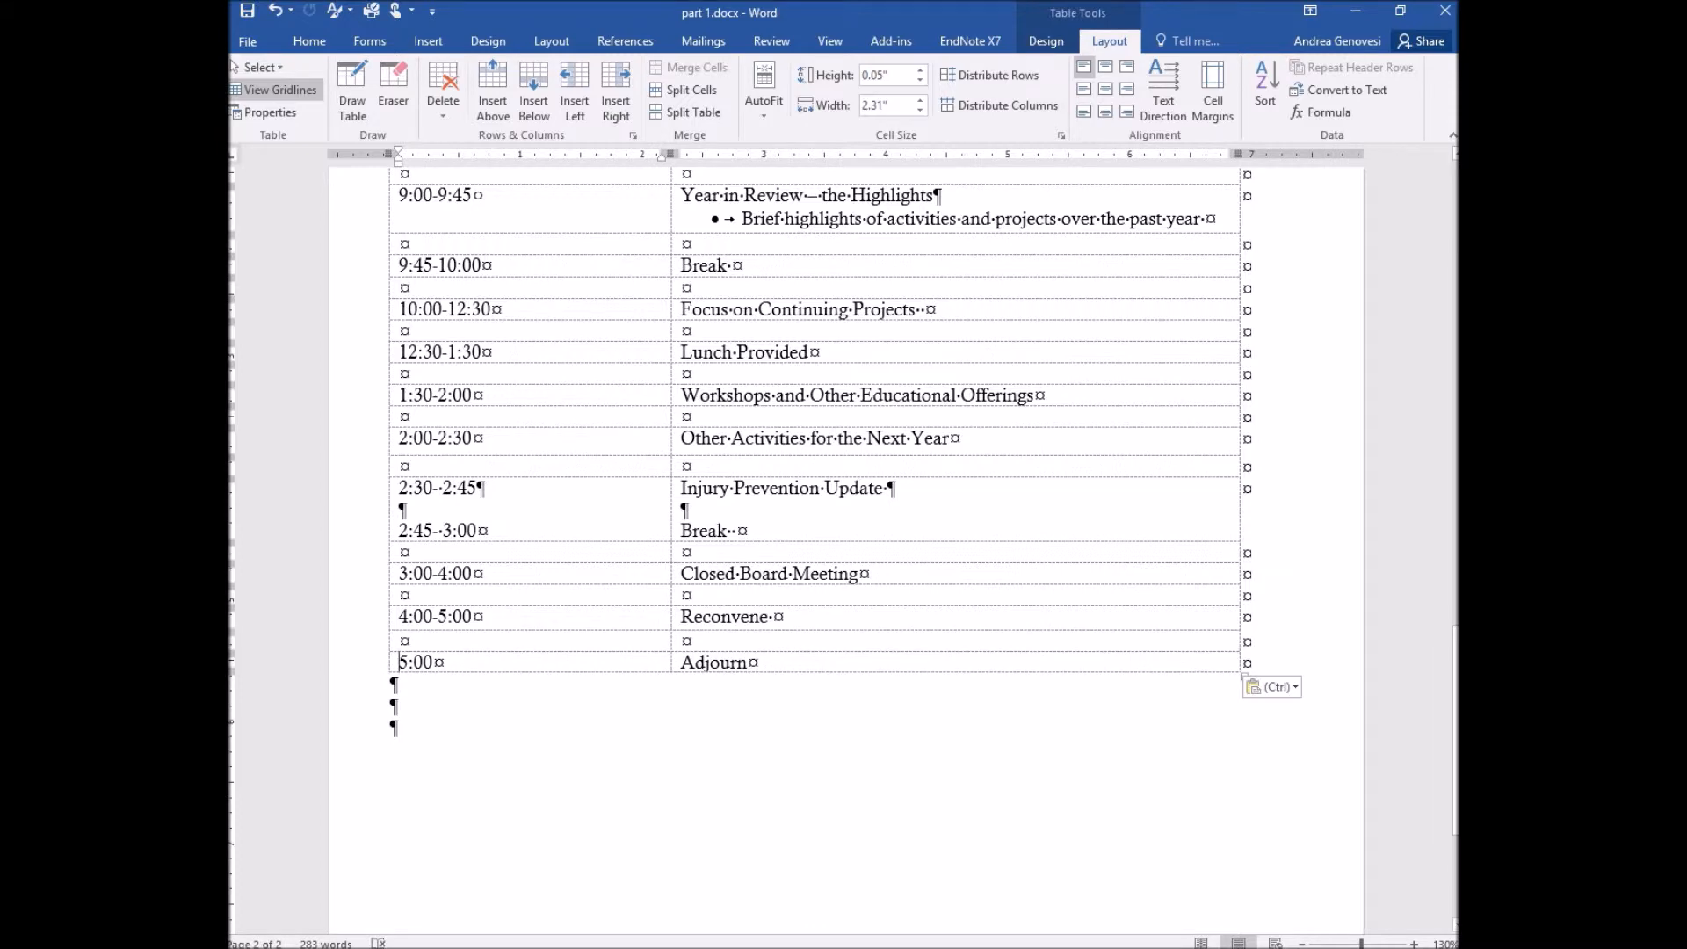
{"action": "scroll", "coordinate": [844, 501], "scroll_direction": "up", "scroll_amount": 5}
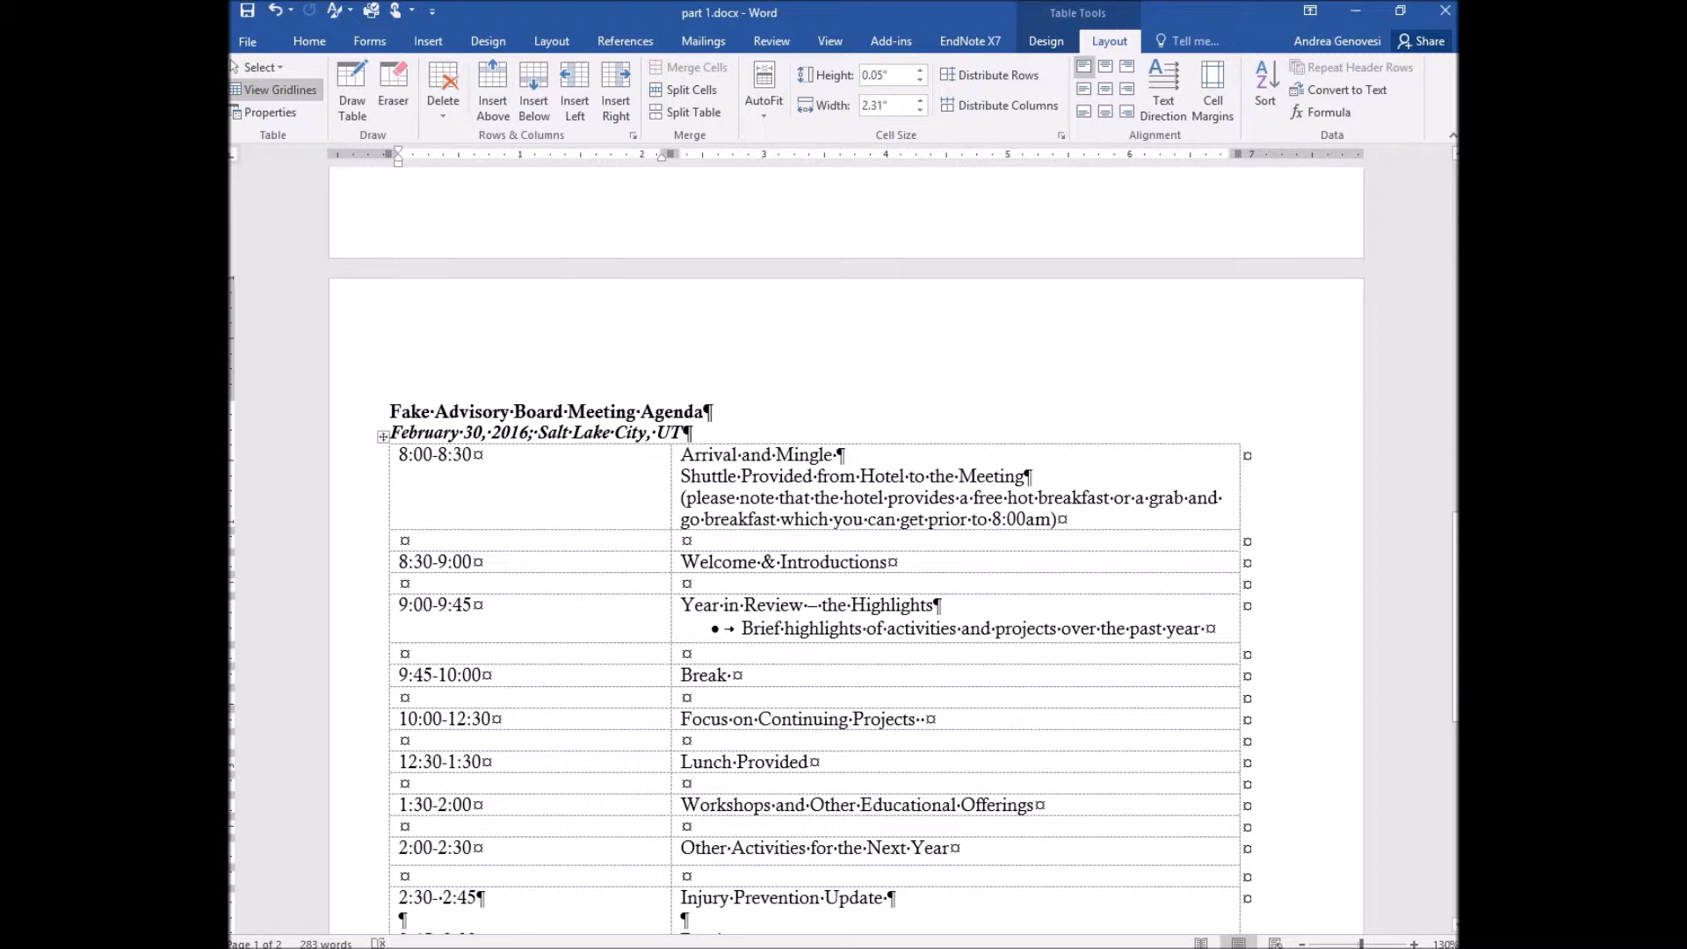
Step: Insert an empty row below the combined row holding Injury Prevention Update and the 2:45-3:00 Break
{"action": "scroll", "coordinate": [843, 545], "scroll_direction": "down", "scroll_amount": 5}
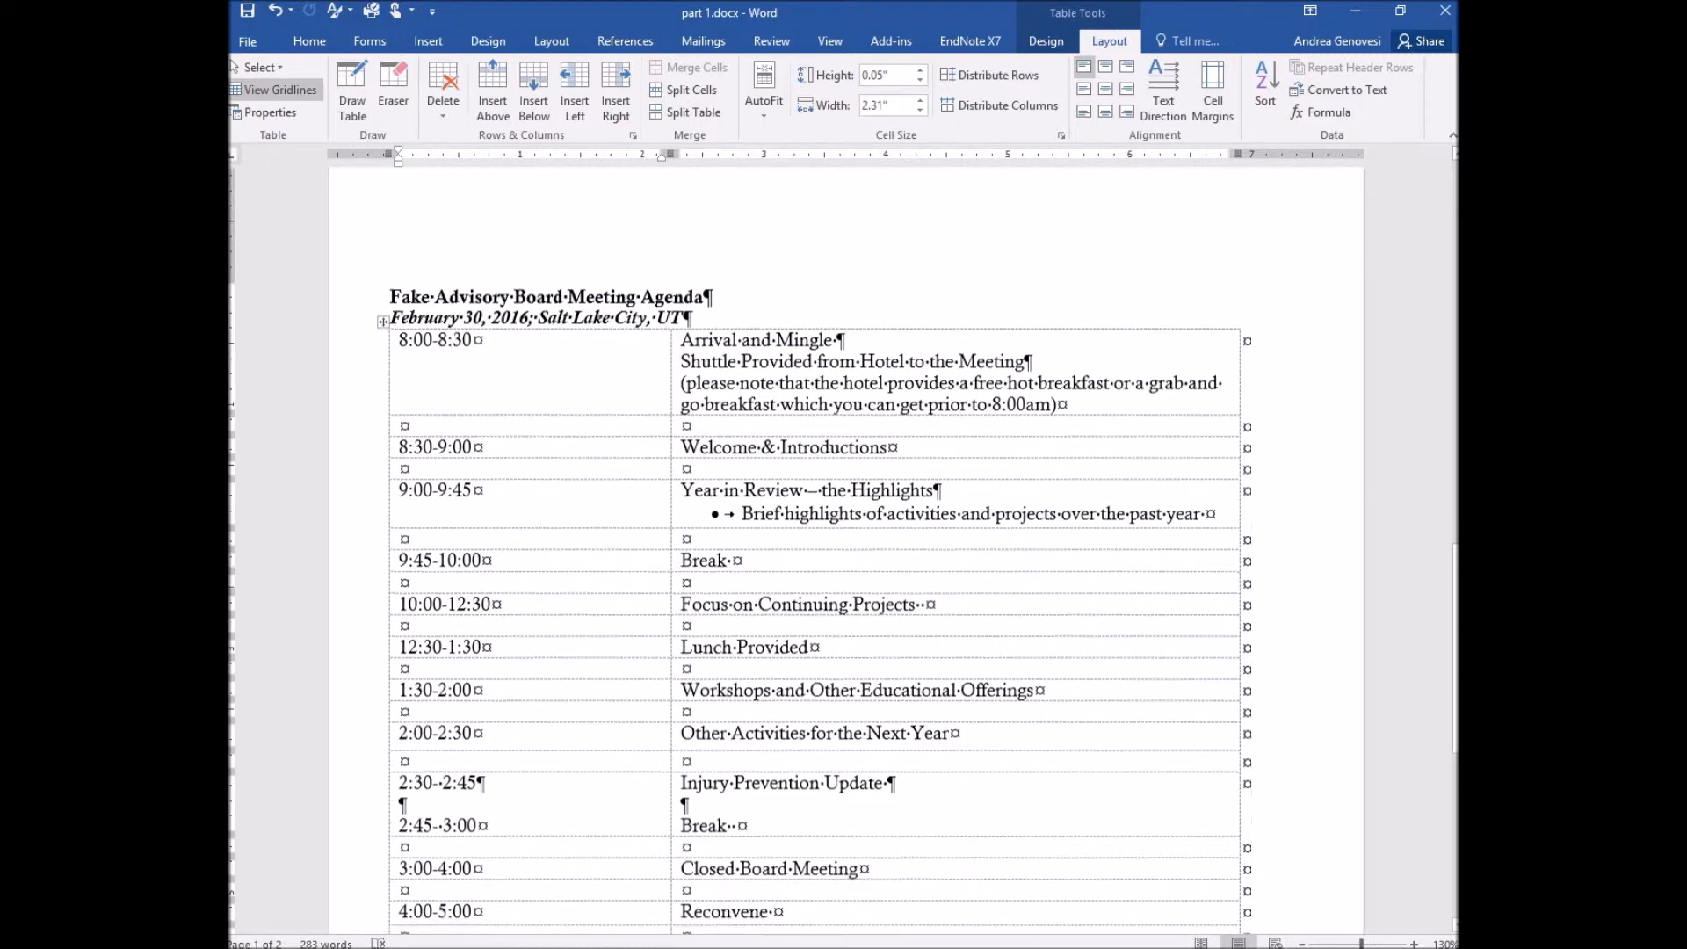
{"action": "key", "text": "ctrl+v"}
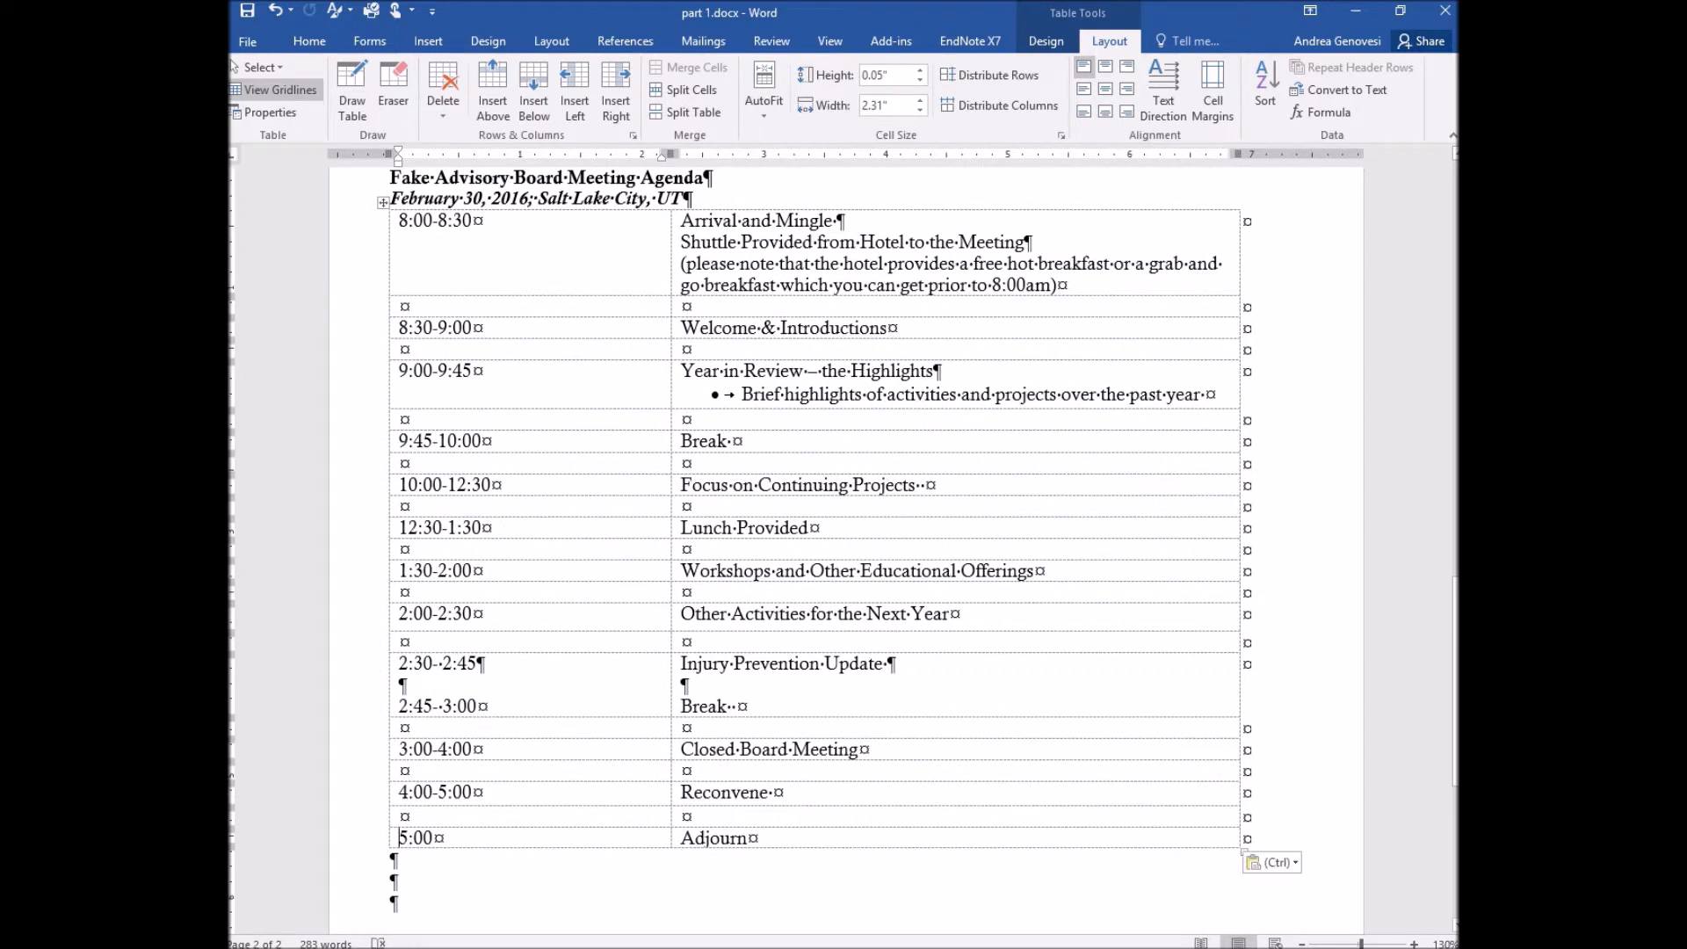
{"action": "scroll", "coordinate": [843, 540], "scroll_direction": "down", "scroll_amount": 1}
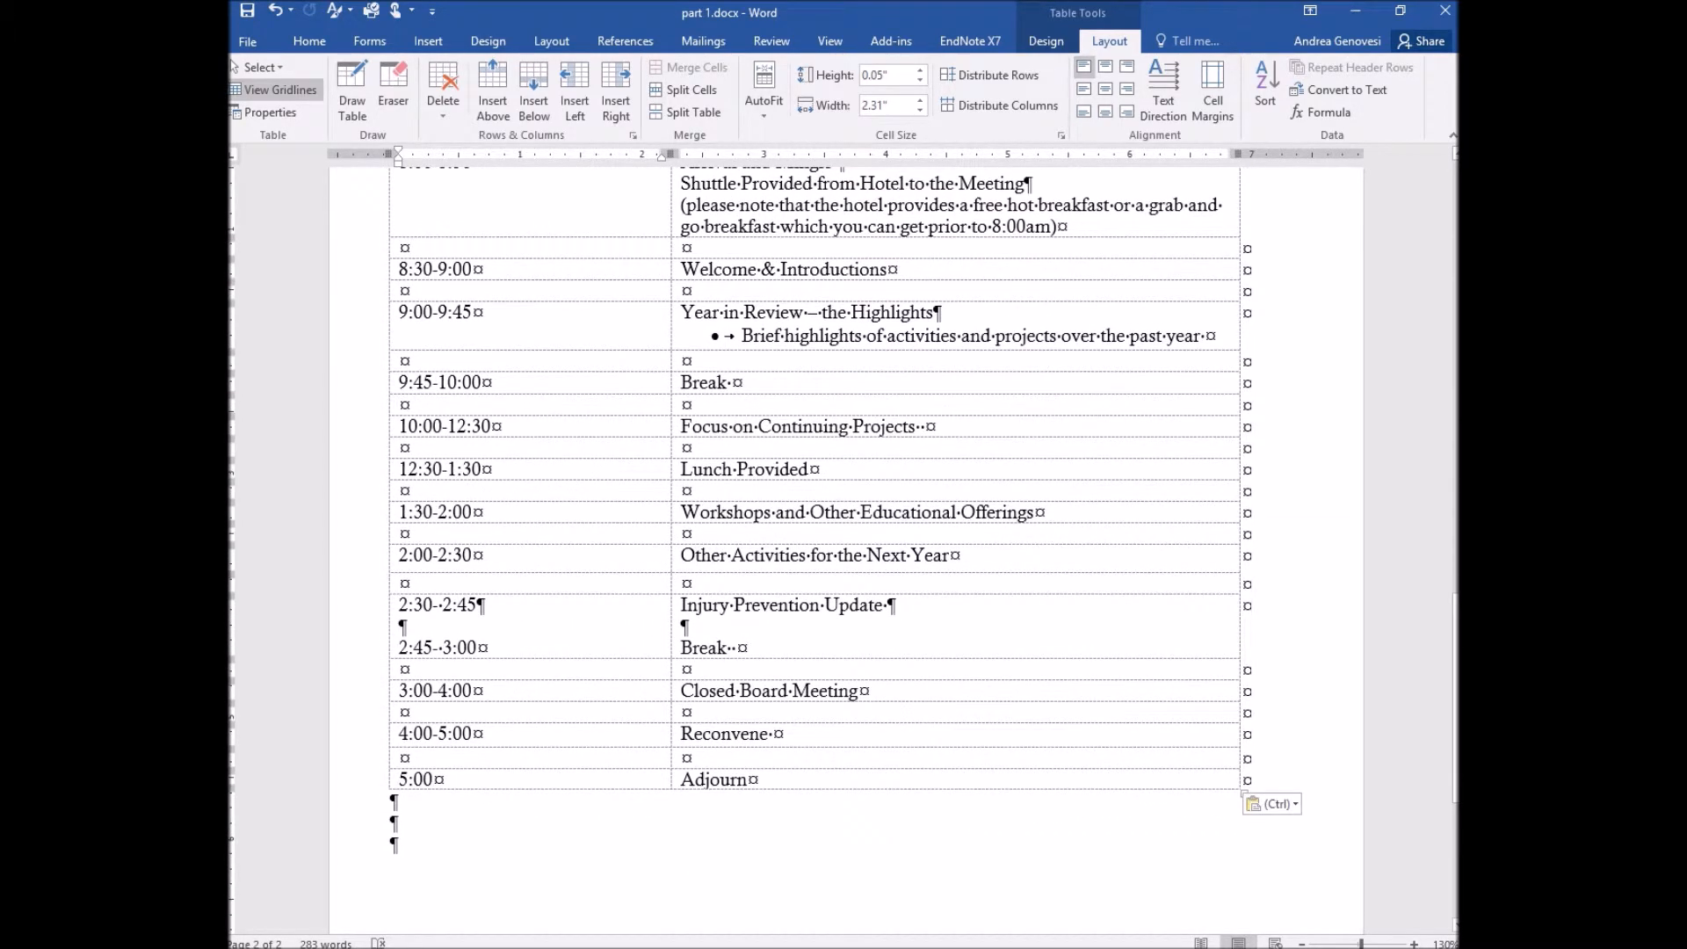
{"action": "left_click_drag", "start_coordinate": [400, 605], "coordinate": [743, 647]}
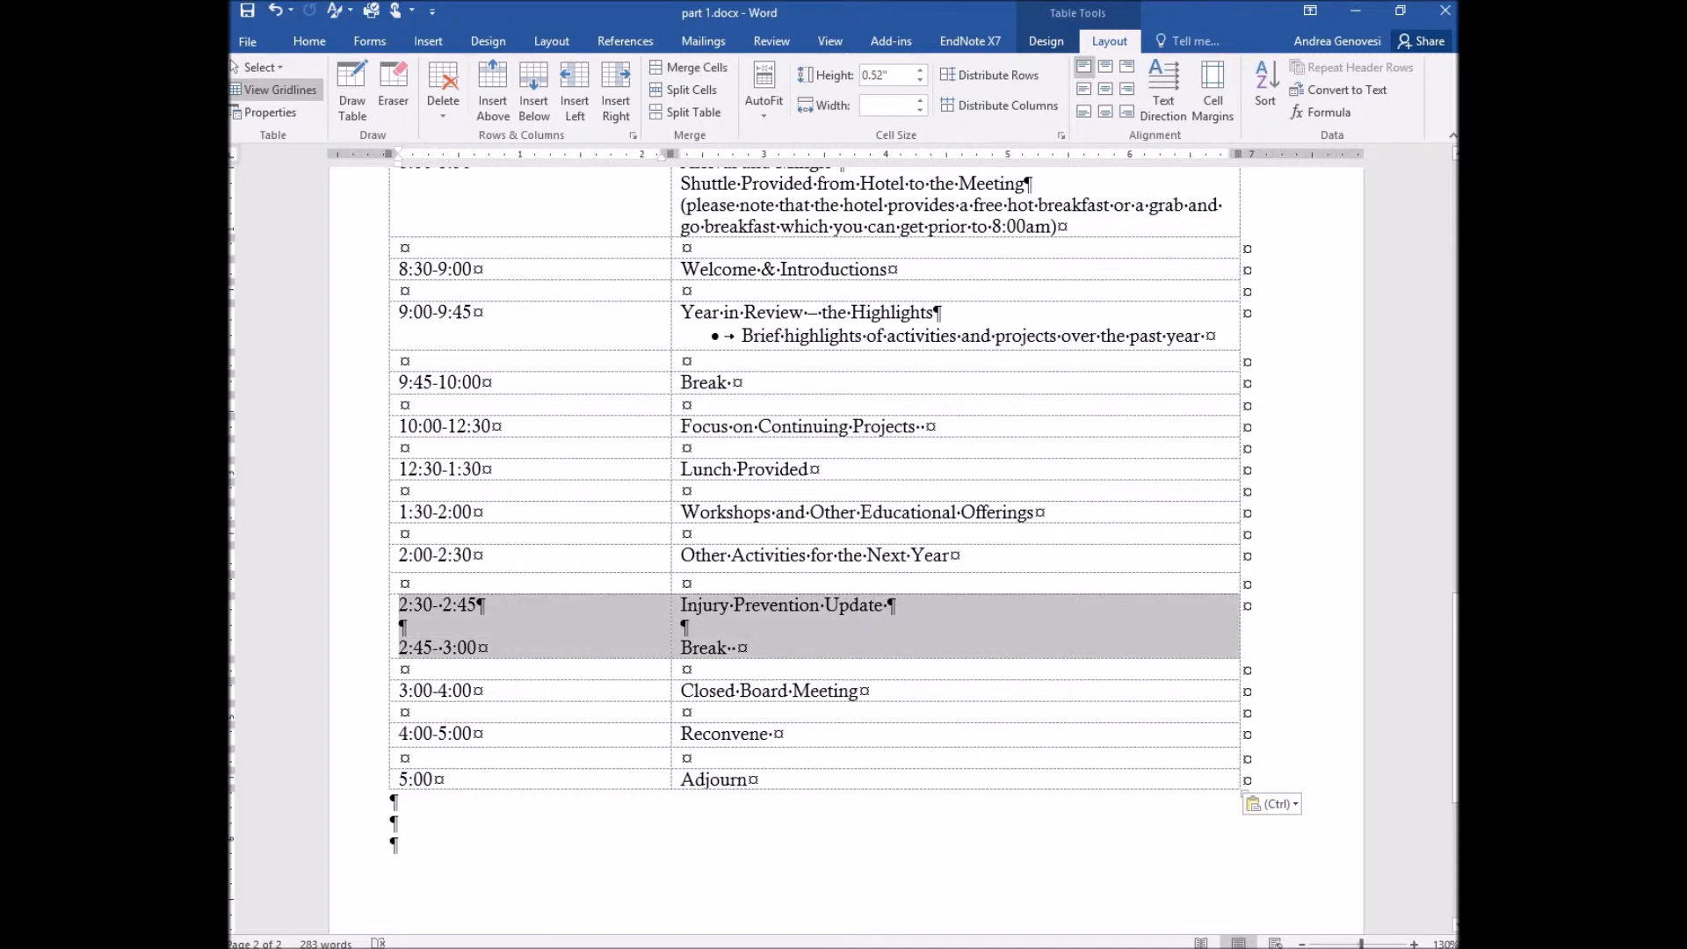
{"action": "right_click", "coordinate": [827, 612]}
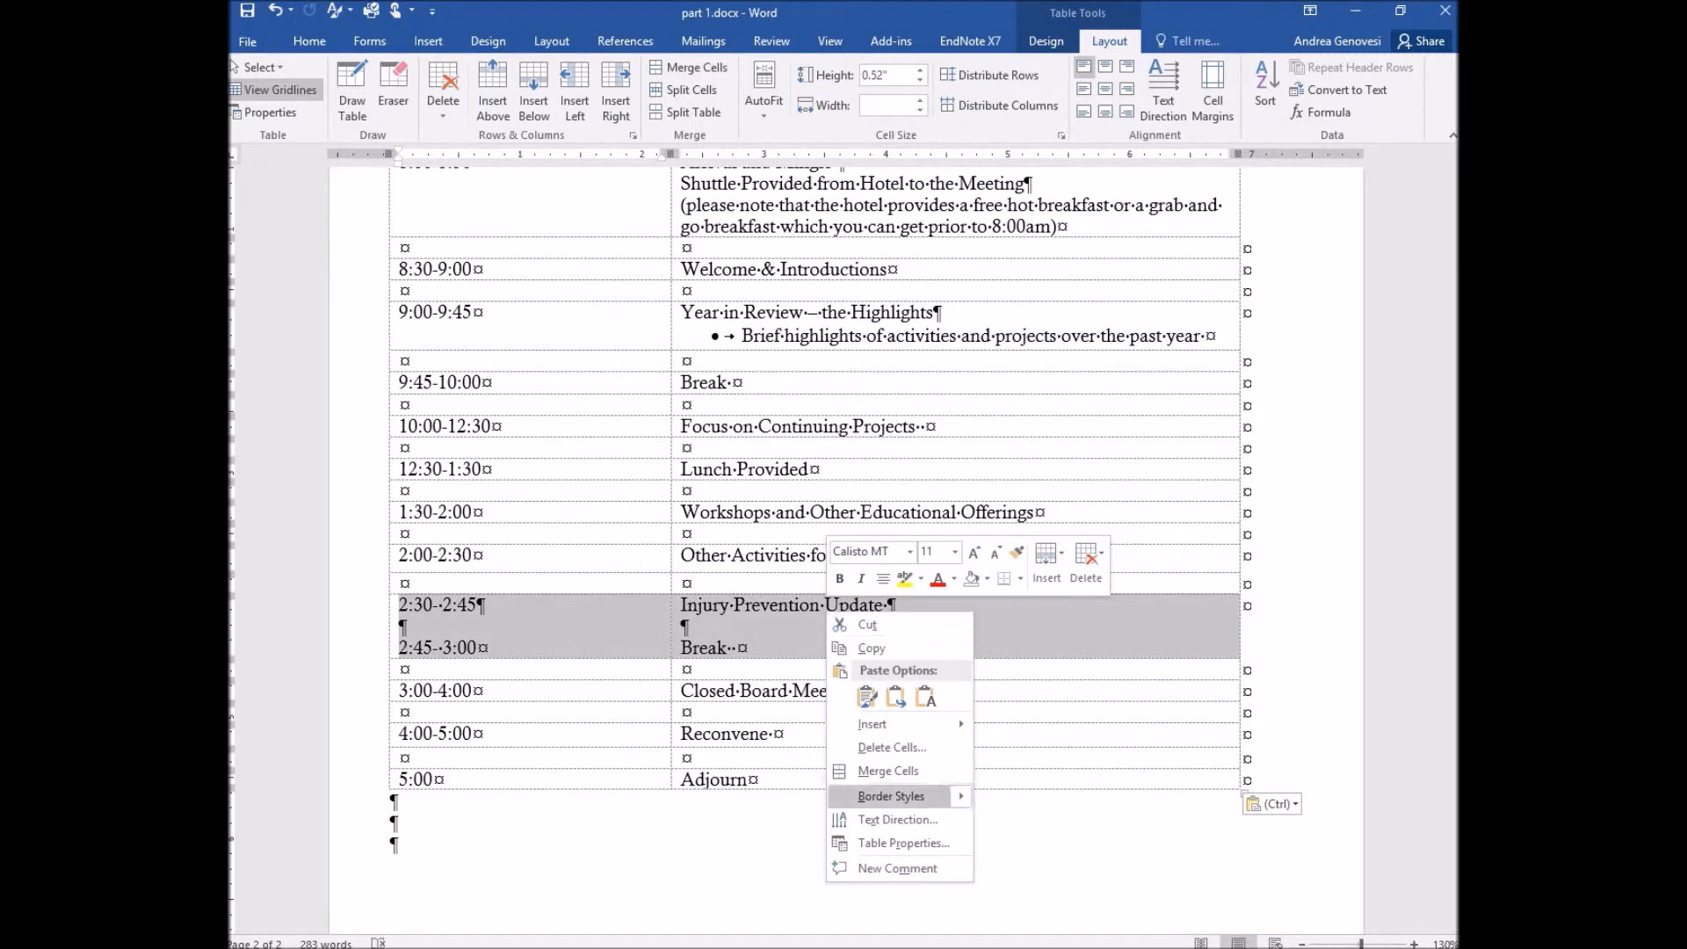
{"action": "mouse_move", "coordinate": [879, 723]}
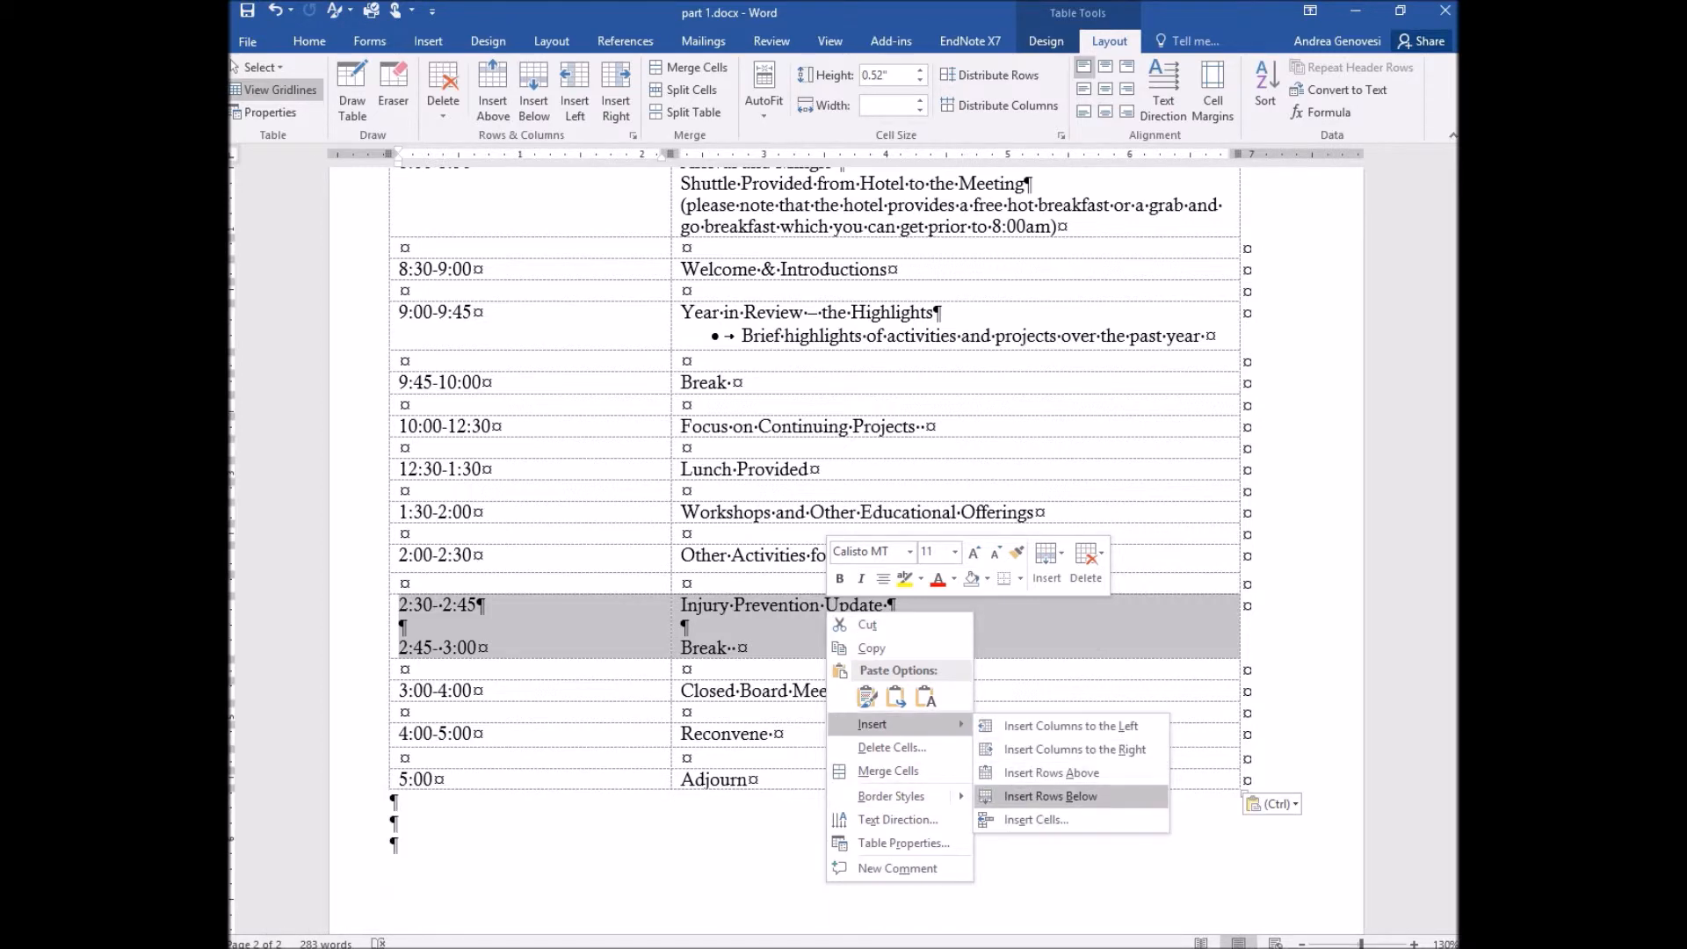
{"action": "left_click", "coordinate": [1050, 796]}
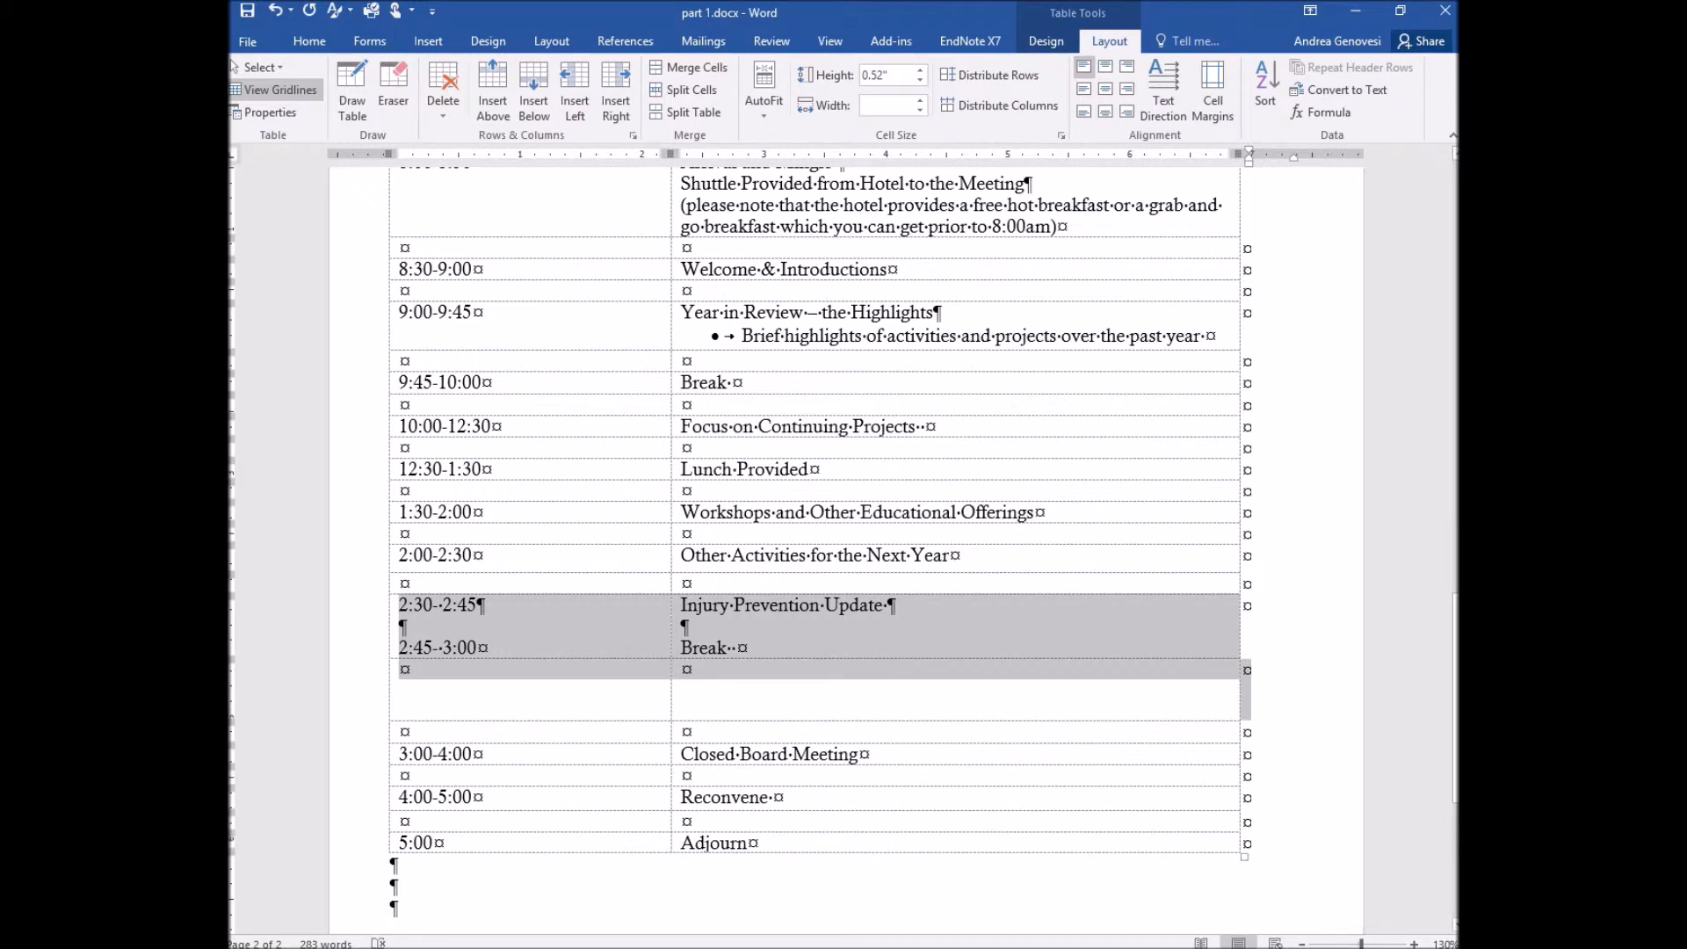
{"action": "left_click", "coordinate": [686, 671]}
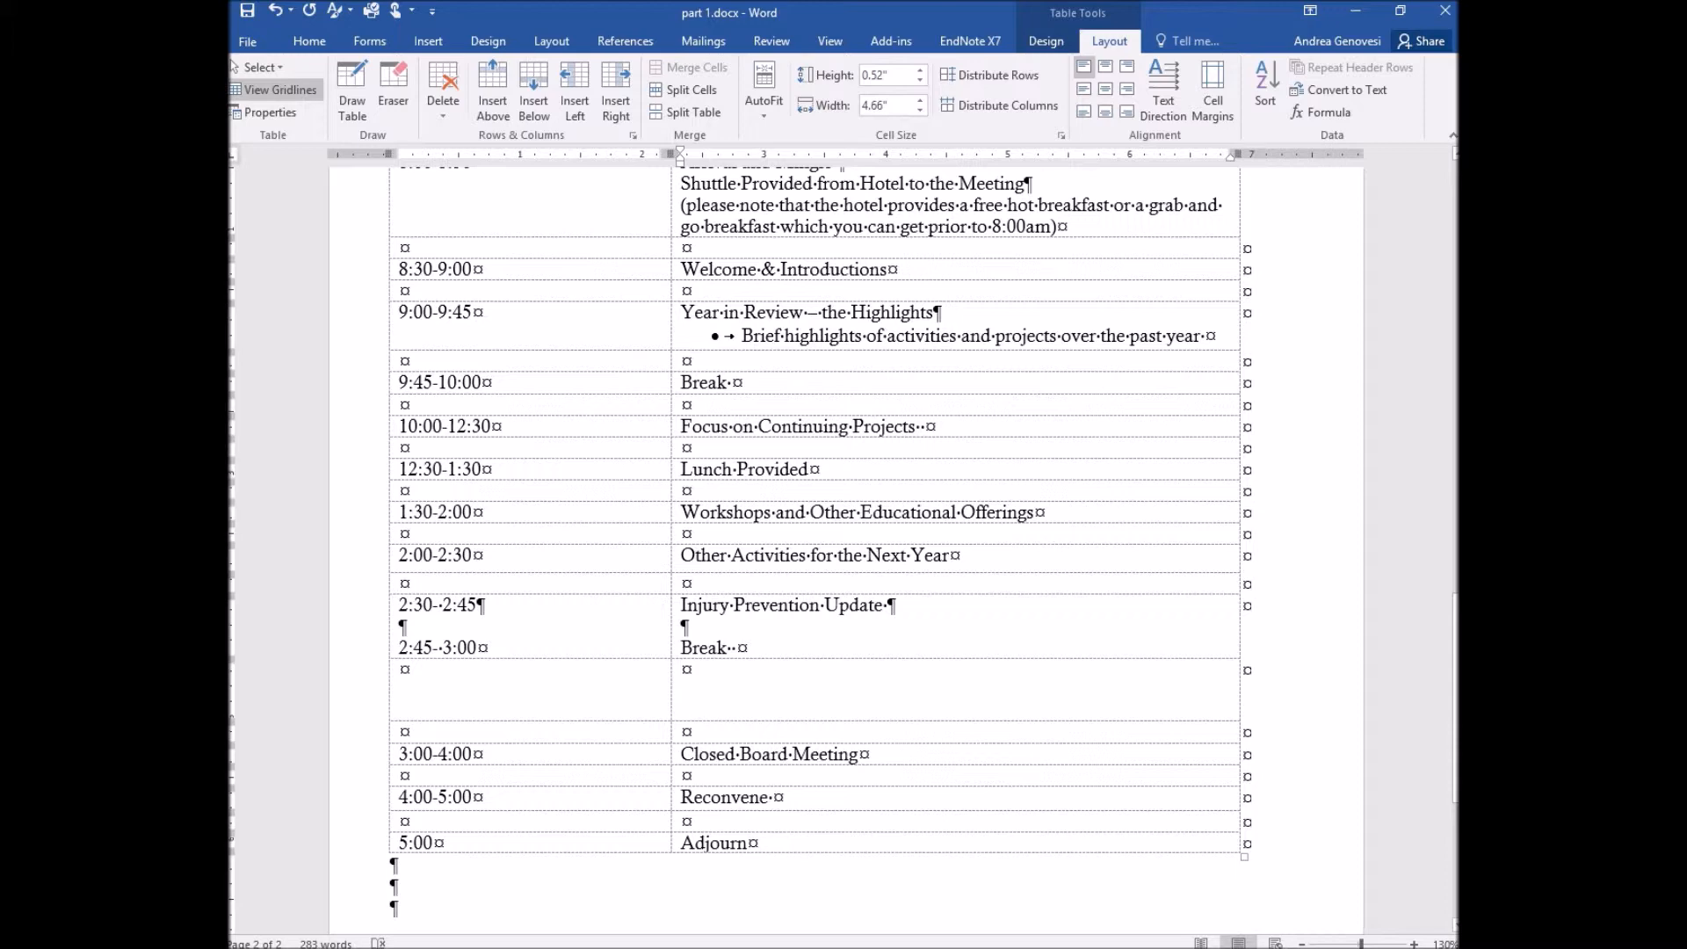
Step: Delete the blank paragraphs above 2:45-3:00 and above Break in both cells of the combined row
{"action": "left_click", "coordinate": [400, 649]}
{"action": "key", "text": "BackSpace"}
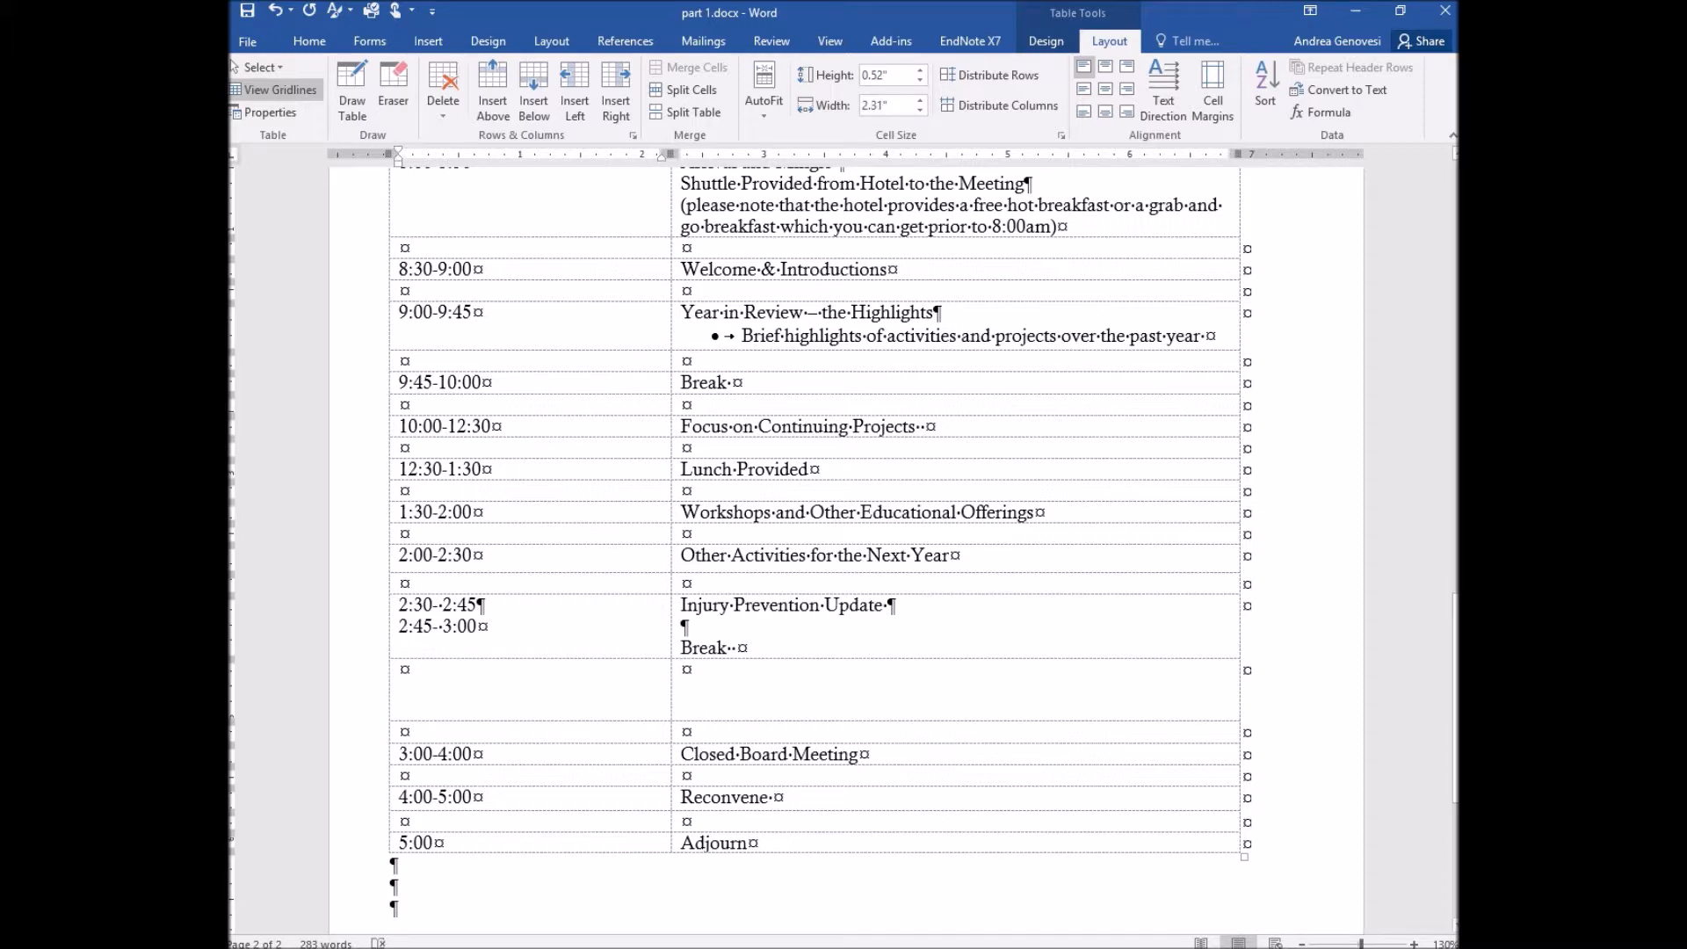
{"action": "left_click", "coordinate": [682, 648]}
{"action": "key", "text": "BackSpace"}
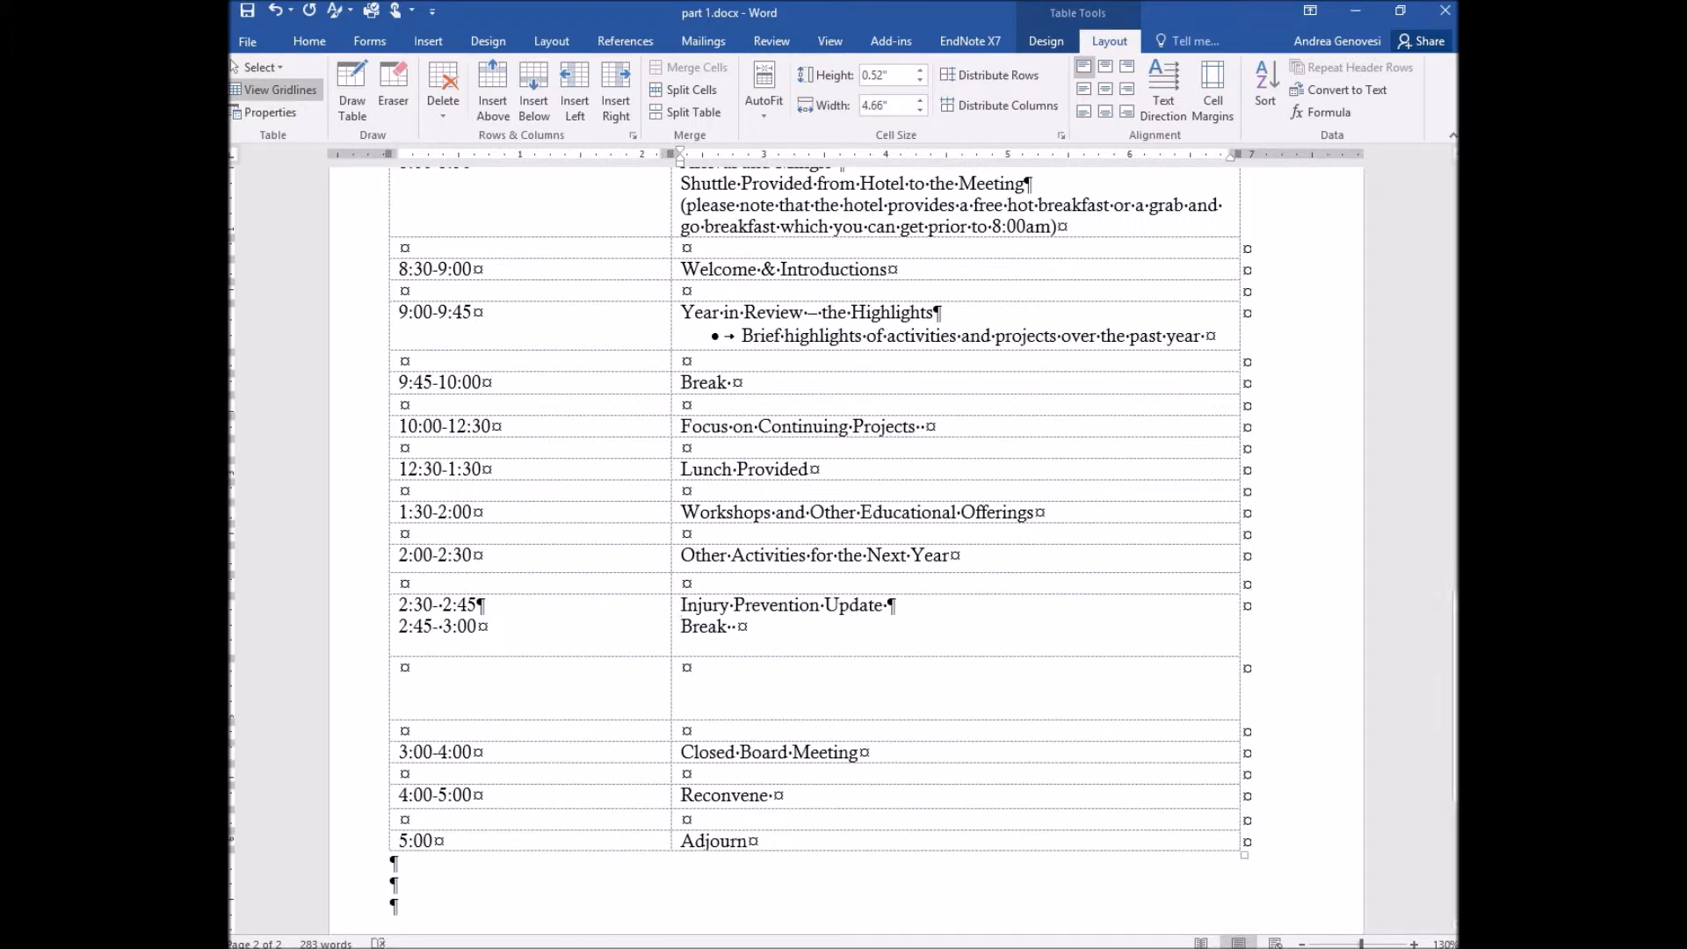
Step: Move the 2:45-3:00 time and its Break entry into the empty row directly above Closed Board Meeting
{"action": "left_click_drag", "start_coordinate": [399, 625], "coordinate": [477, 625]}
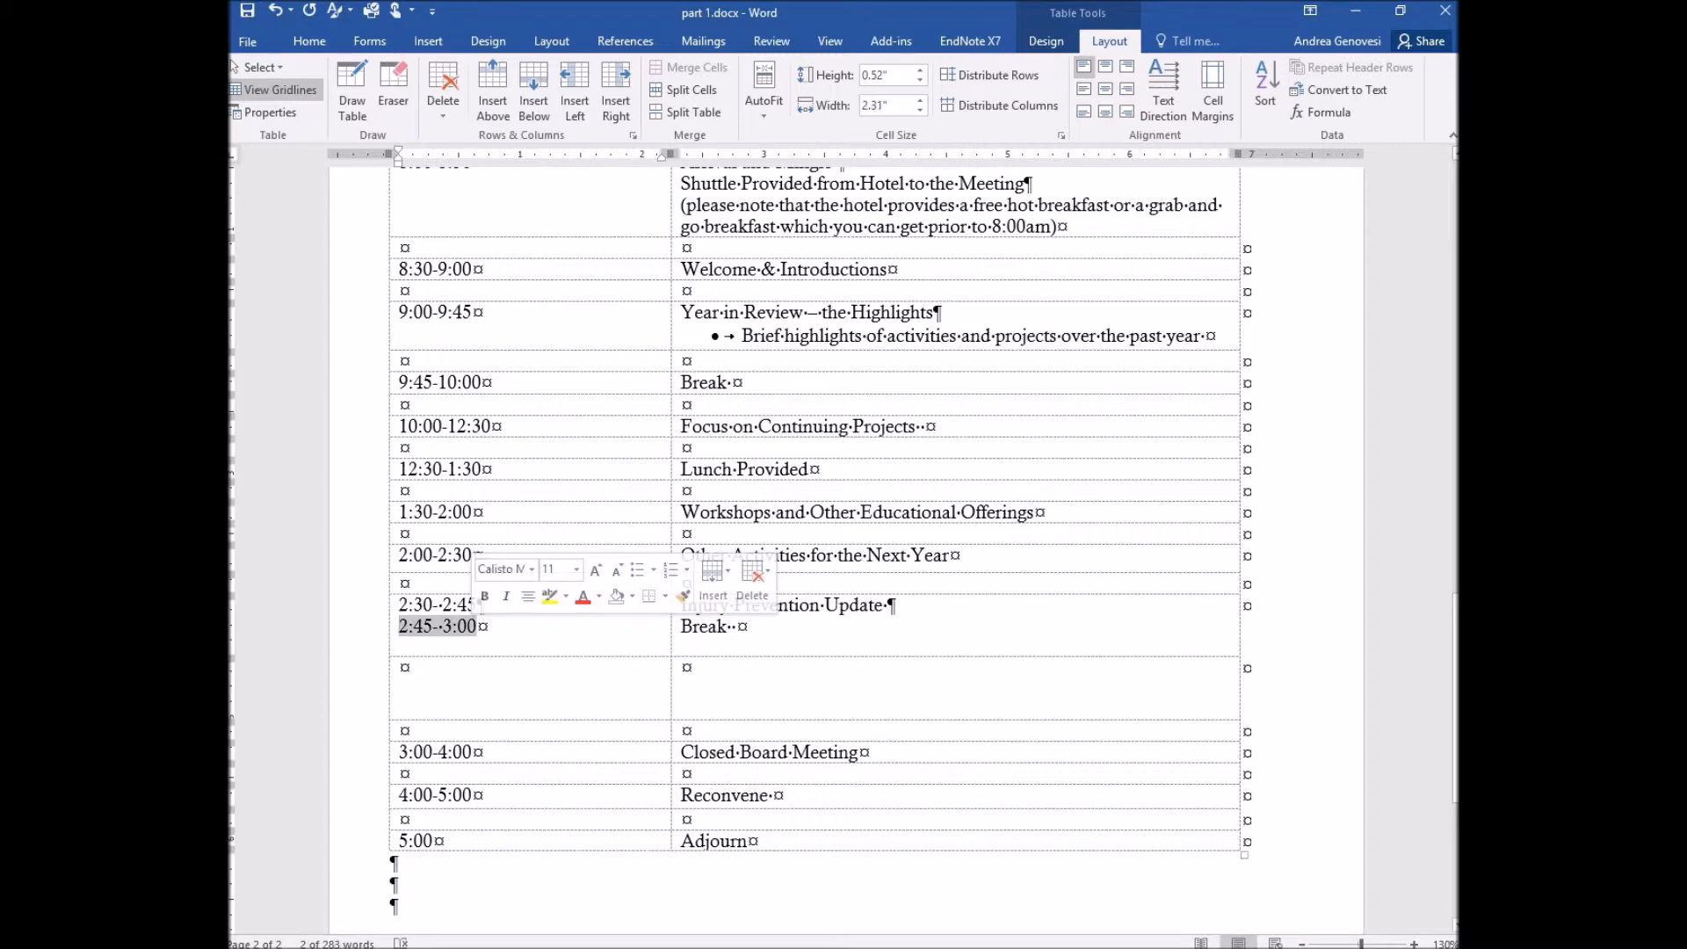
{"action": "left_click_drag", "start_coordinate": [457, 625], "coordinate": [400, 730]}
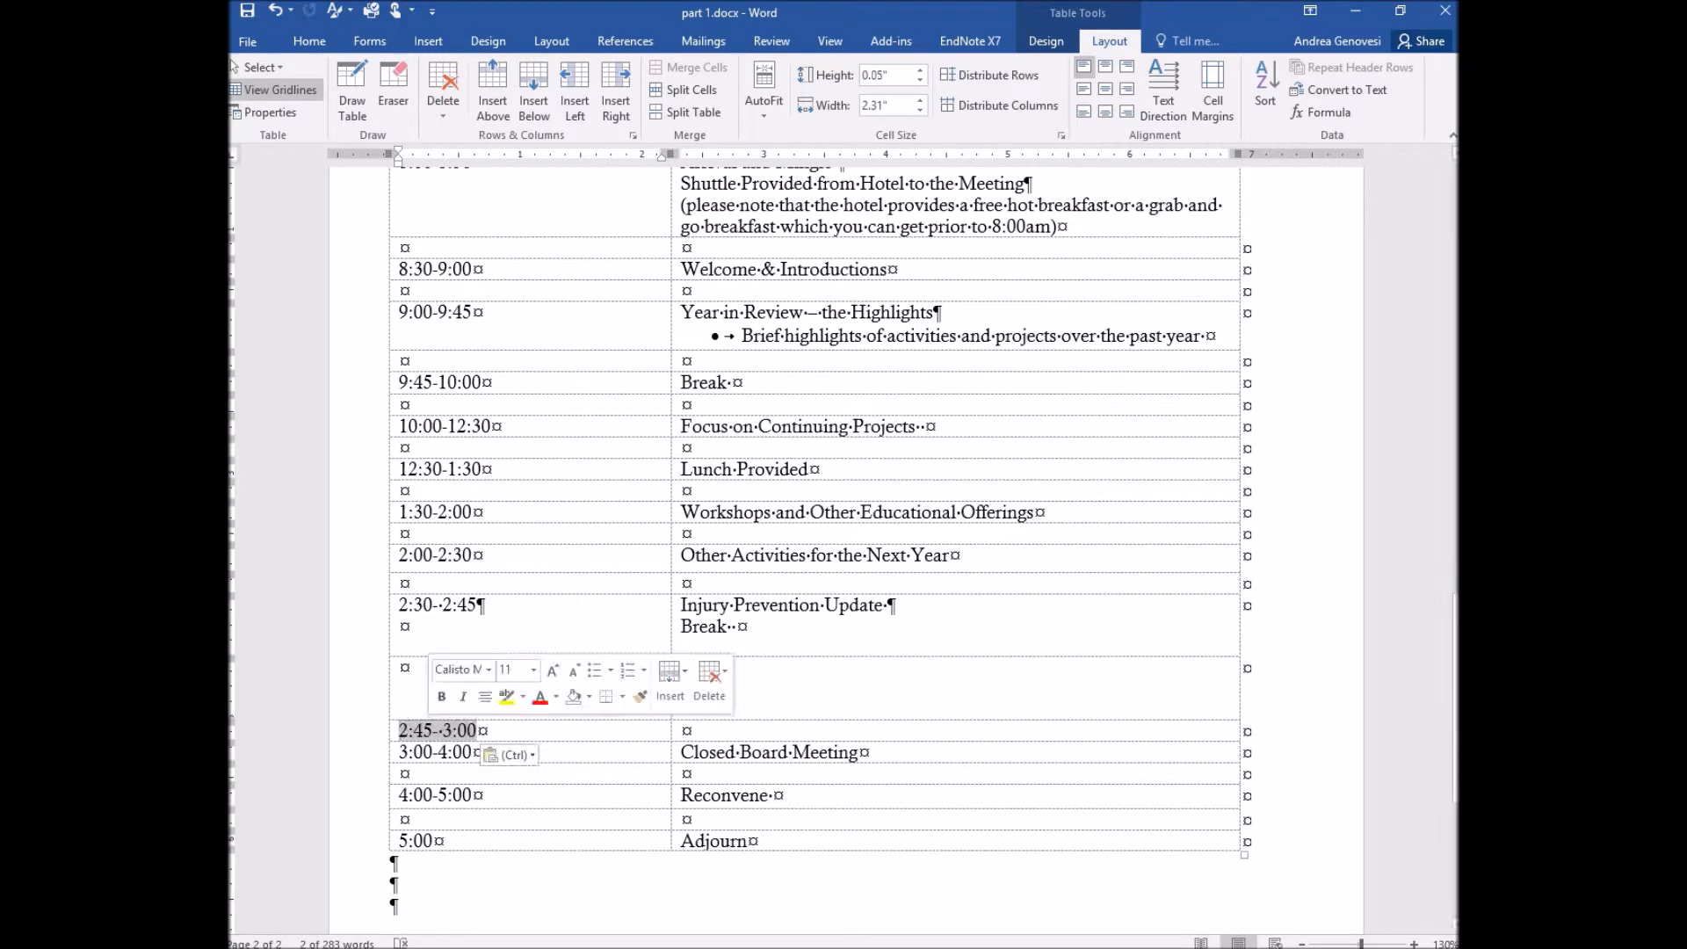
{"action": "left_click_drag", "start_coordinate": [680, 626], "coordinate": [685, 730]}
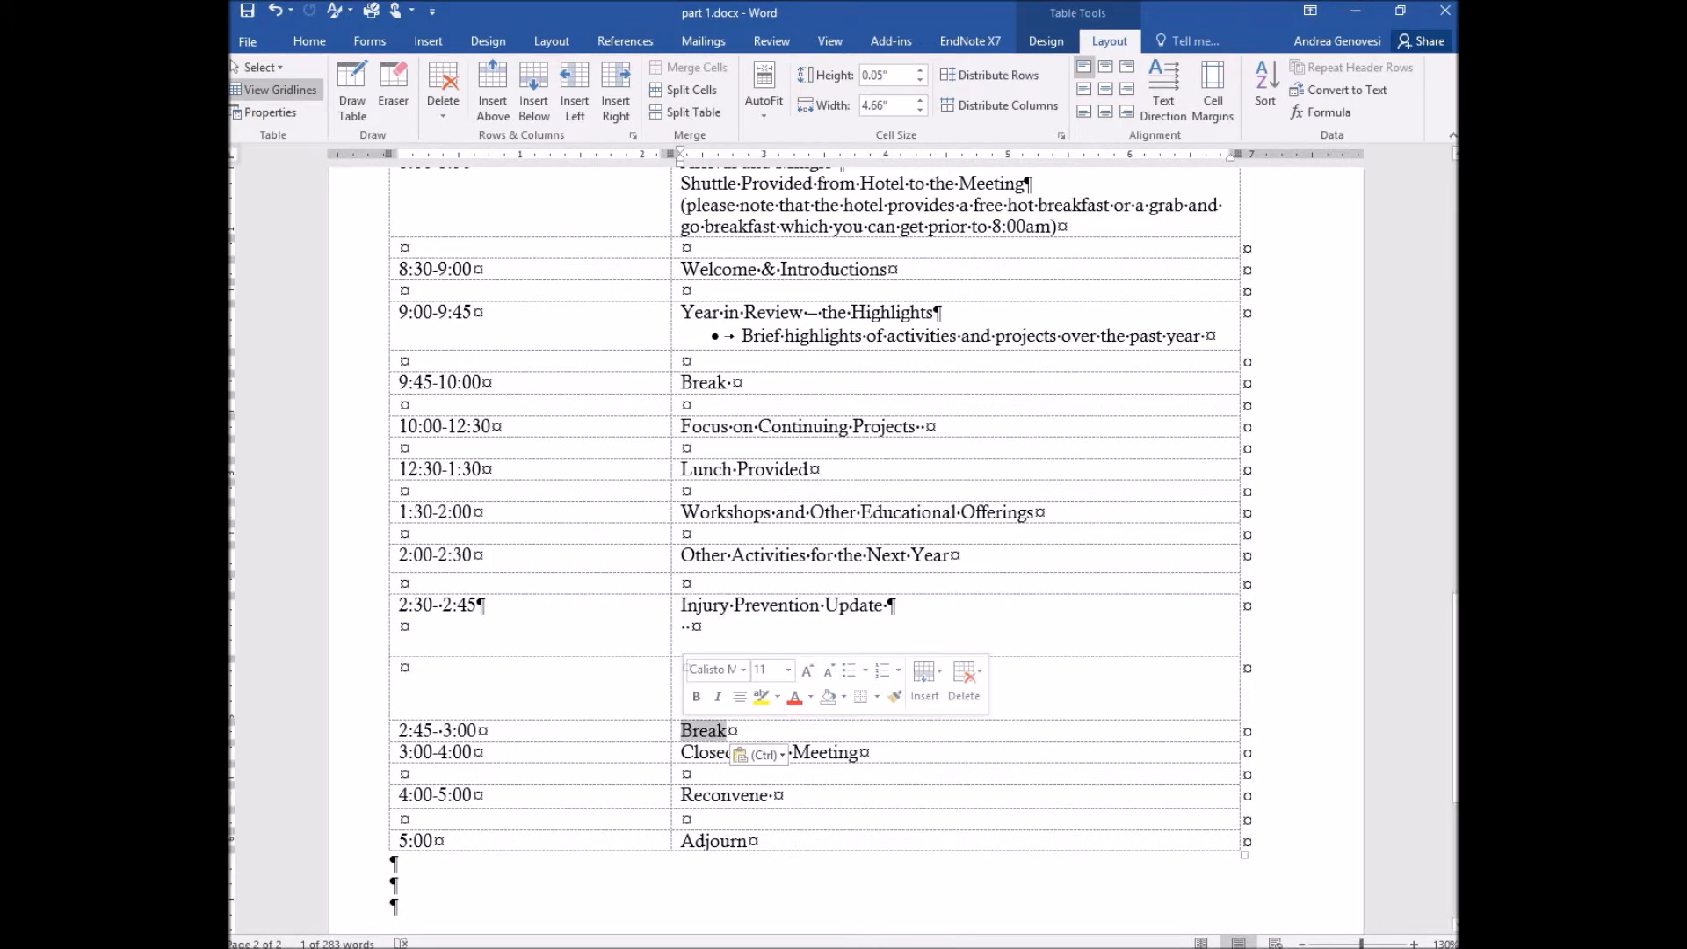
Step: Clear the leftover spaces and blank lines in the 2:30-2:45 row, and shrink it and the empty row below to fit
{"action": "left_click", "coordinate": [692, 627]}
{"action": "key", "text": "BackSpace"}
{"action": "key", "text": "BackSpace"}
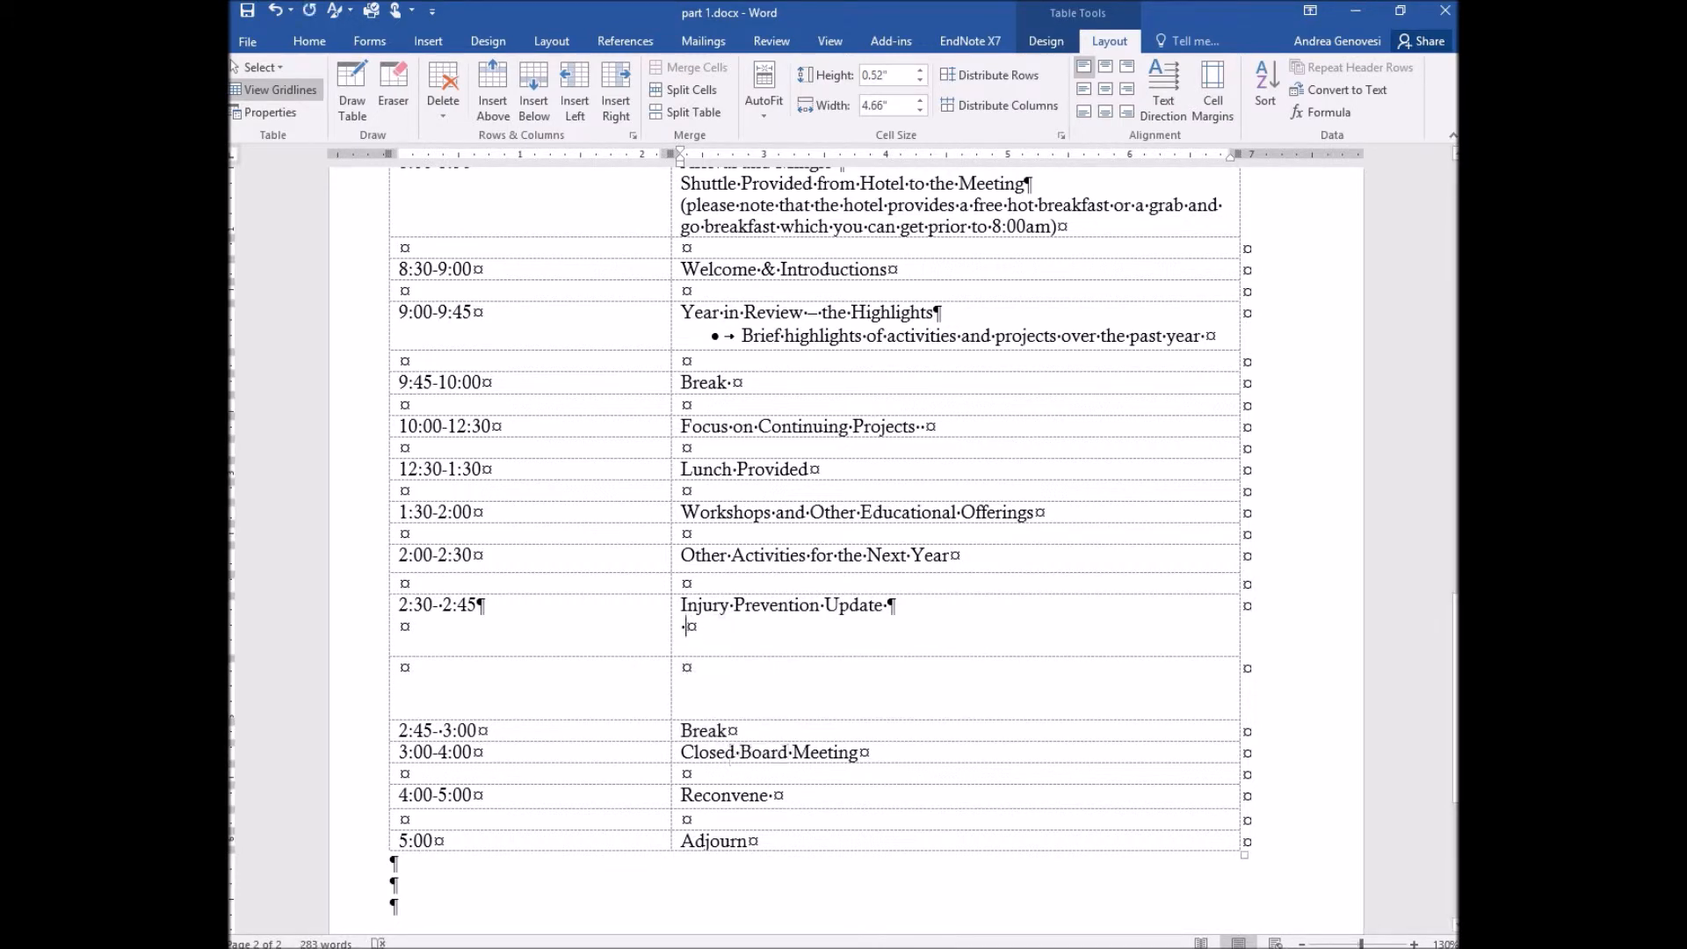
{"action": "key", "text": "BackSpace"}
{"action": "left_click", "coordinate": [404, 626]}
{"action": "key", "text": "BackSpace"}
{"action": "left_click_drag", "start_coordinate": [615, 646], "coordinate": [615, 620]}
{"action": "left_click", "coordinate": [479, 606]}
{"action": "left_click_drag", "start_coordinate": [615, 681], "coordinate": [615, 635]}
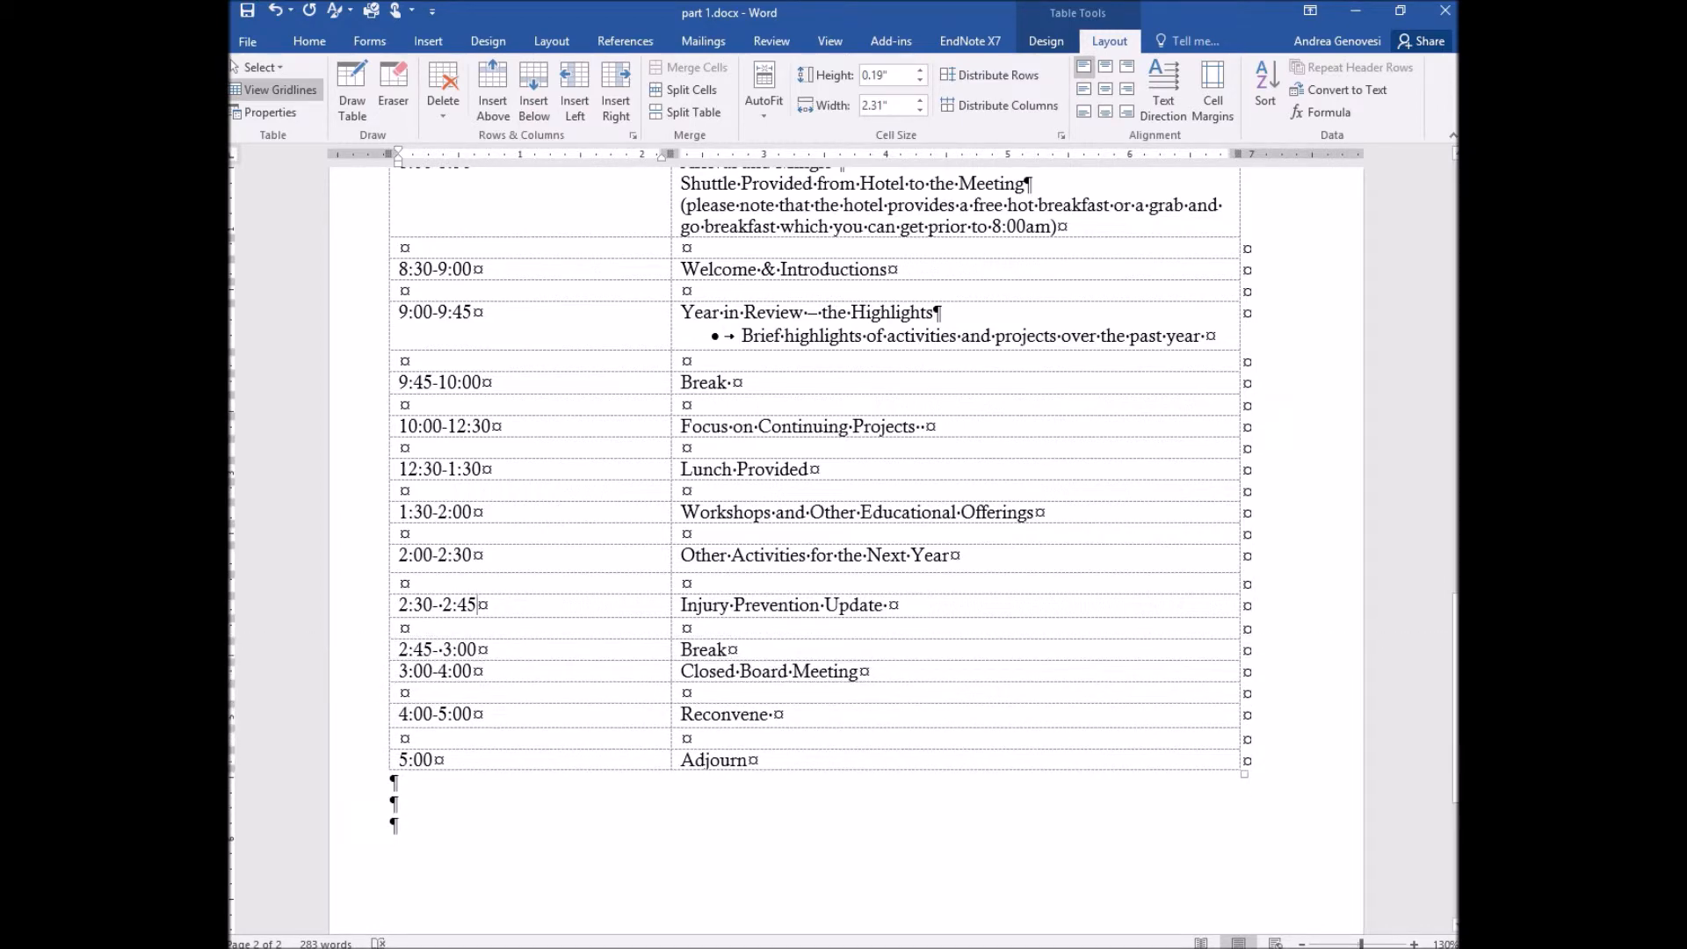
Step: Insert an empty row above the 3:00-4:00 Closed Board Meeting row to separate it from Break
{"action": "left_click_drag", "start_coordinate": [400, 672], "coordinate": [859, 672]}
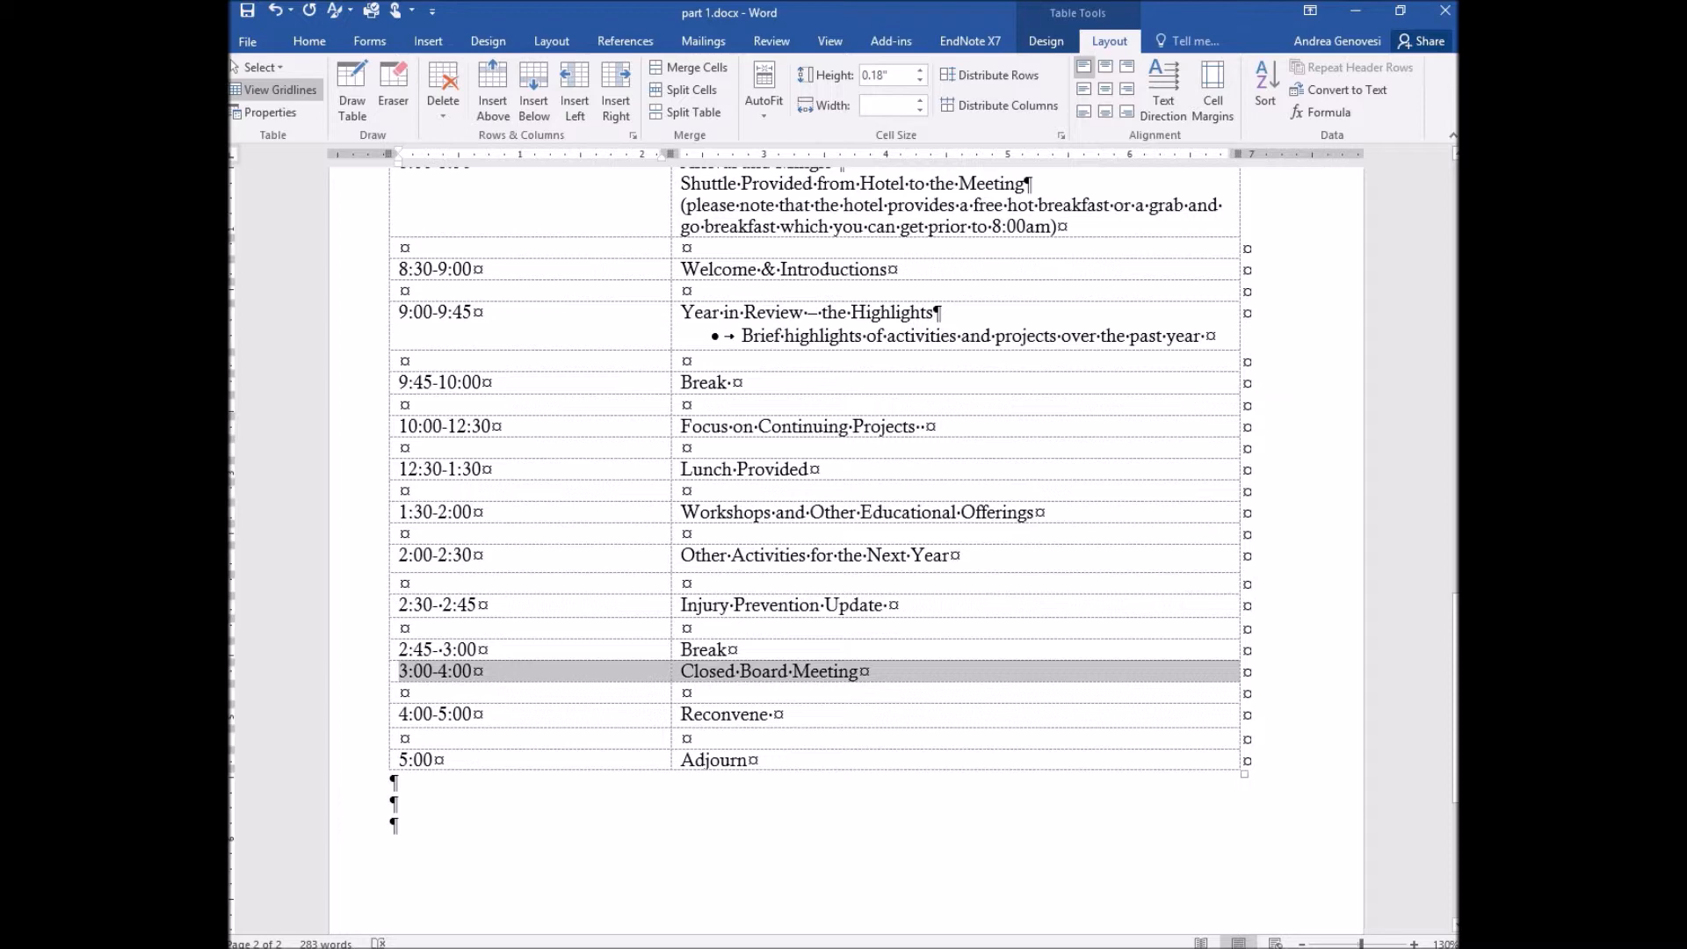
{"action": "right_click", "coordinate": [729, 675]}
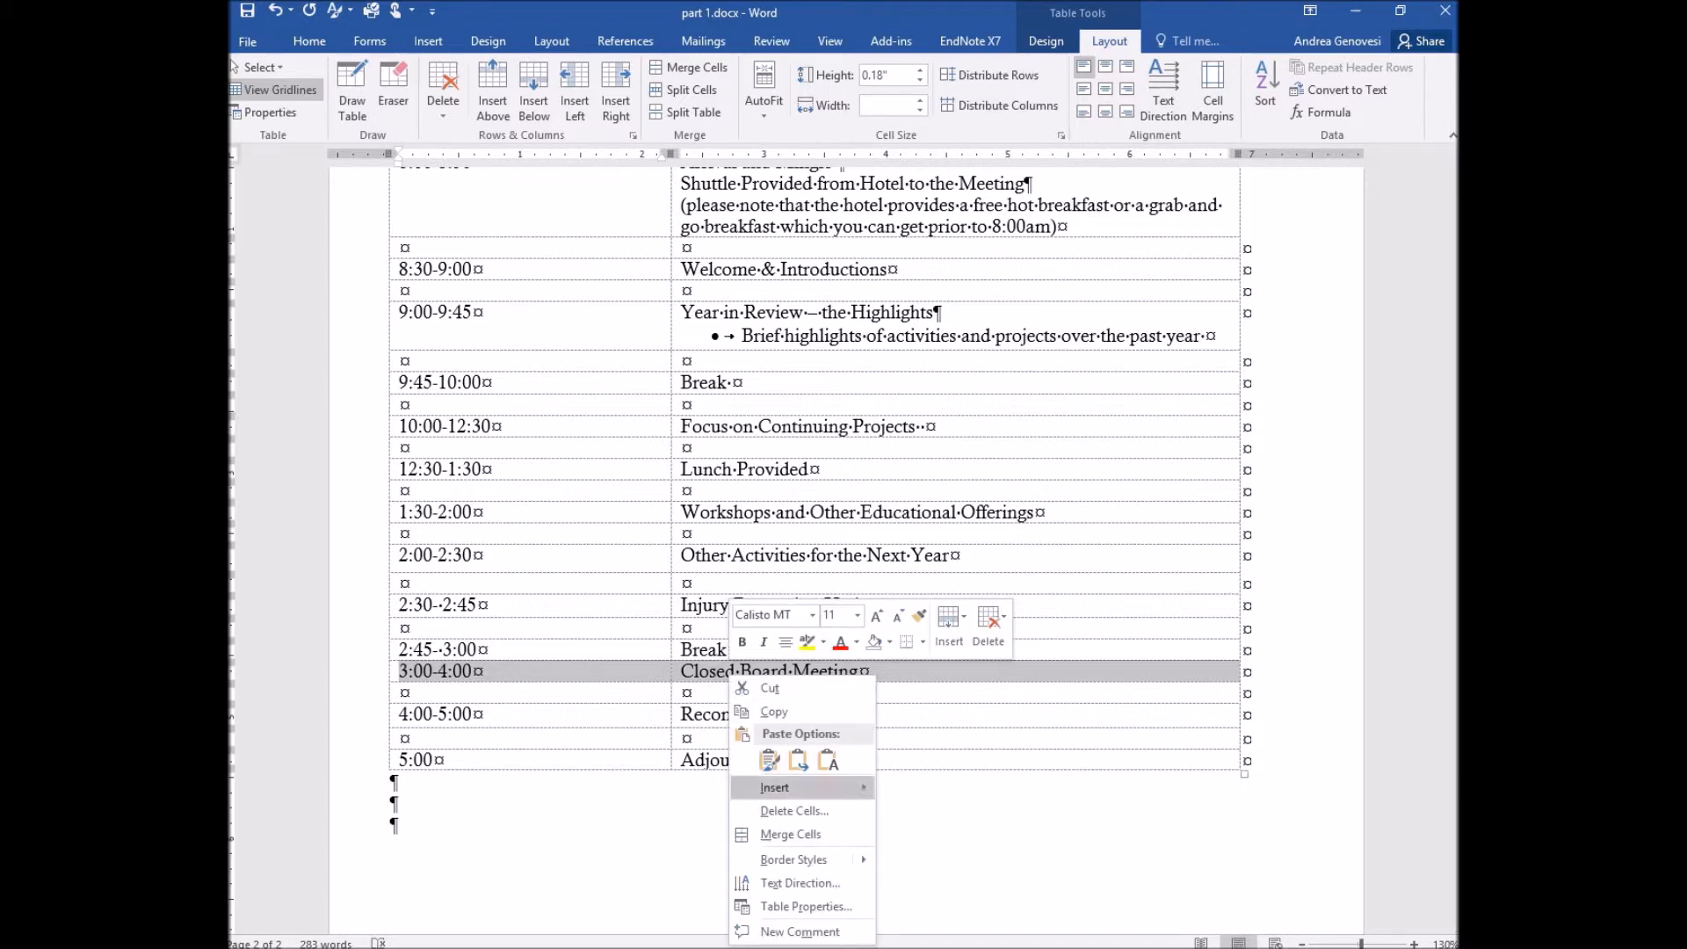
{"action": "mouse_move", "coordinate": [791, 787]}
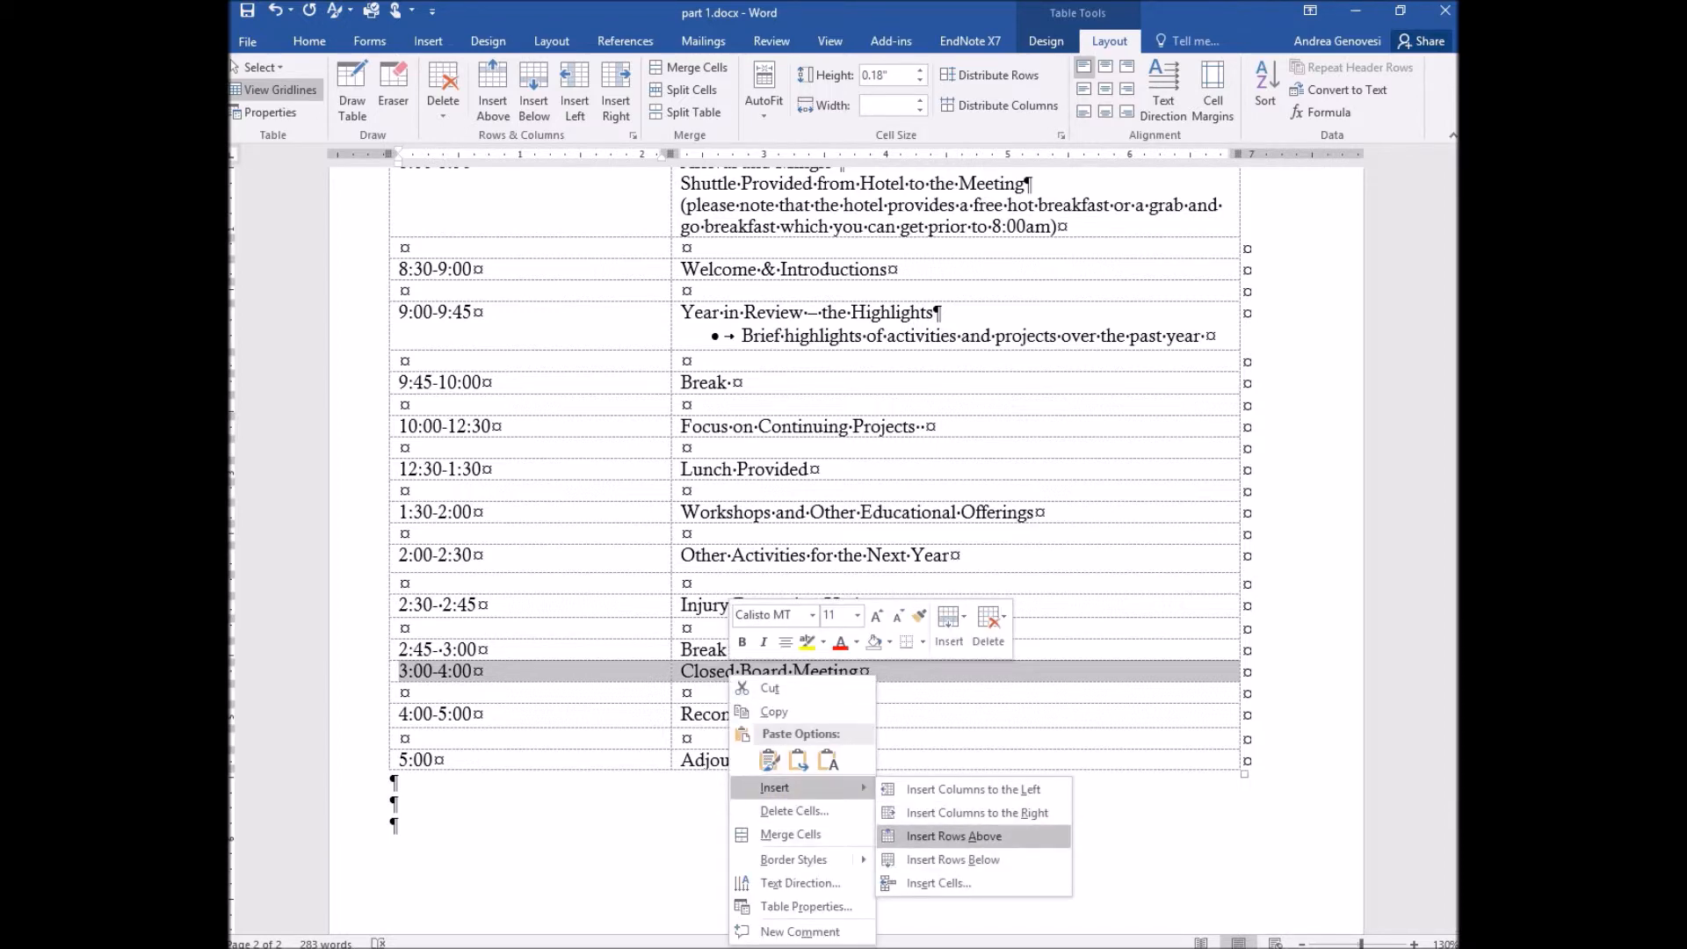
{"action": "left_click", "coordinate": [954, 835]}
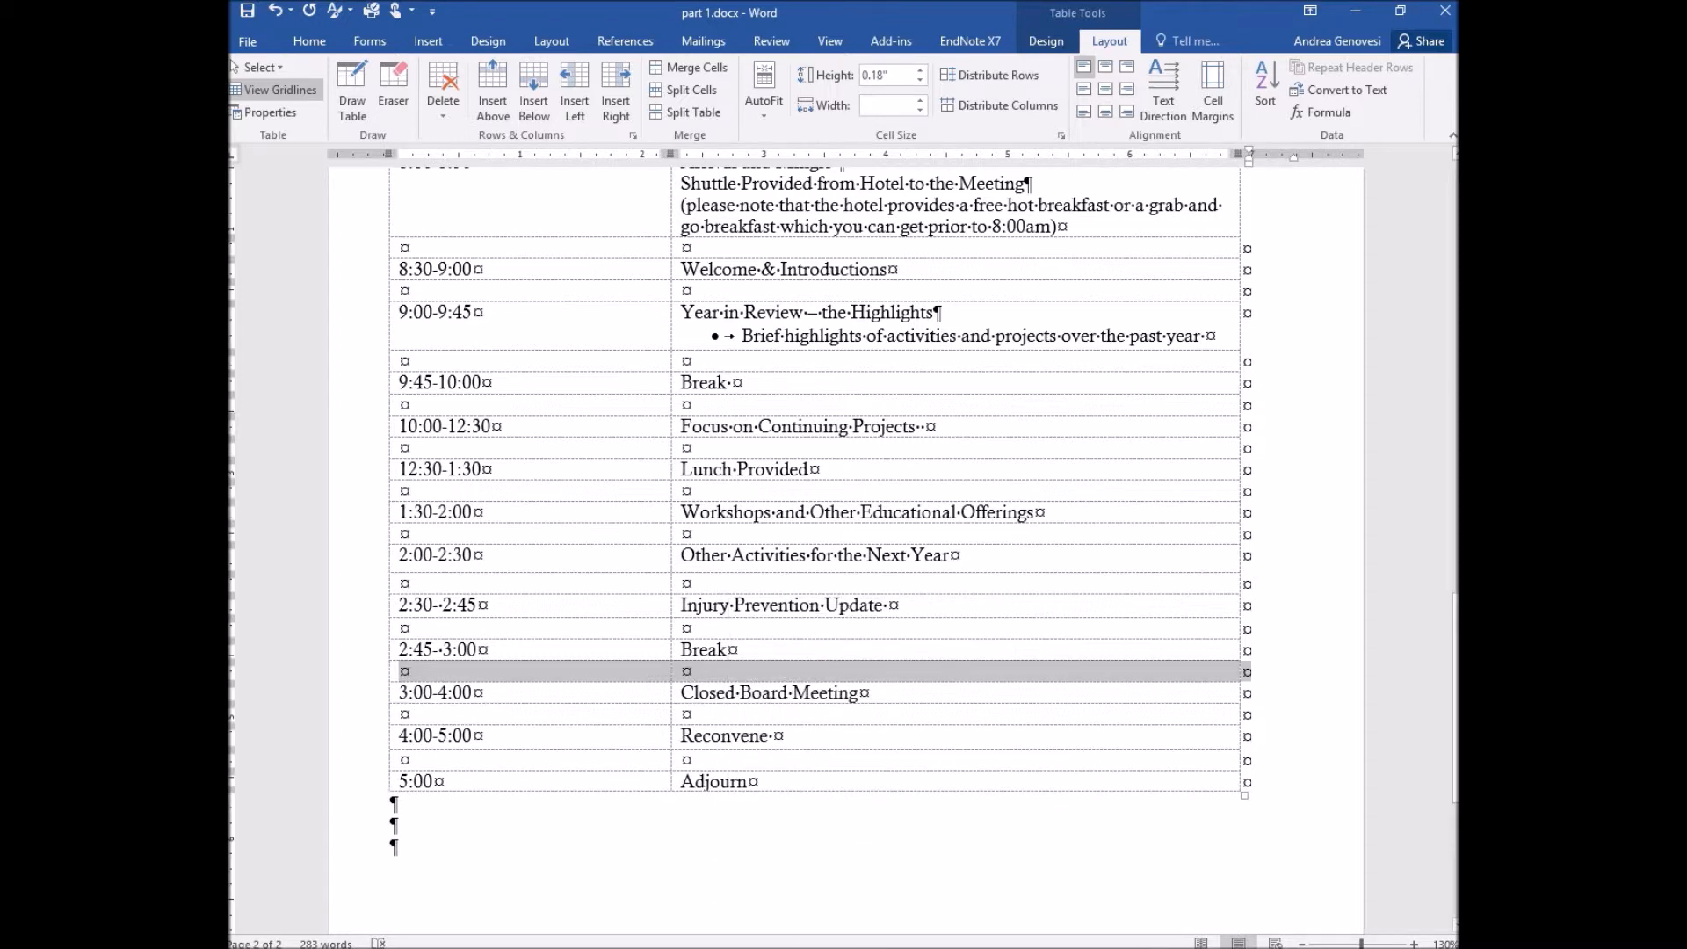
{"action": "left_click", "coordinate": [687, 760]}
Step: Narrow the table's time column to about 1.06" so the agenda items sit closer to their times
{"action": "scroll", "coordinate": [845, 551], "scroll_direction": "up", "scroll_amount": 4}
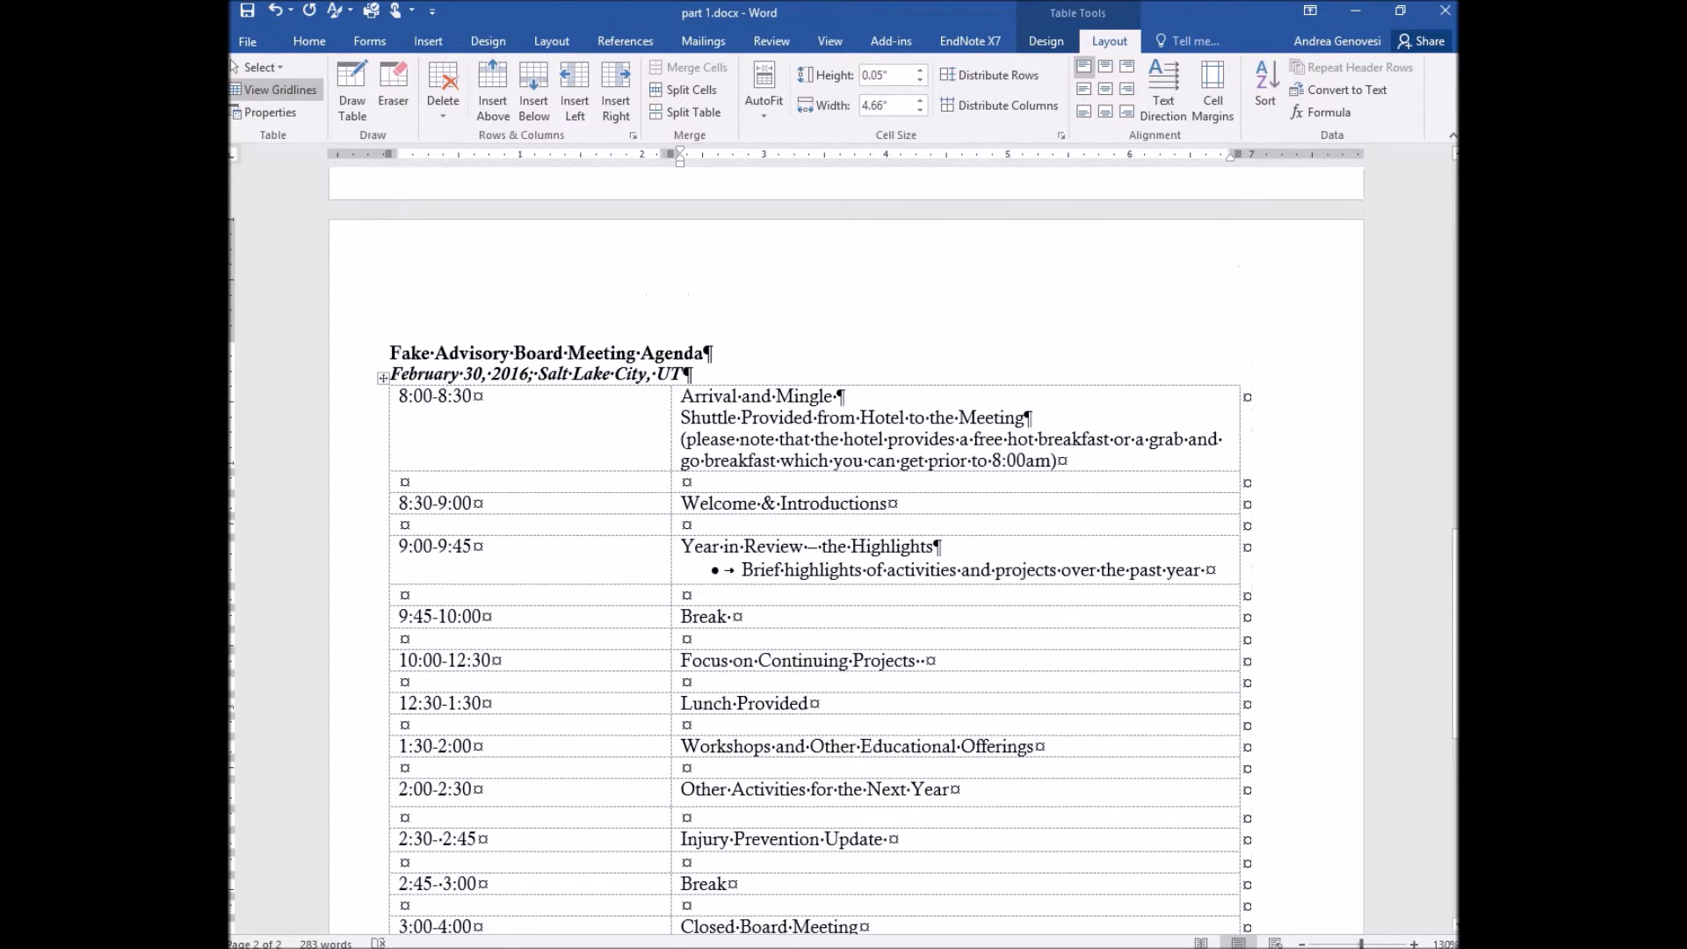
{"action": "scroll", "coordinate": [817, 545], "scroll_direction": "down", "scroll_amount": 5}
{"action": "scroll", "coordinate": [817, 544], "scroll_direction": "up", "scroll_amount": 3}
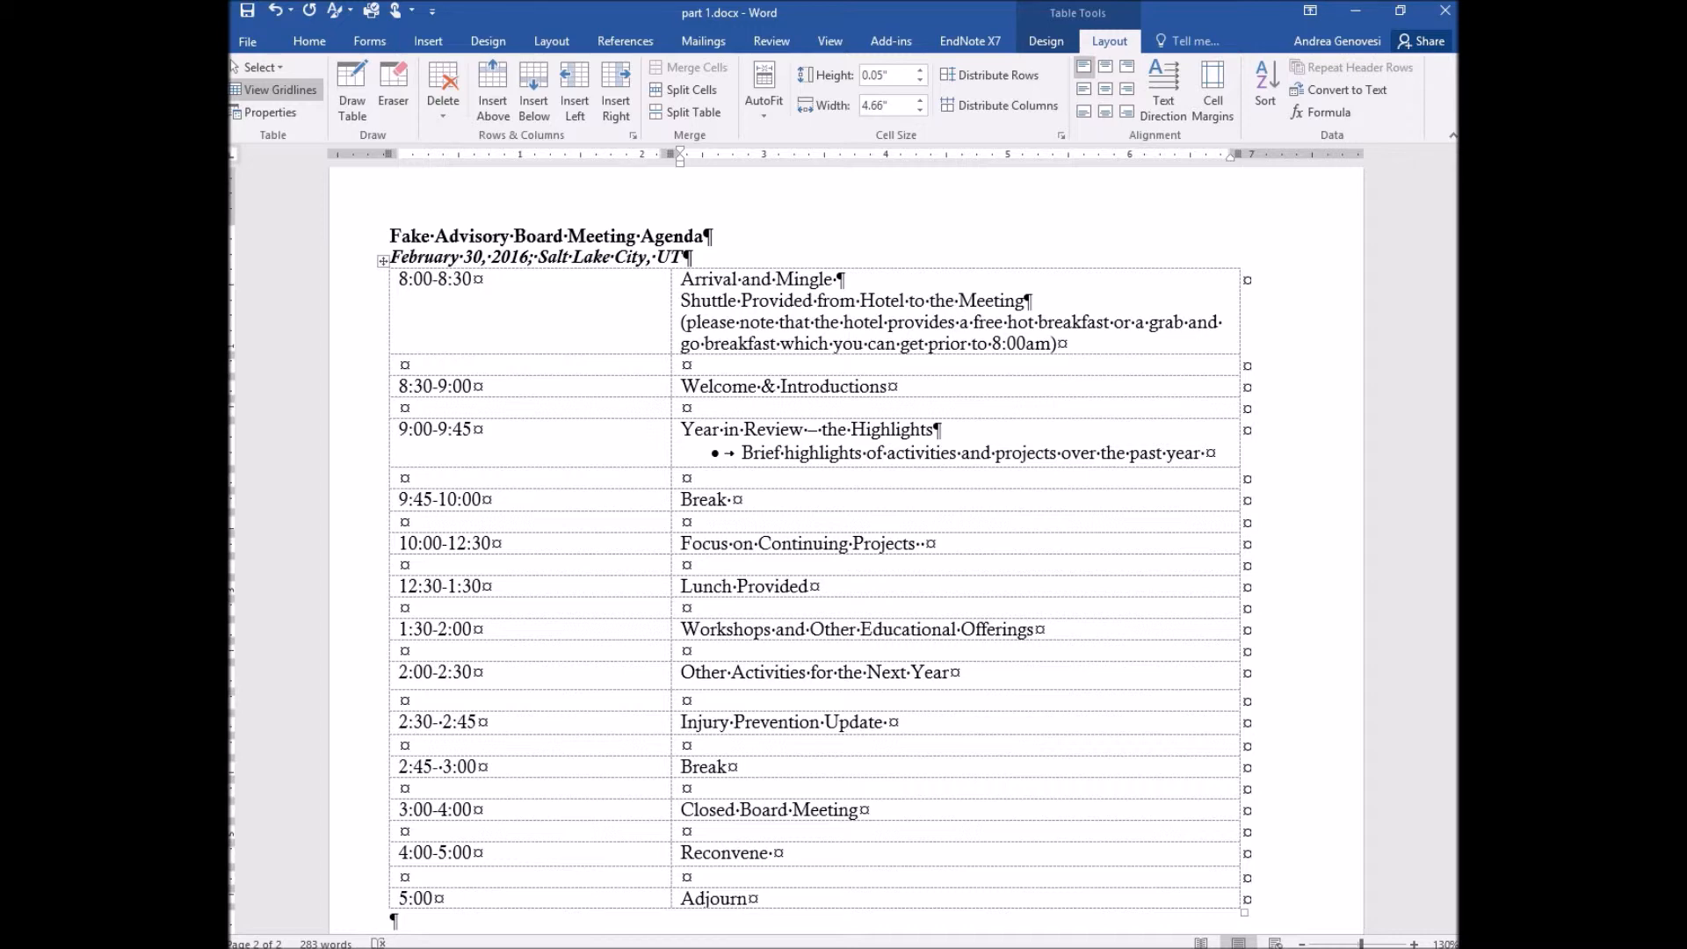
{"action": "left_click_drag", "start_coordinate": [676, 876], "coordinate": [522, 876]}
{"action": "scroll", "coordinate": [815, 544], "scroll_direction": "down", "scroll_amount": 3}
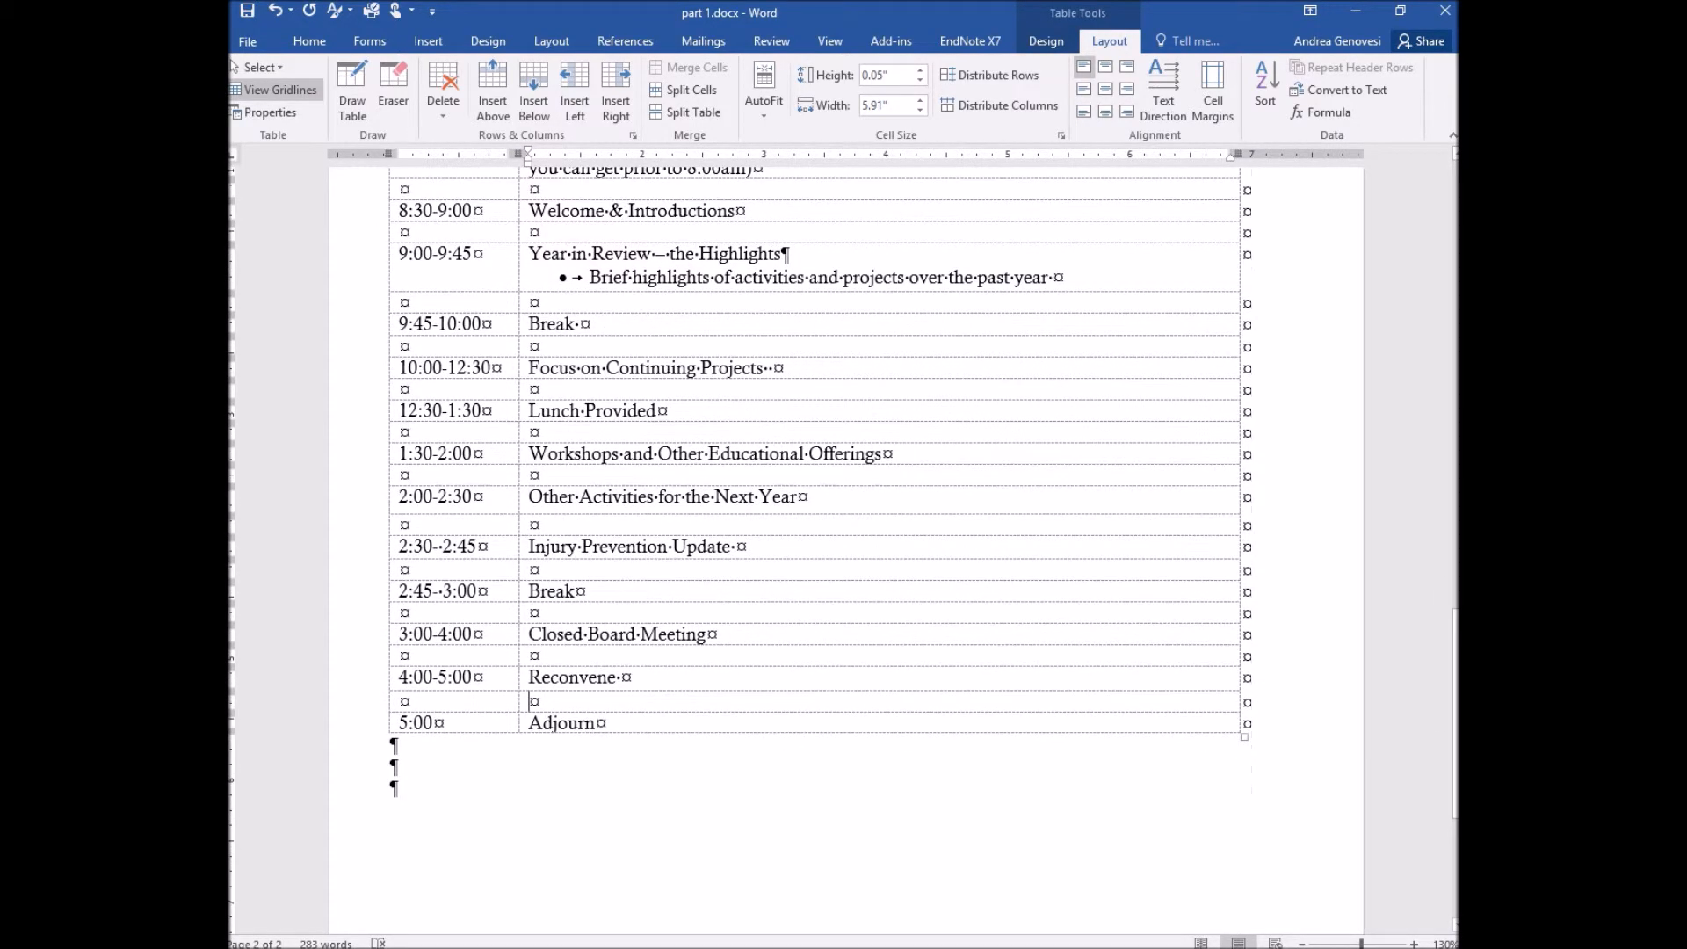
{"action": "scroll", "coordinate": [816, 545], "scroll_direction": "up", "scroll_amount": 1}
{"action": "scroll", "coordinate": [530, 876], "scroll_direction": "up", "scroll_amount": 1}
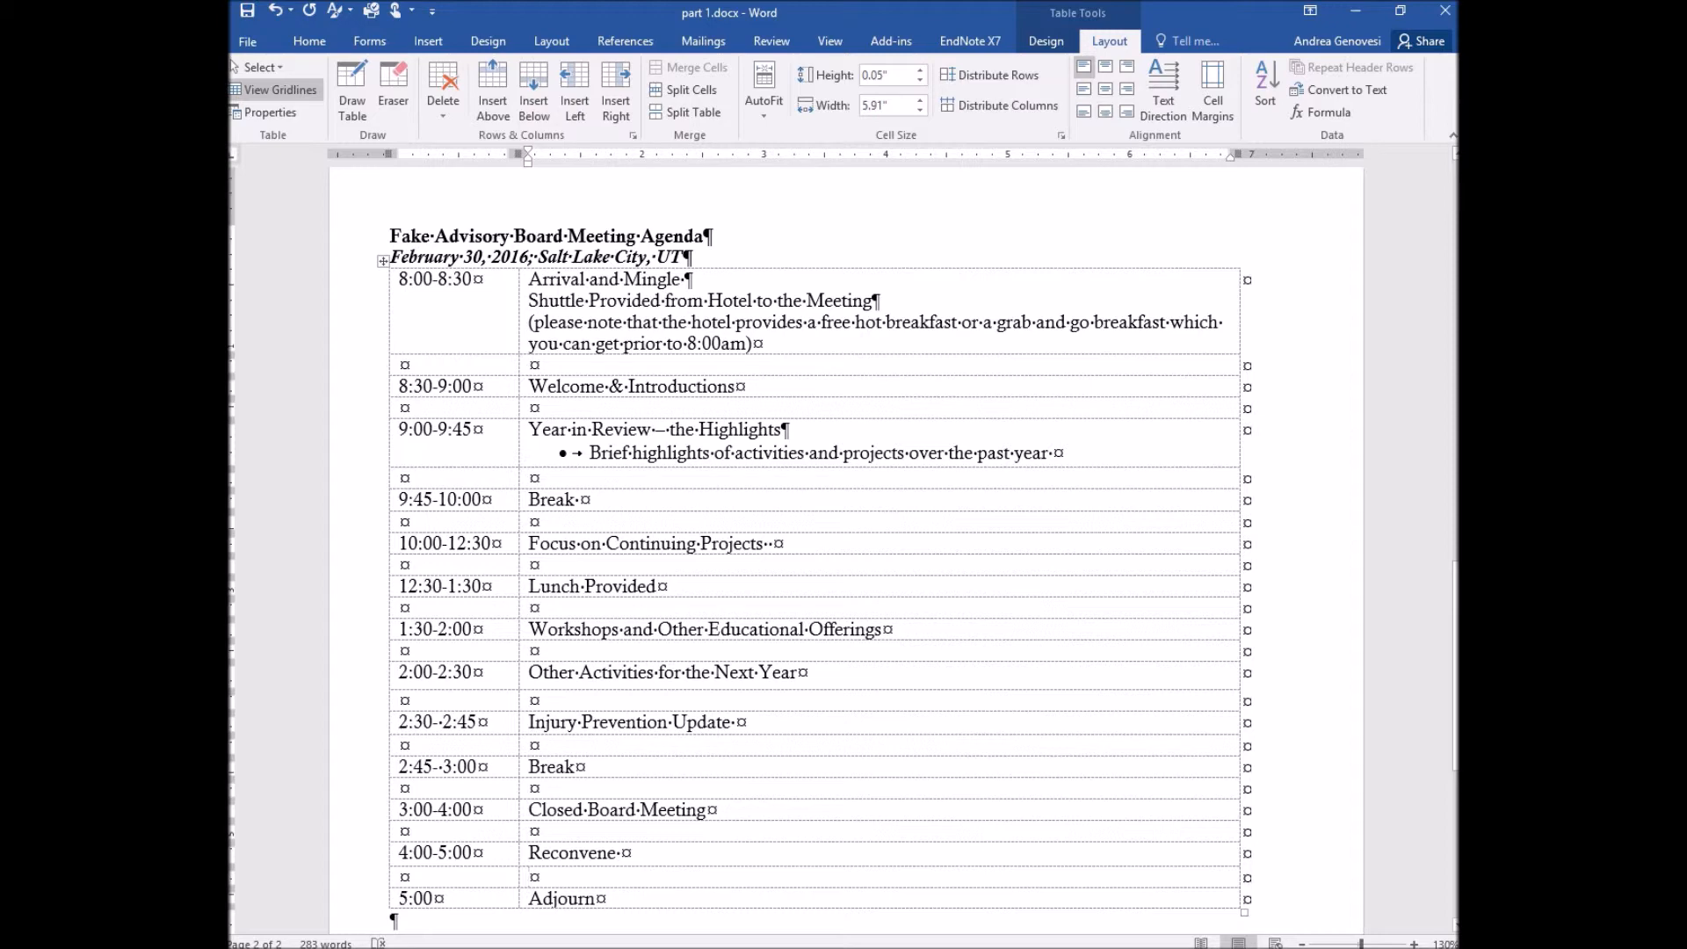
Step: Widen only the selected 8:30-9:00 cell to about 1.94", and undo the change
{"action": "left_click_drag", "start_coordinate": [398, 386], "coordinate": [471, 386]}
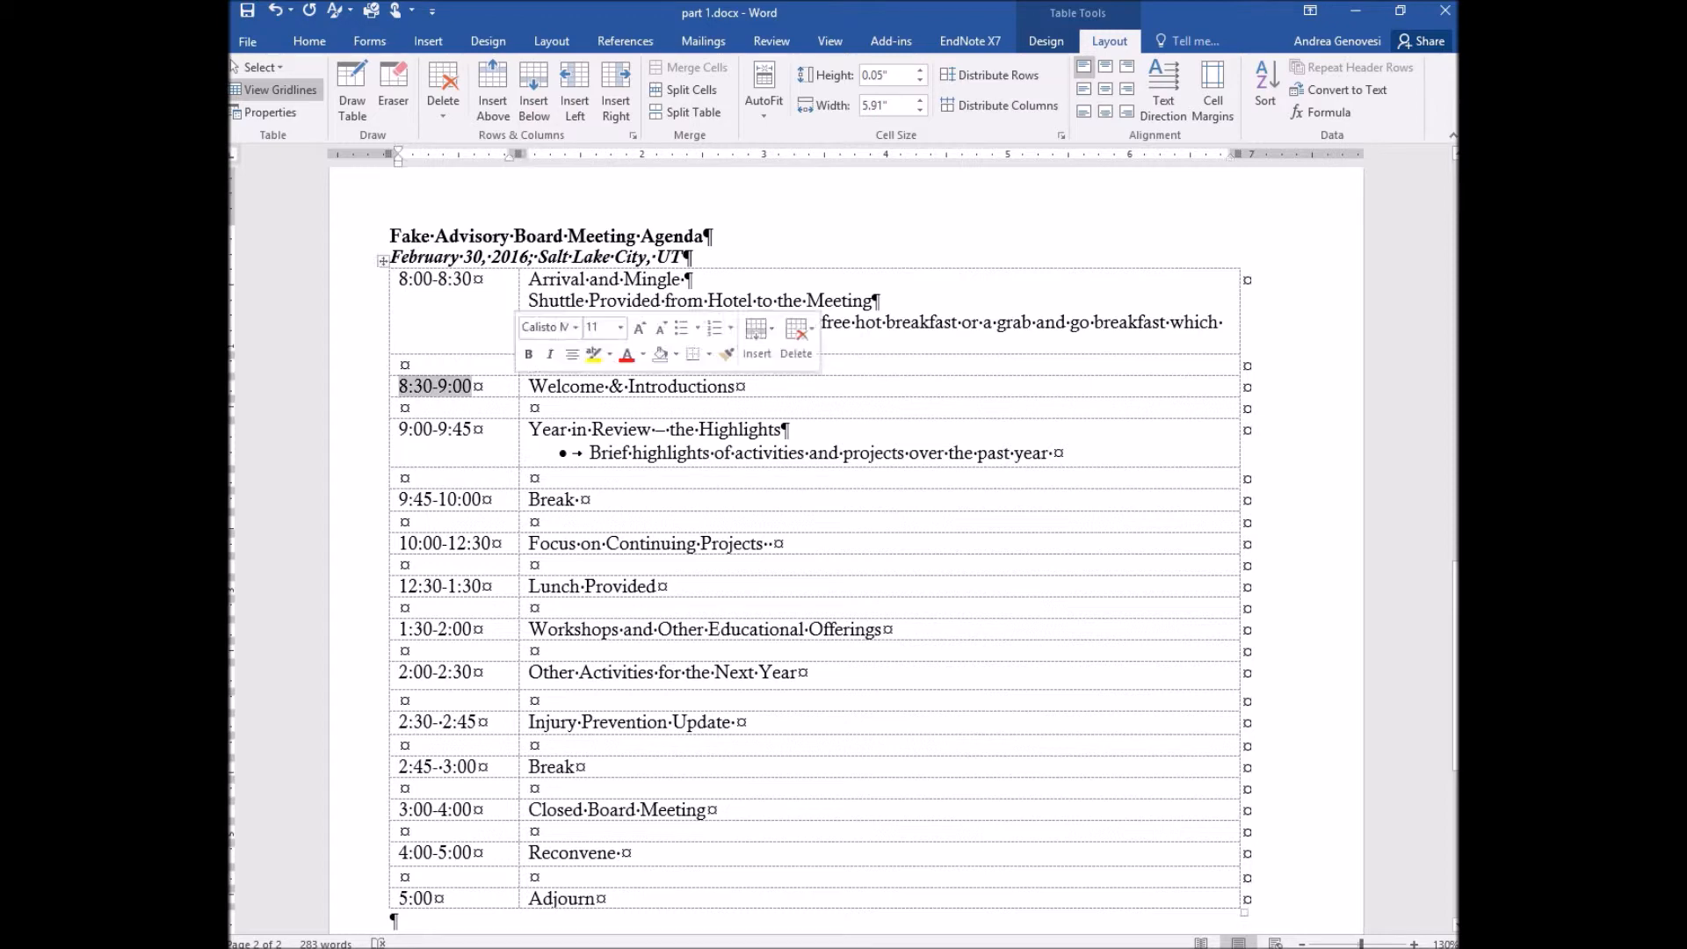
{"action": "left_click", "coordinate": [474, 386]}
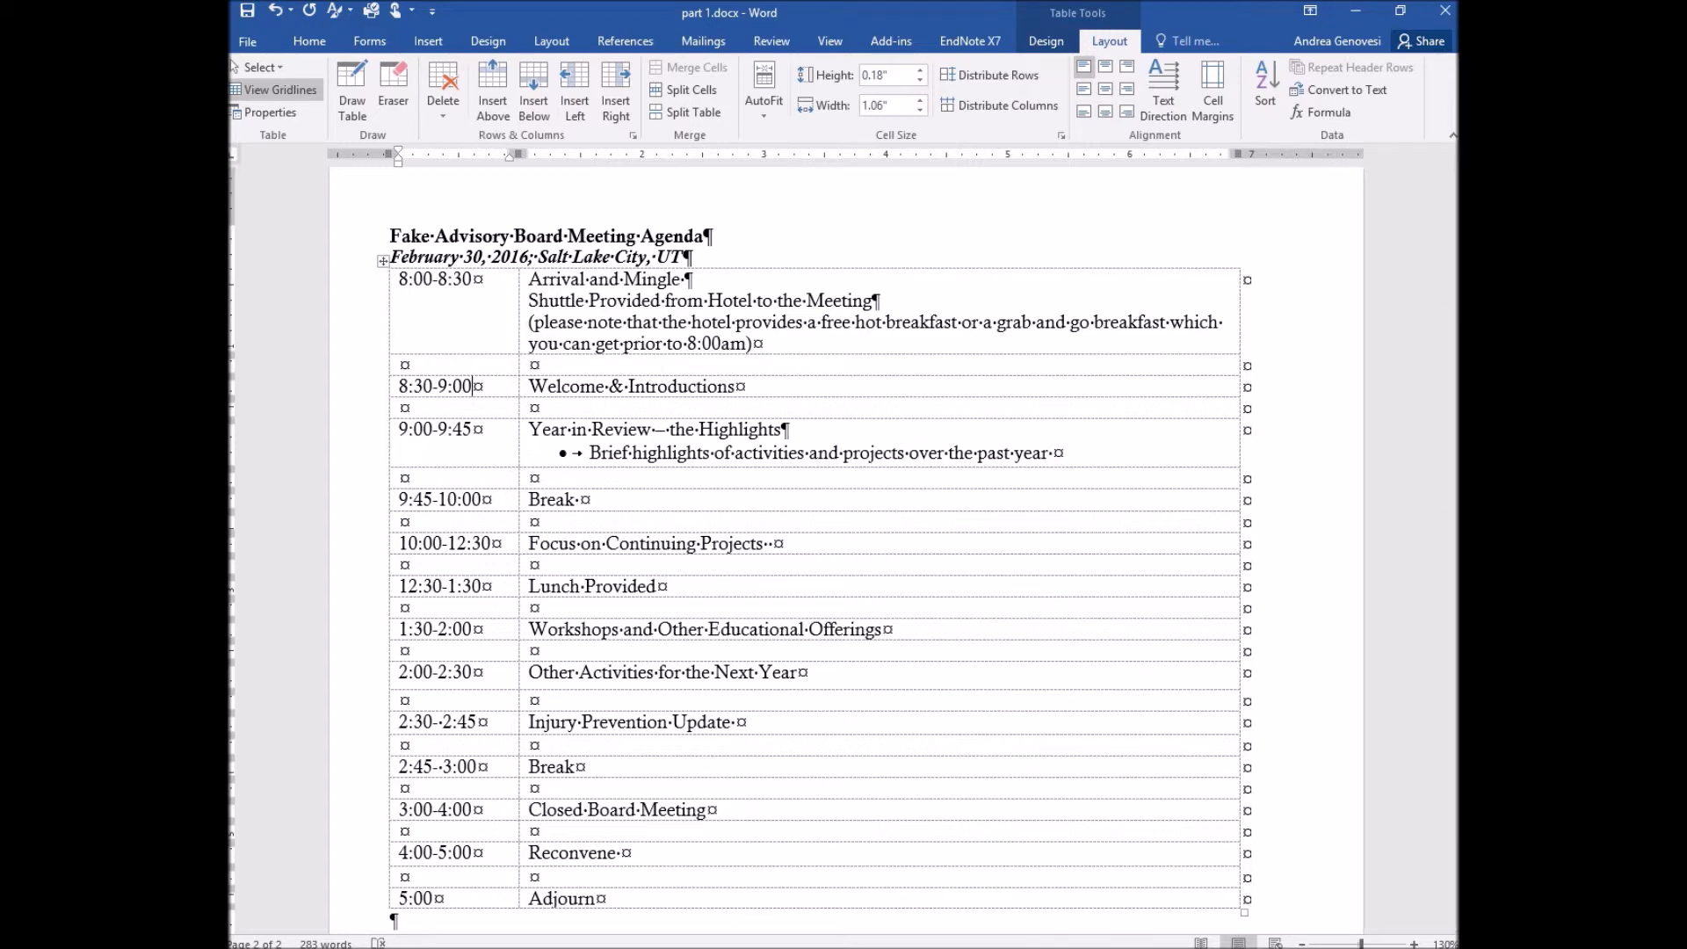
{"action": "triple_click", "coordinate": [473, 386]}
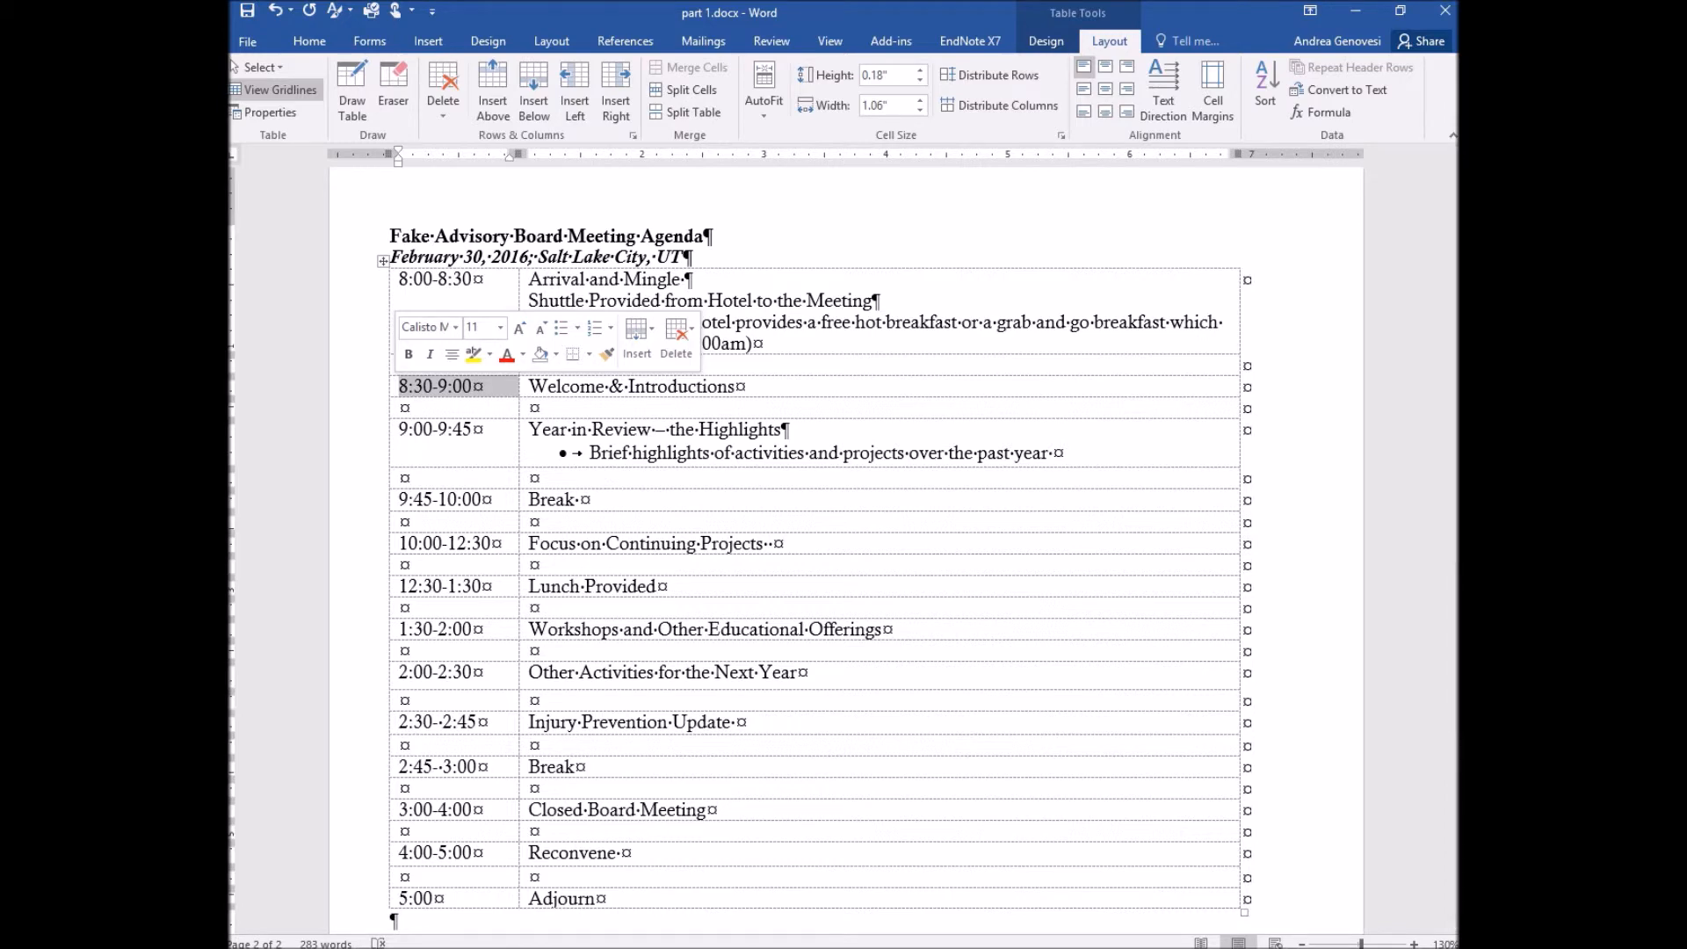
{"action": "left_click_drag", "start_coordinate": [519, 386], "coordinate": [624, 386]}
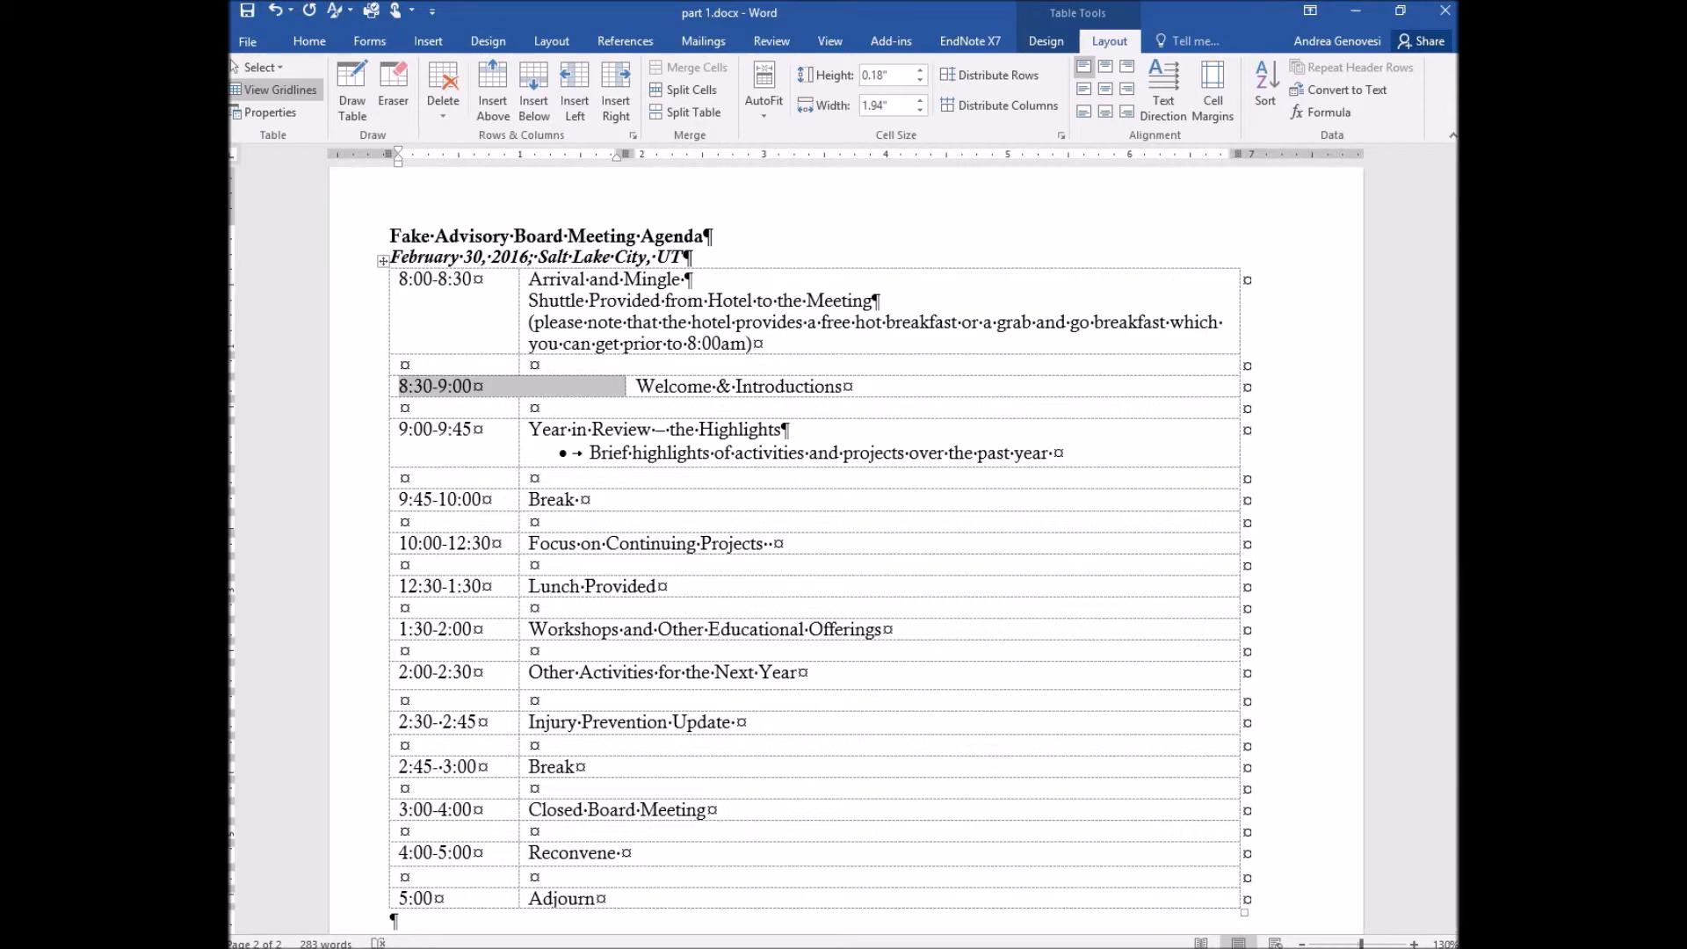
{"action": "key", "text": "ctrl+z"}
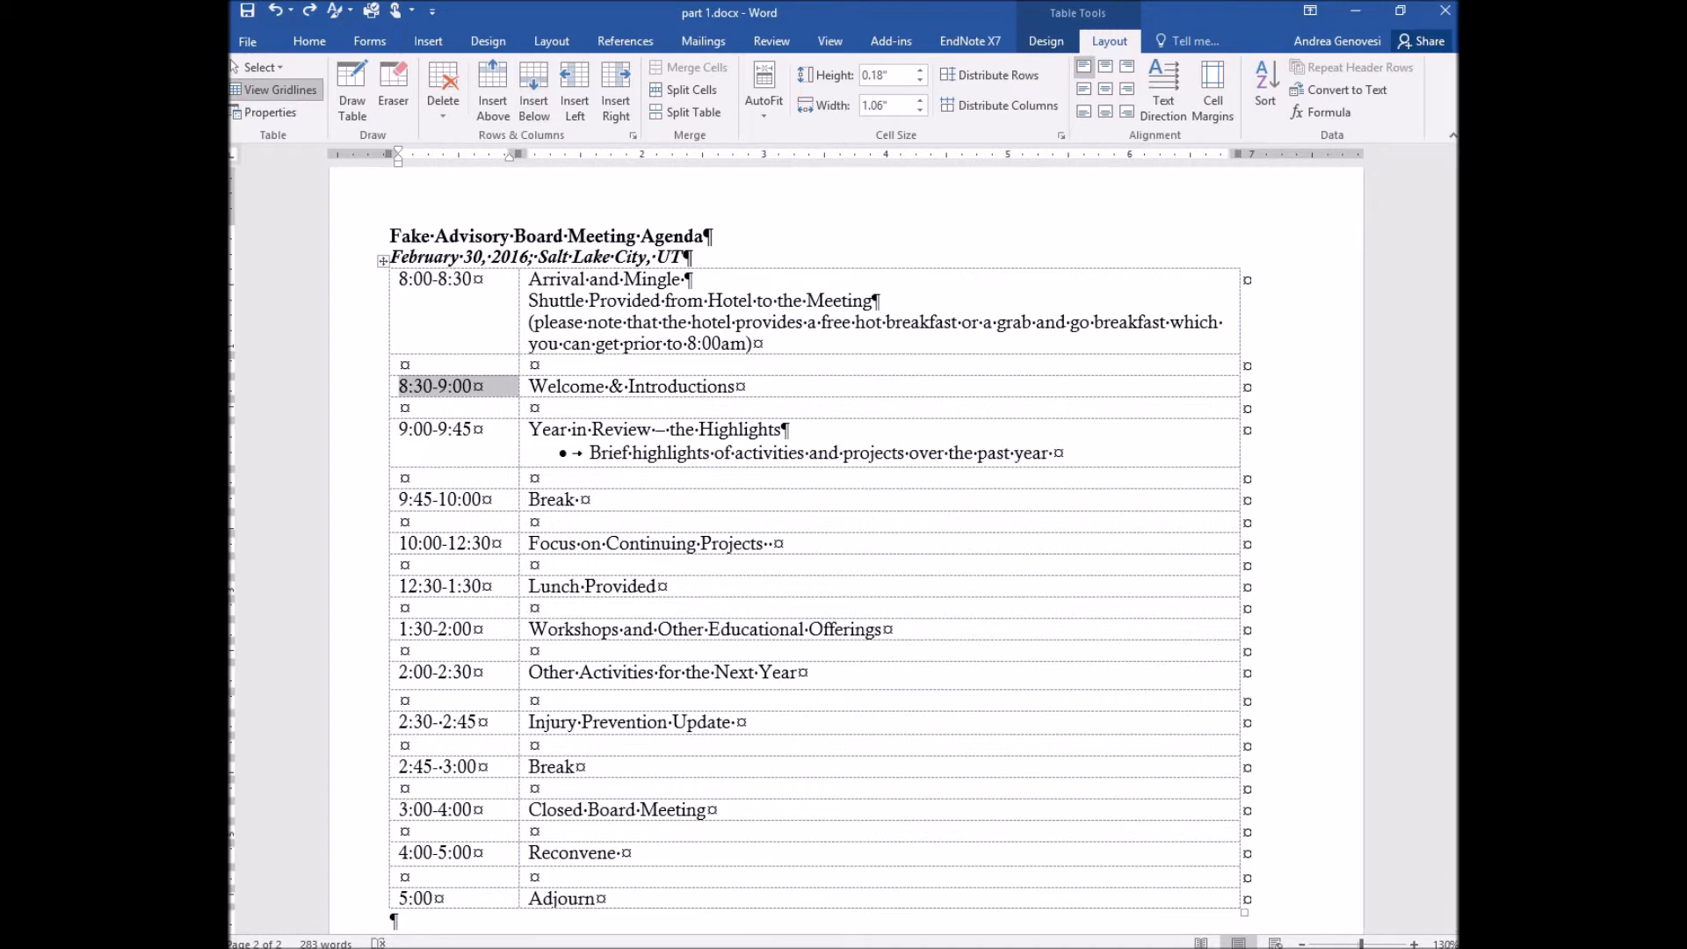
Step: Hide the table gridlines and formatting marks to review the agenda's layout, and display both again
{"action": "left_click", "coordinate": [275, 90]}
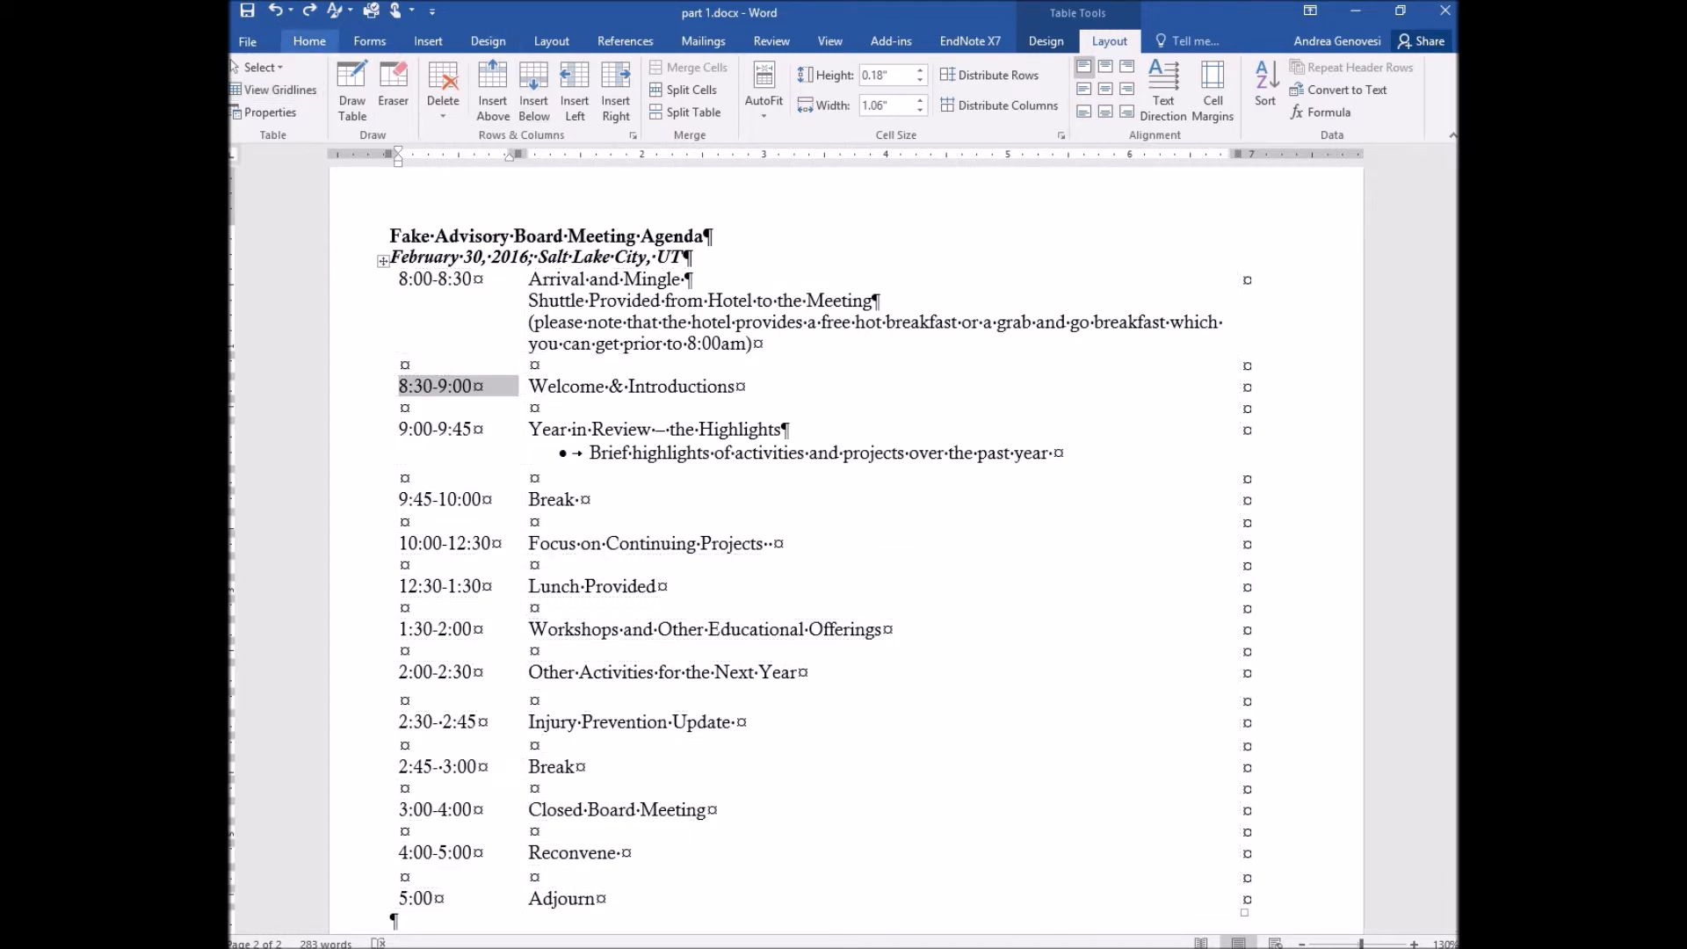
{"action": "left_click", "coordinate": [309, 40]}
{"action": "left_click", "coordinate": [833, 74]}
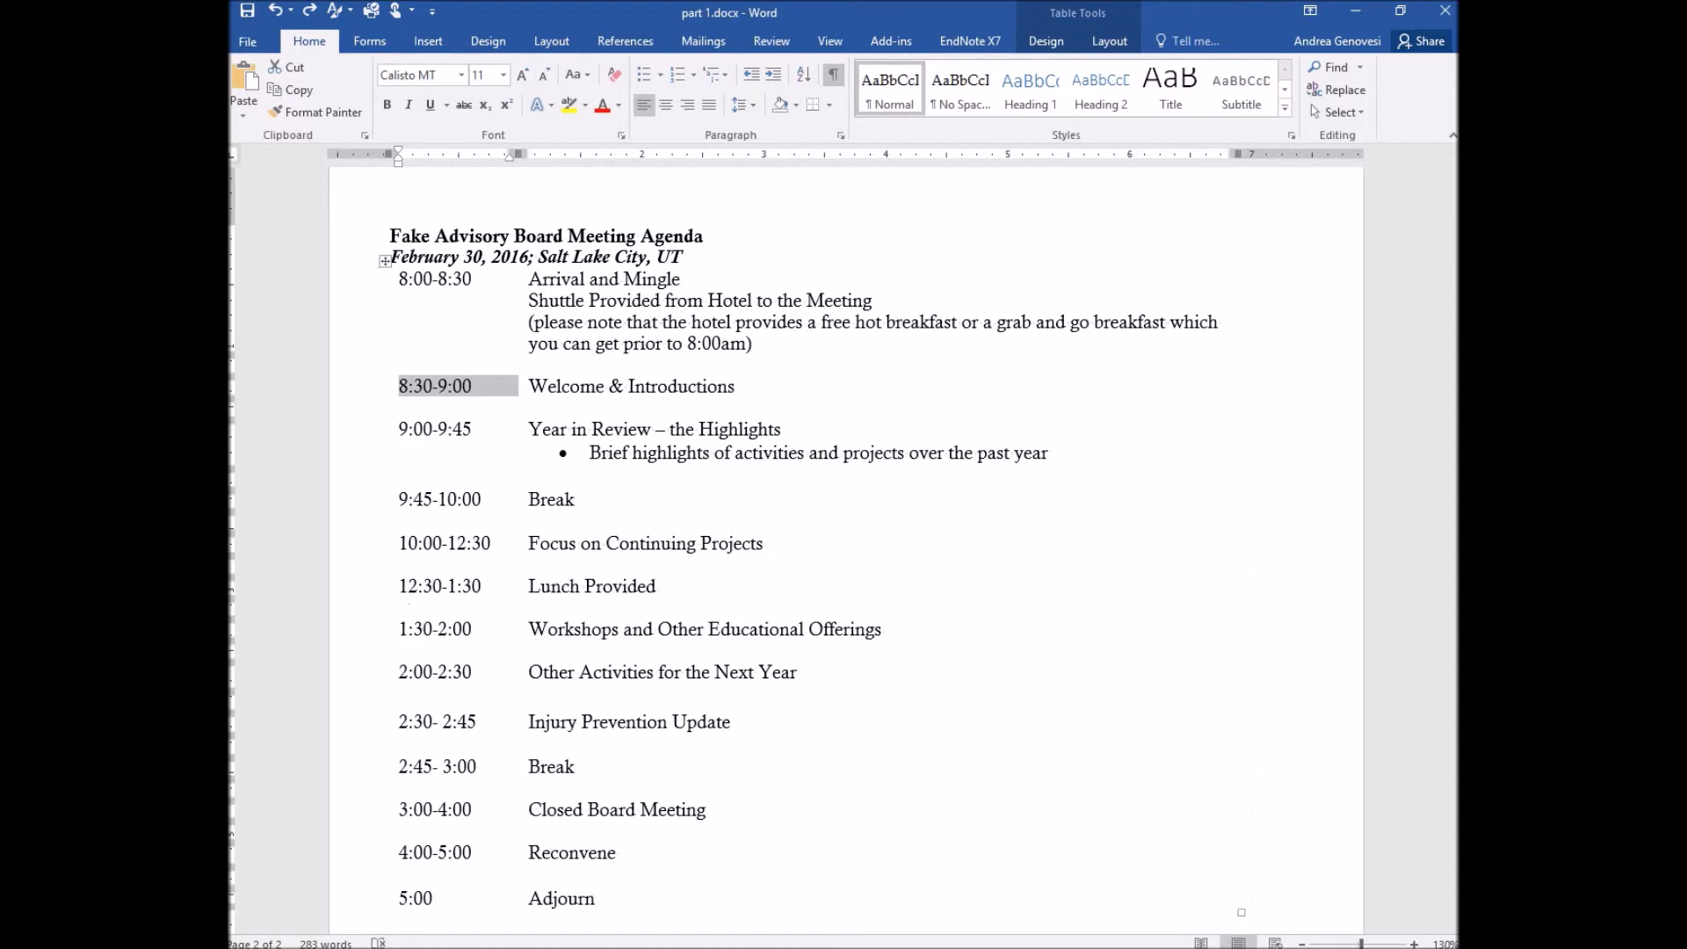
{"action": "left_click", "coordinate": [736, 385]}
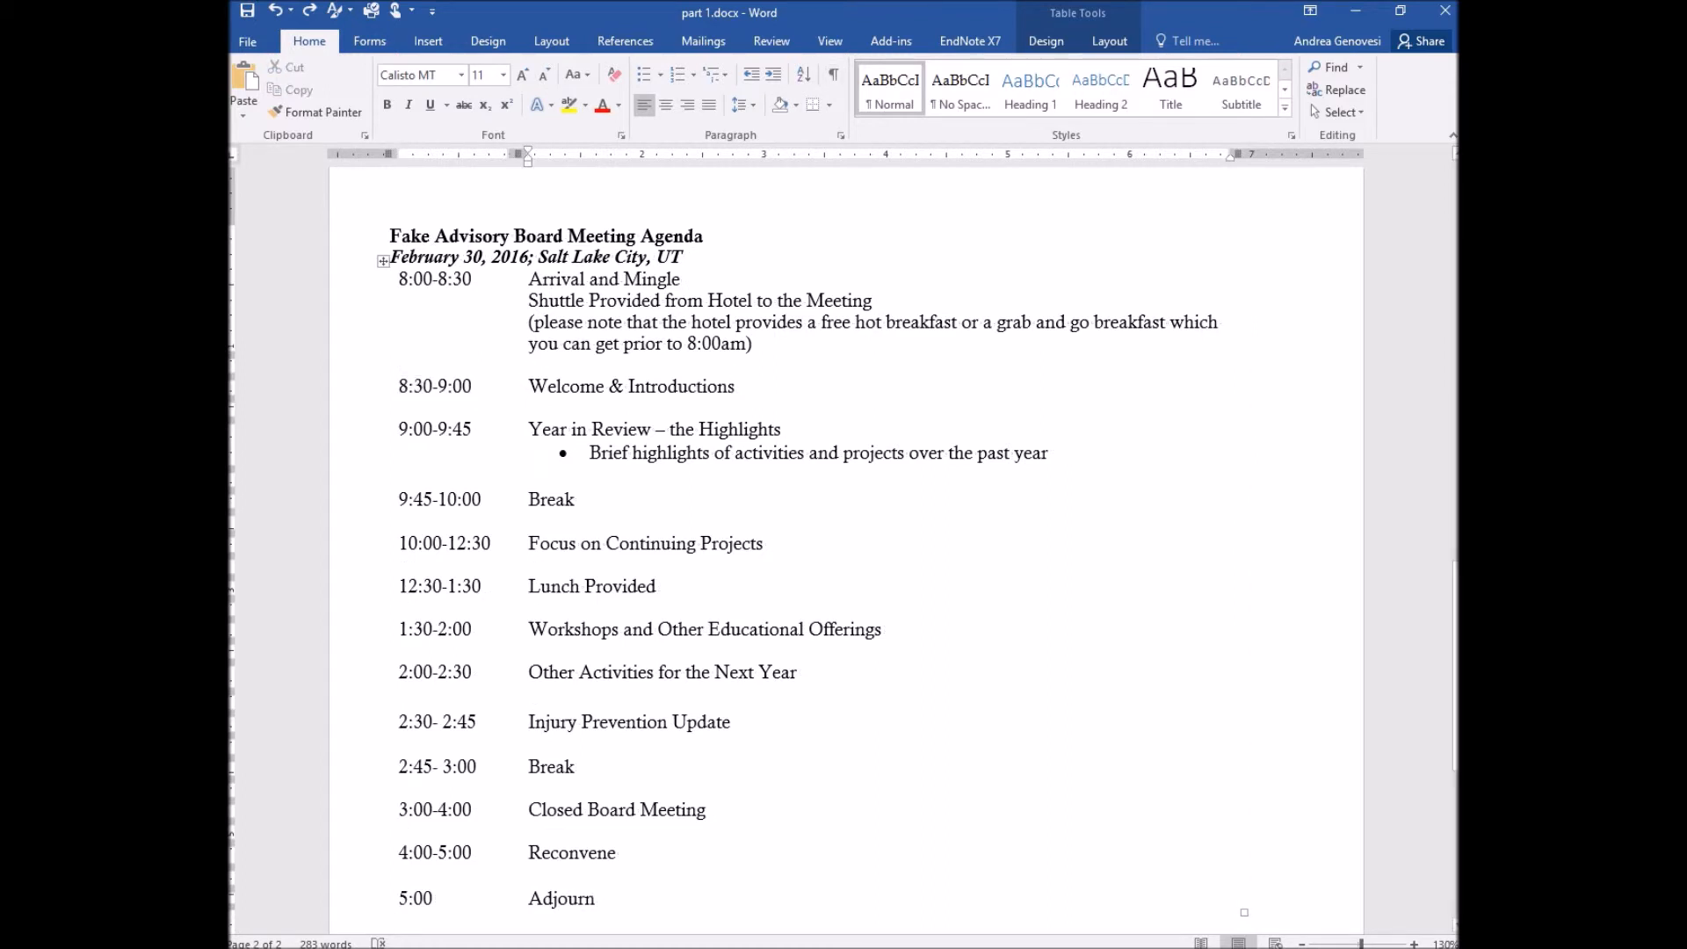
{"action": "scroll", "coordinate": [844, 527], "scroll_direction": "down", "scroll_amount": 5}
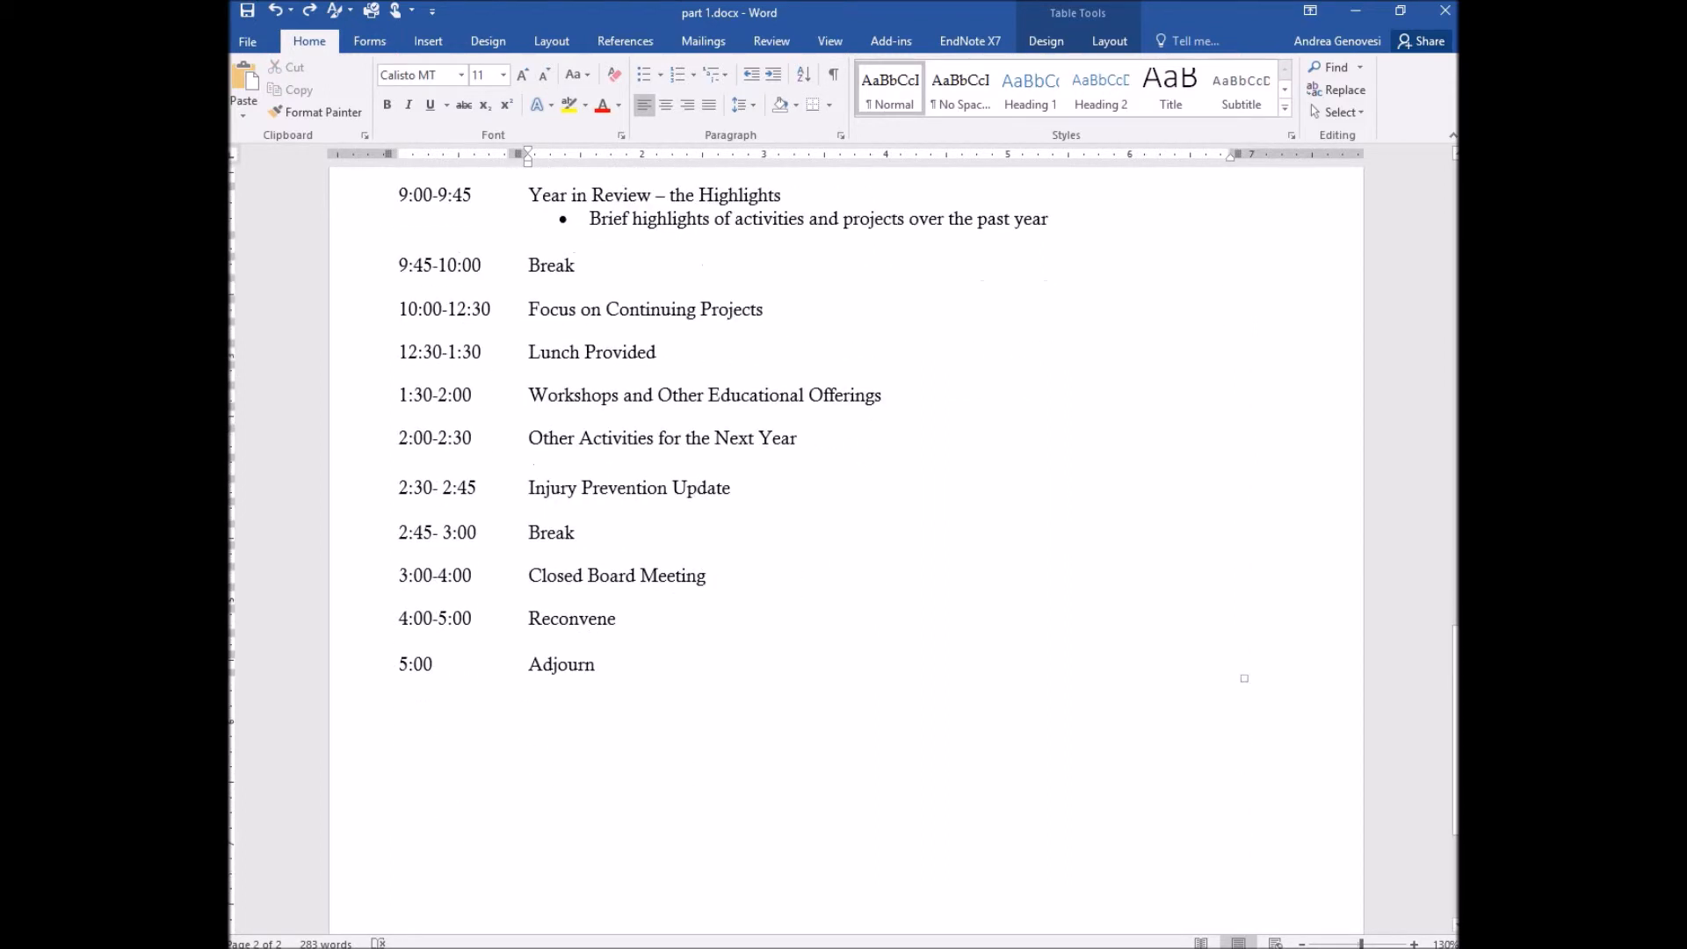
{"action": "scroll", "coordinate": [843, 527], "scroll_direction": "down", "scroll_amount": 1}
{"action": "scroll", "coordinate": [843, 527], "scroll_direction": "up", "scroll_amount": 5}
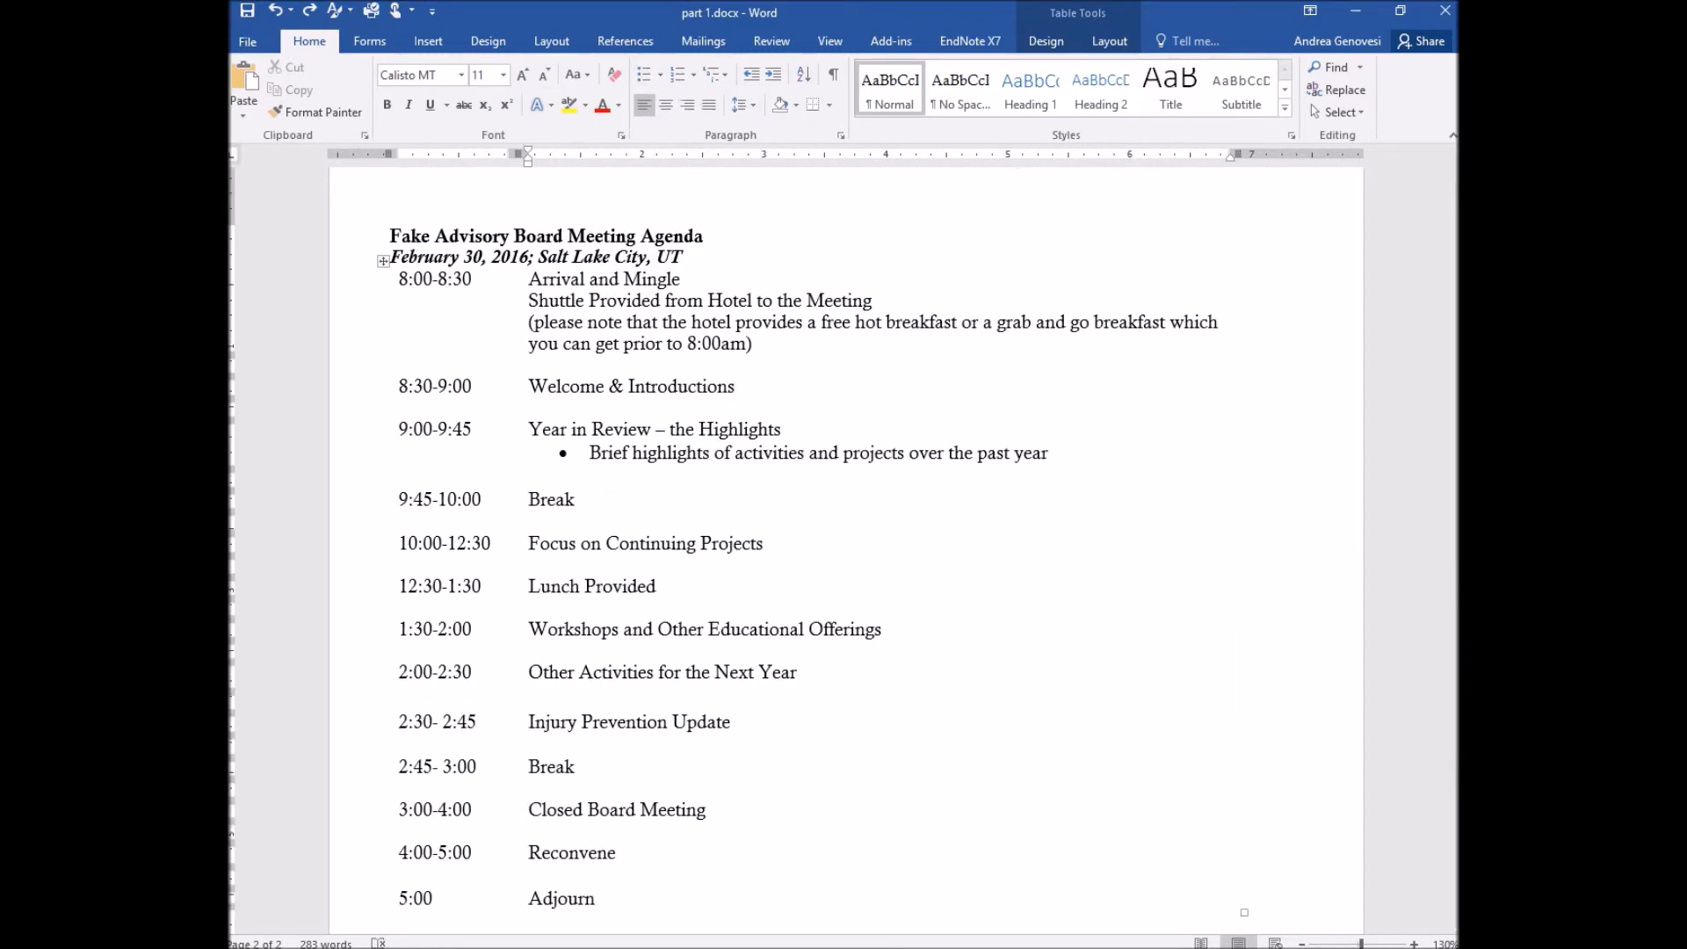
{"action": "left_click", "coordinate": [833, 75]}
{"action": "left_click", "coordinate": [1109, 41]}
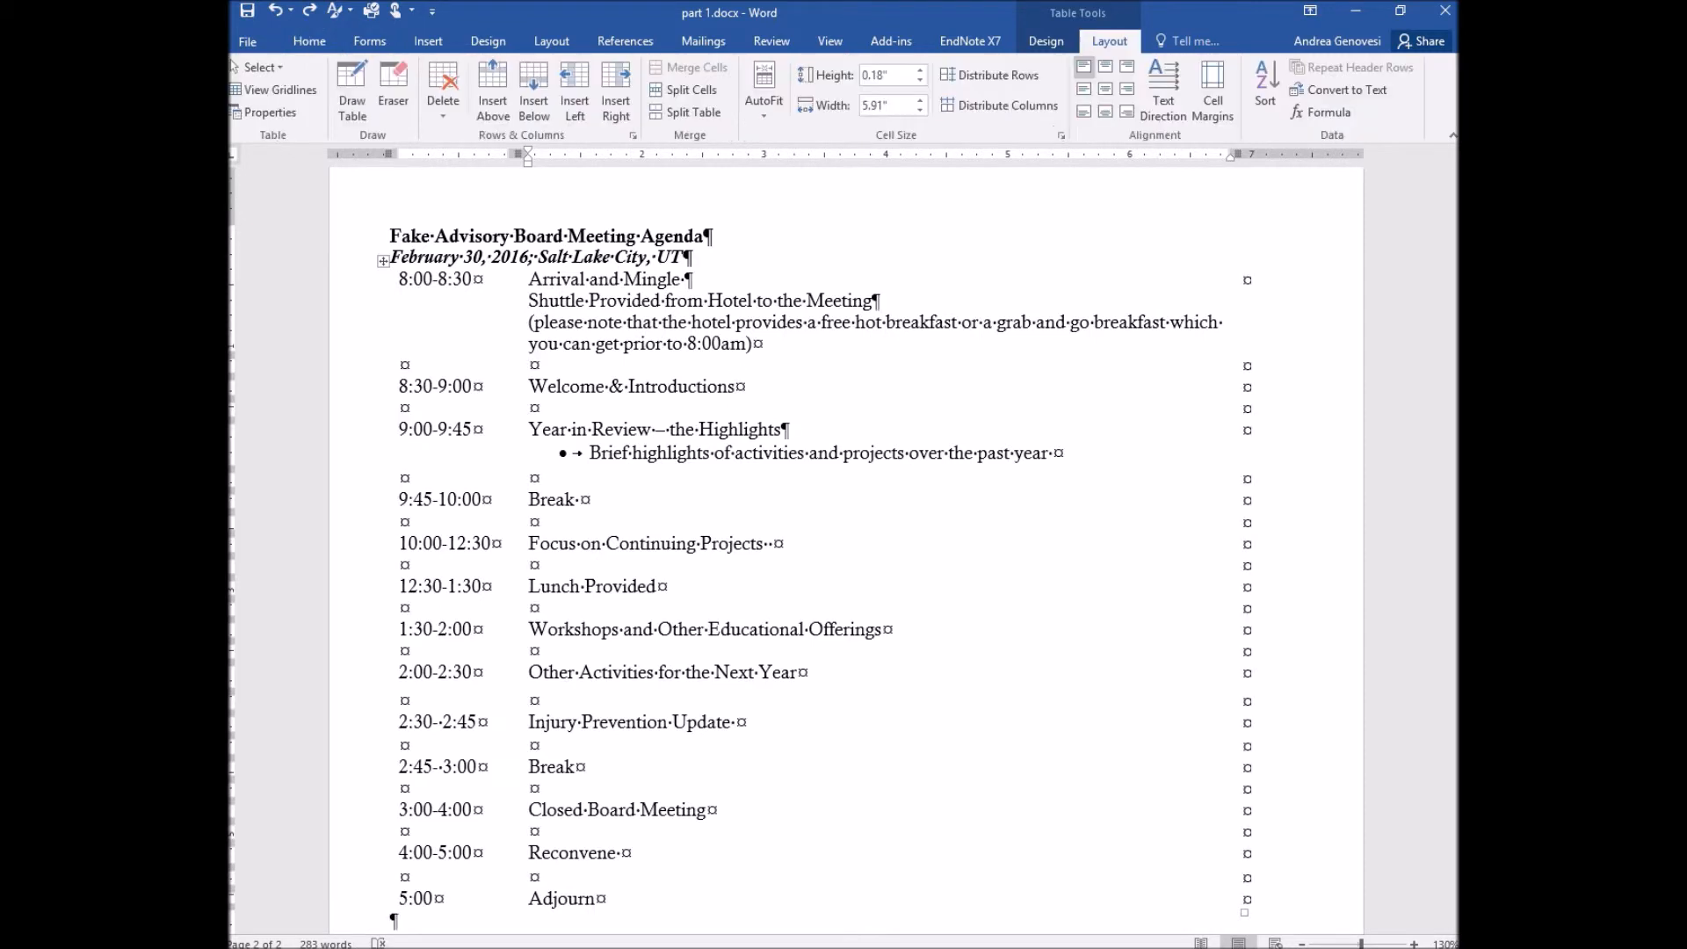
{"action": "left_click", "coordinate": [274, 90]}
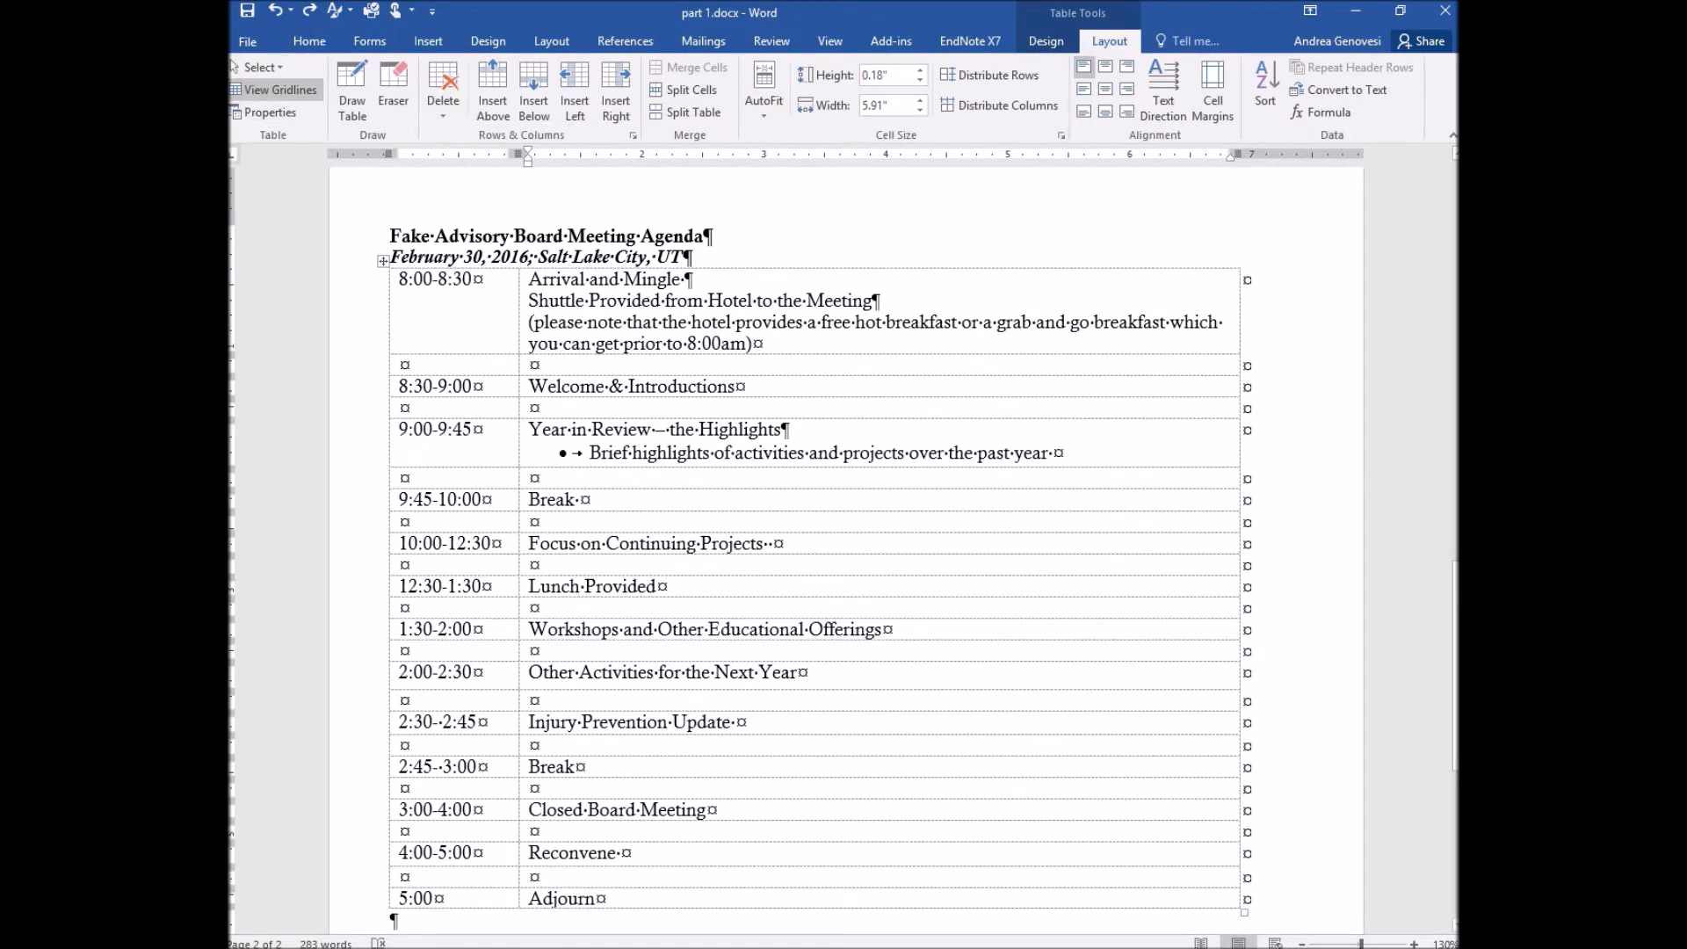
Step: Set the line spacing of the 8:00-8:30 Arrival and Mingle cell's paragraphs to 1.5 lines, and undo the change
{"action": "scroll", "coordinate": [844, 545], "scroll_direction": "down", "scroll_amount": 1}
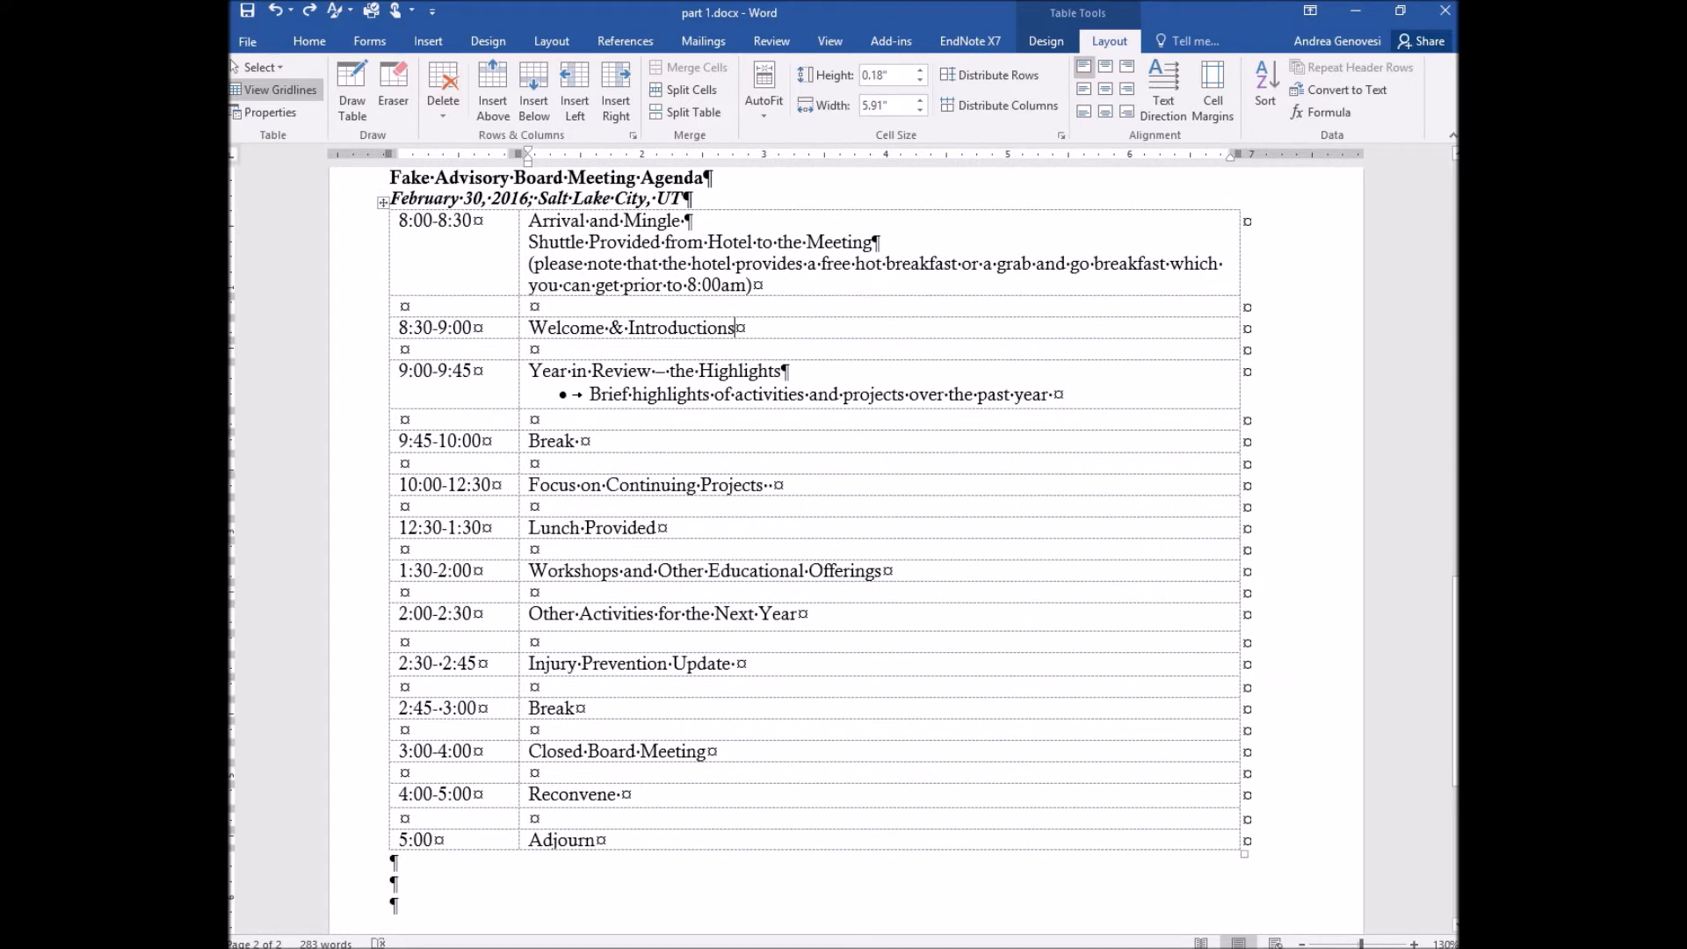
{"action": "left_click_drag", "start_coordinate": [529, 221], "coordinate": [762, 286]}
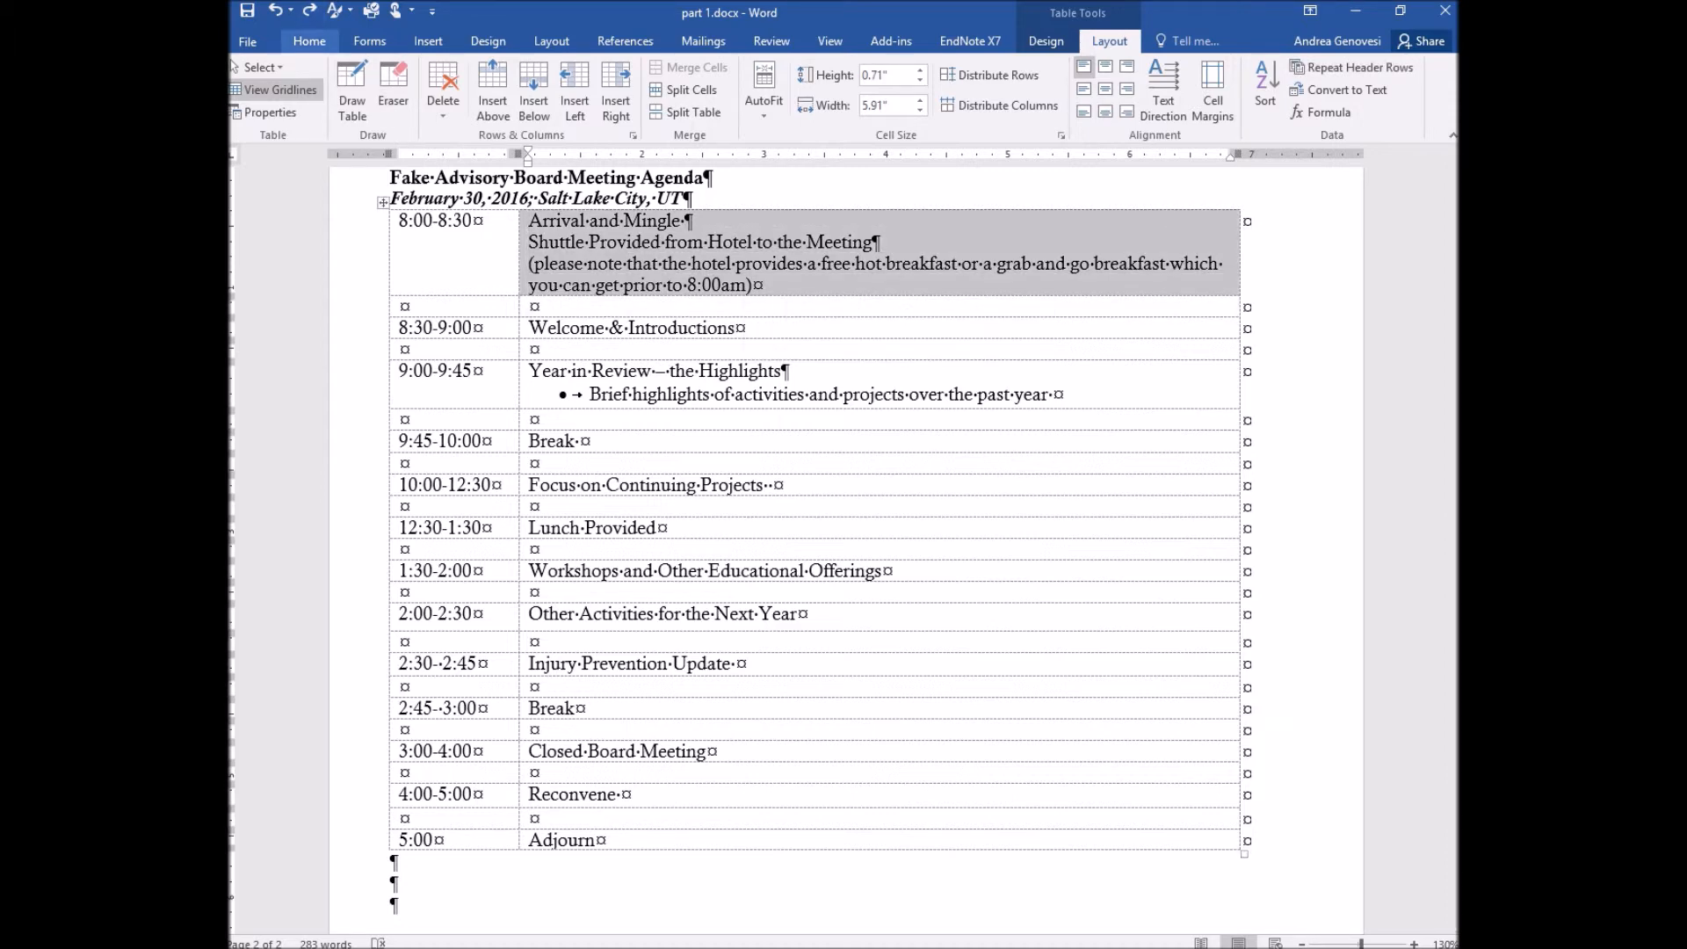
{"action": "left_click", "coordinate": [310, 41]}
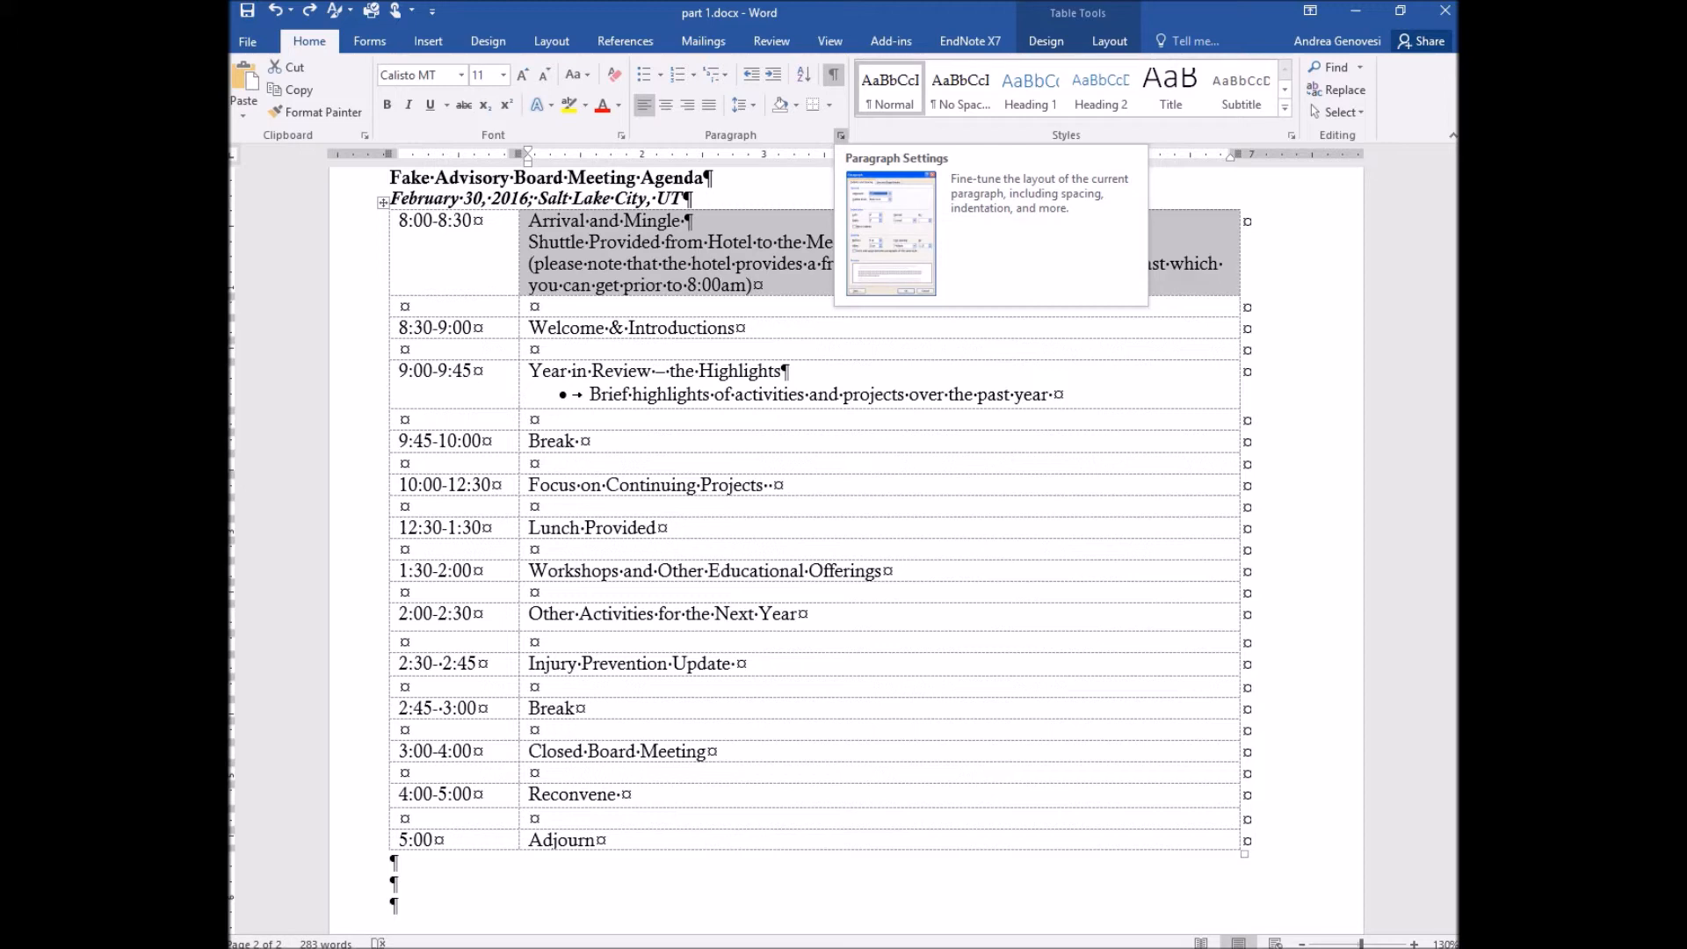
{"action": "left_click", "coordinate": [840, 135]}
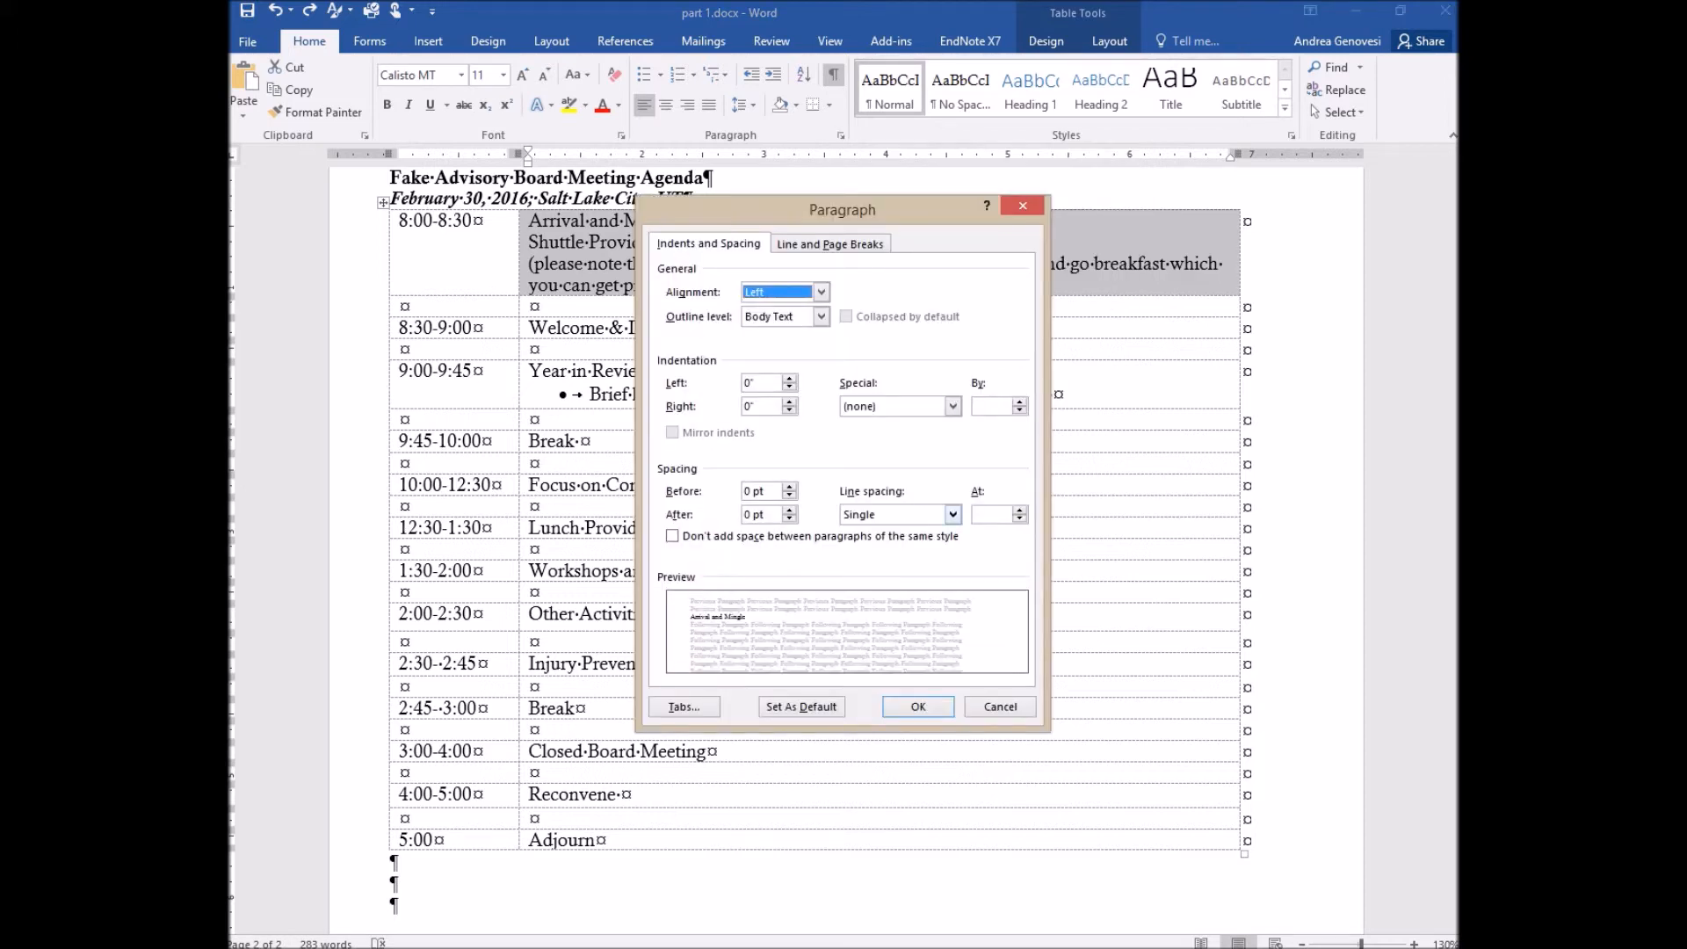
{"action": "left_click", "coordinate": [952, 515]}
{"action": "left_click", "coordinate": [914, 545]}
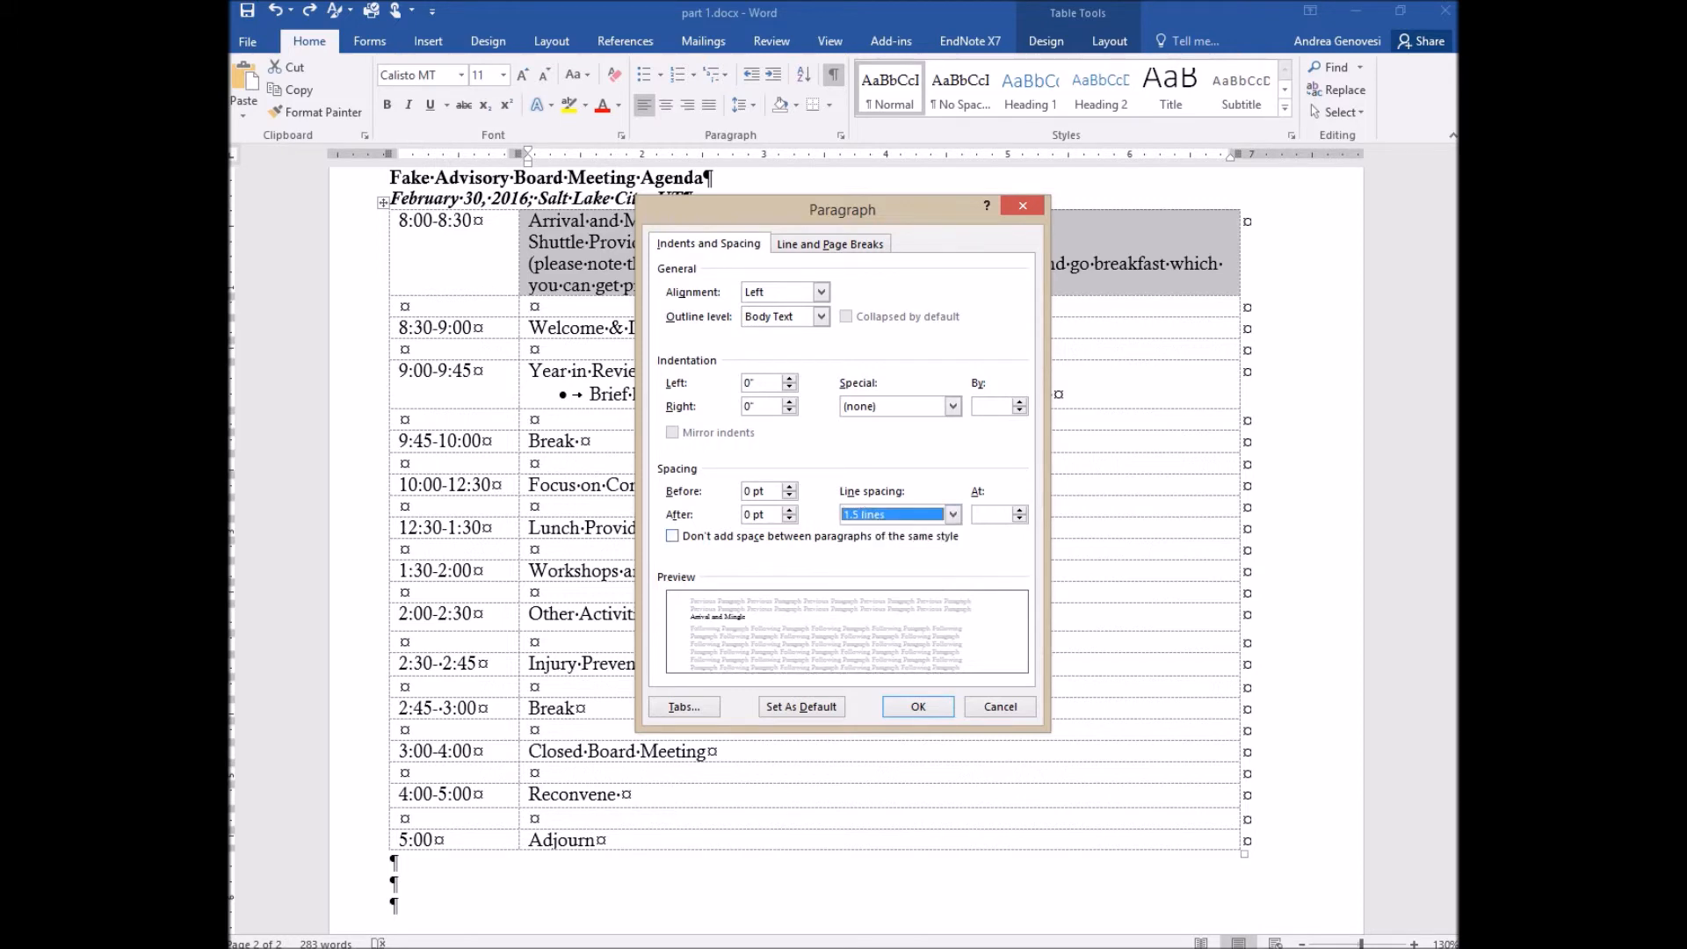
{"action": "key", "text": "Return"}
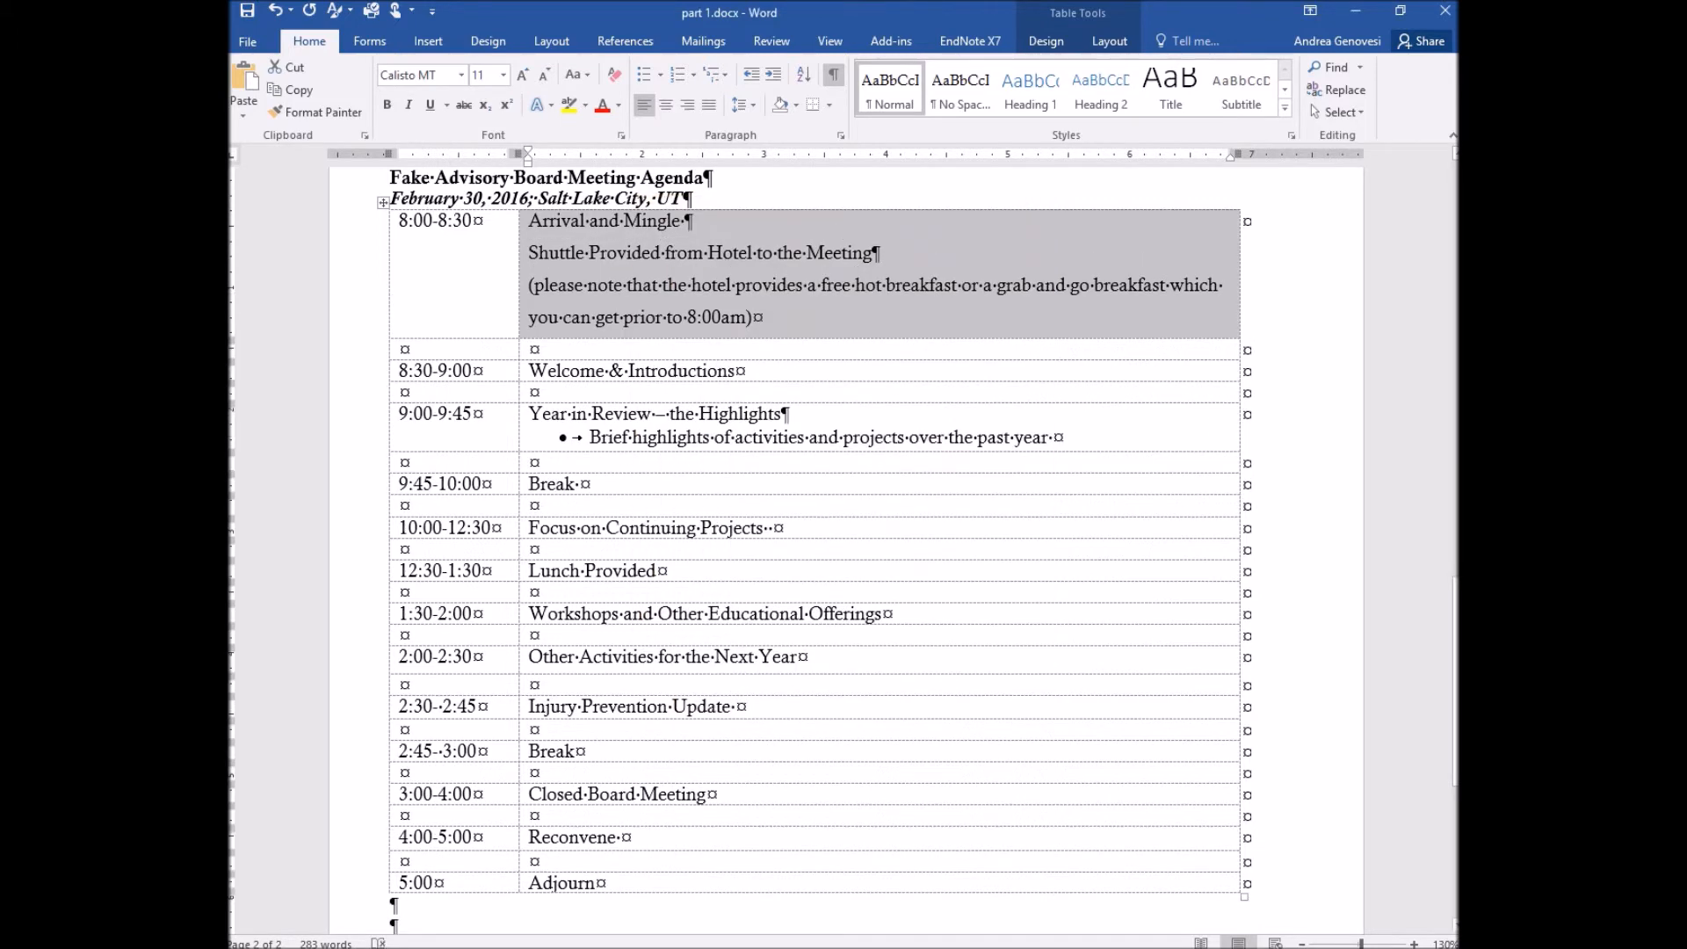
{"action": "left_click", "coordinate": [531, 393]}
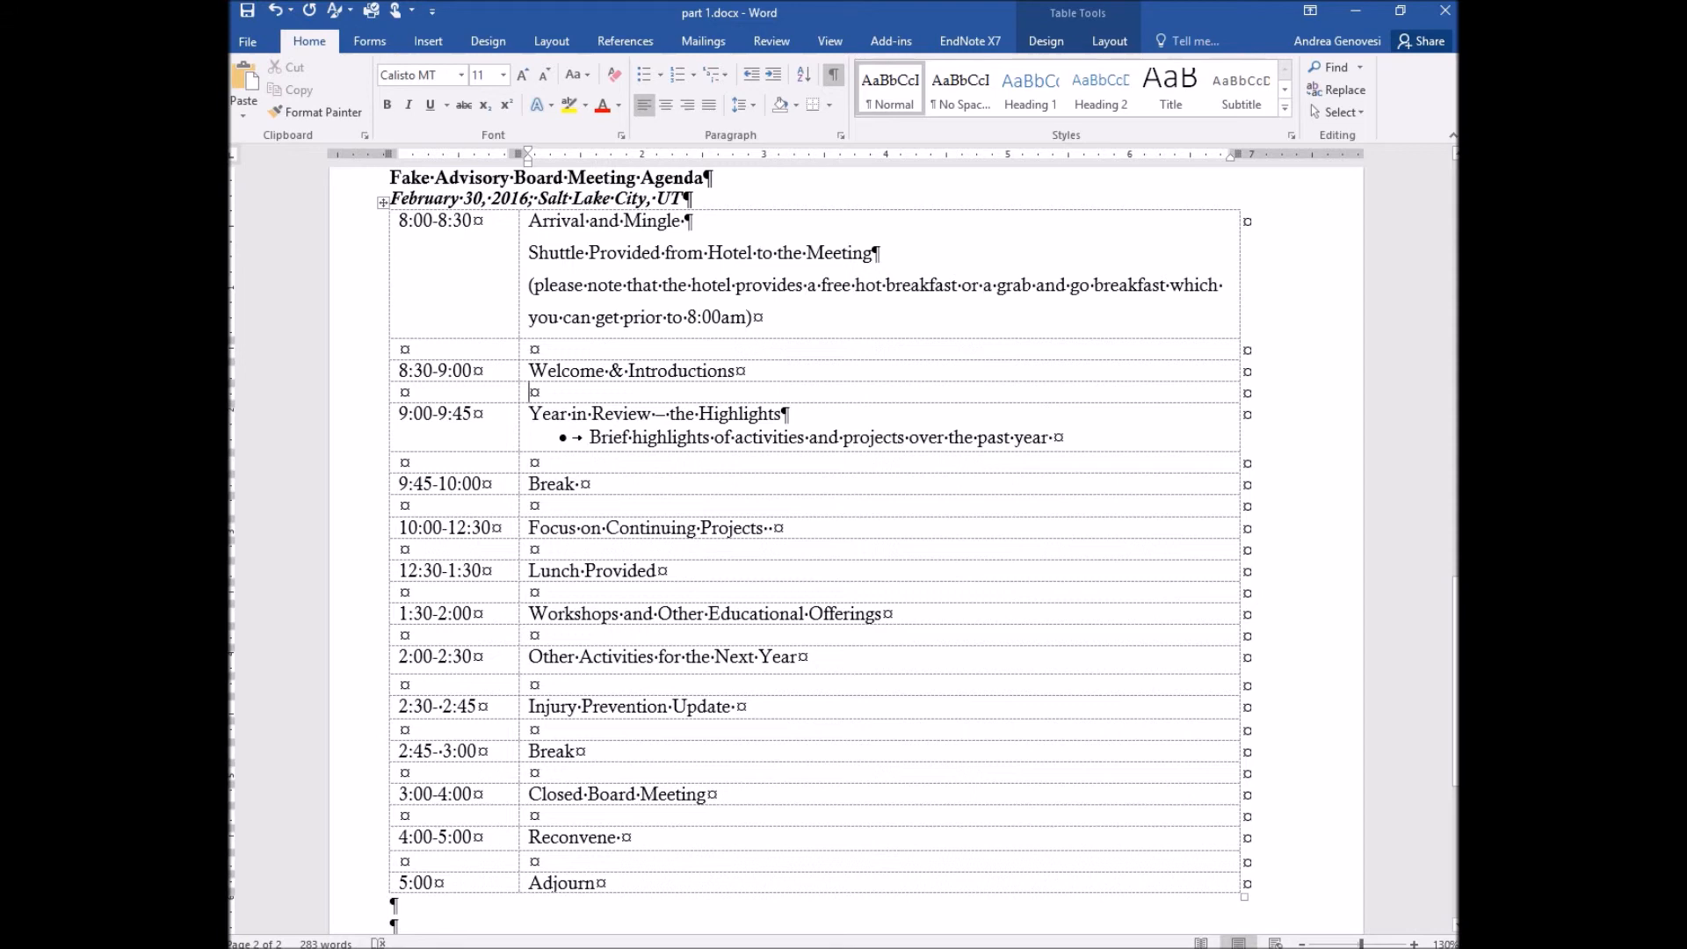
{"action": "key", "text": "ctrl+z"}
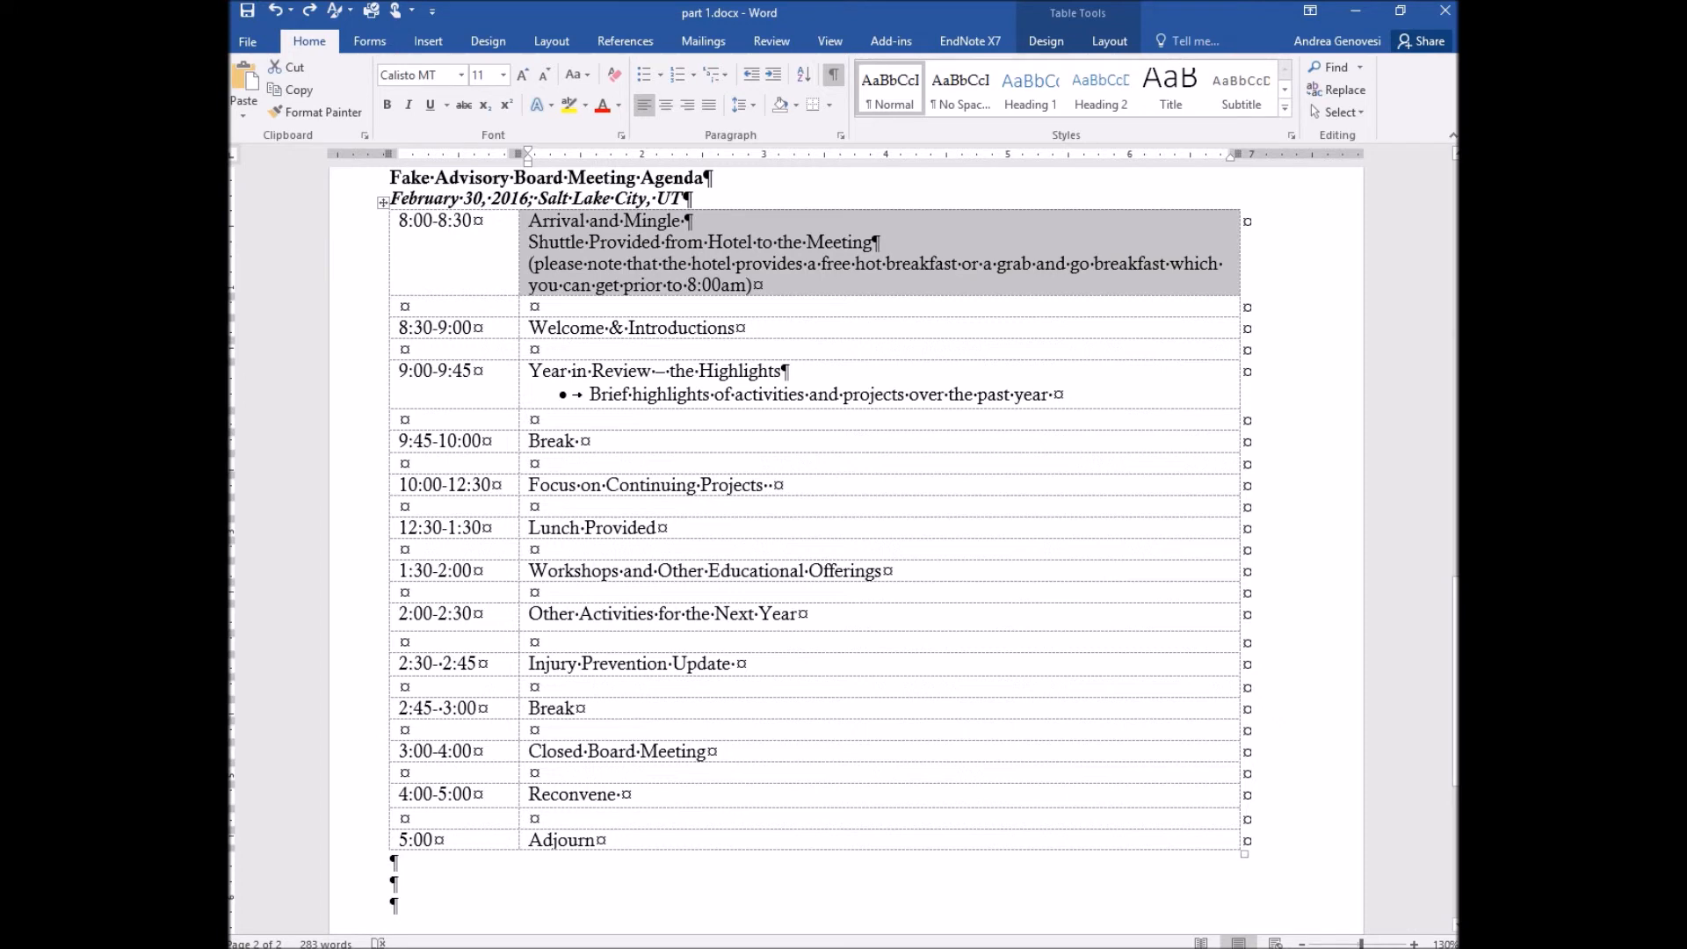
Step: Reduce the indent of the "Brief highlights of activities" bullet so it lines up with the Year in Review text above
{"action": "left_click", "coordinate": [590, 395]}
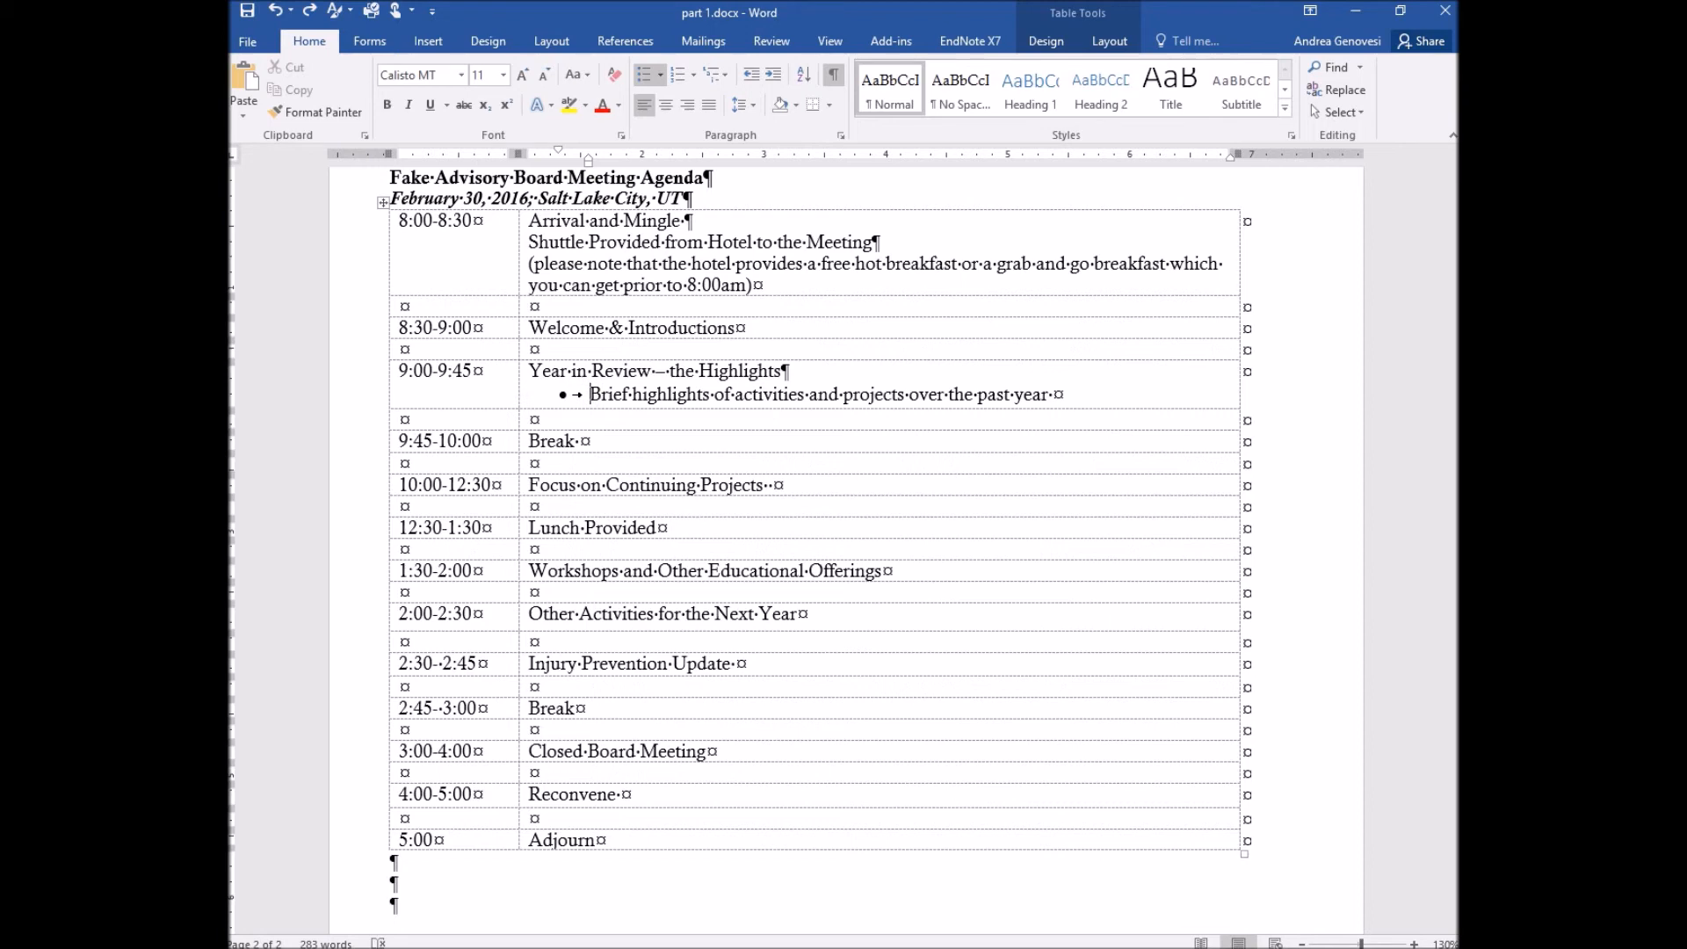
{"action": "mouse_move", "coordinate": [558, 150]}
{"action": "left_mouse_down"}
{"action": "mouse_move", "coordinate": [526, 150]}
{"action": "mouse_move", "coordinate": [573, 161]}
{"action": "mouse_move", "coordinate": [549, 160]}
{"action": "left_mouse_up"}
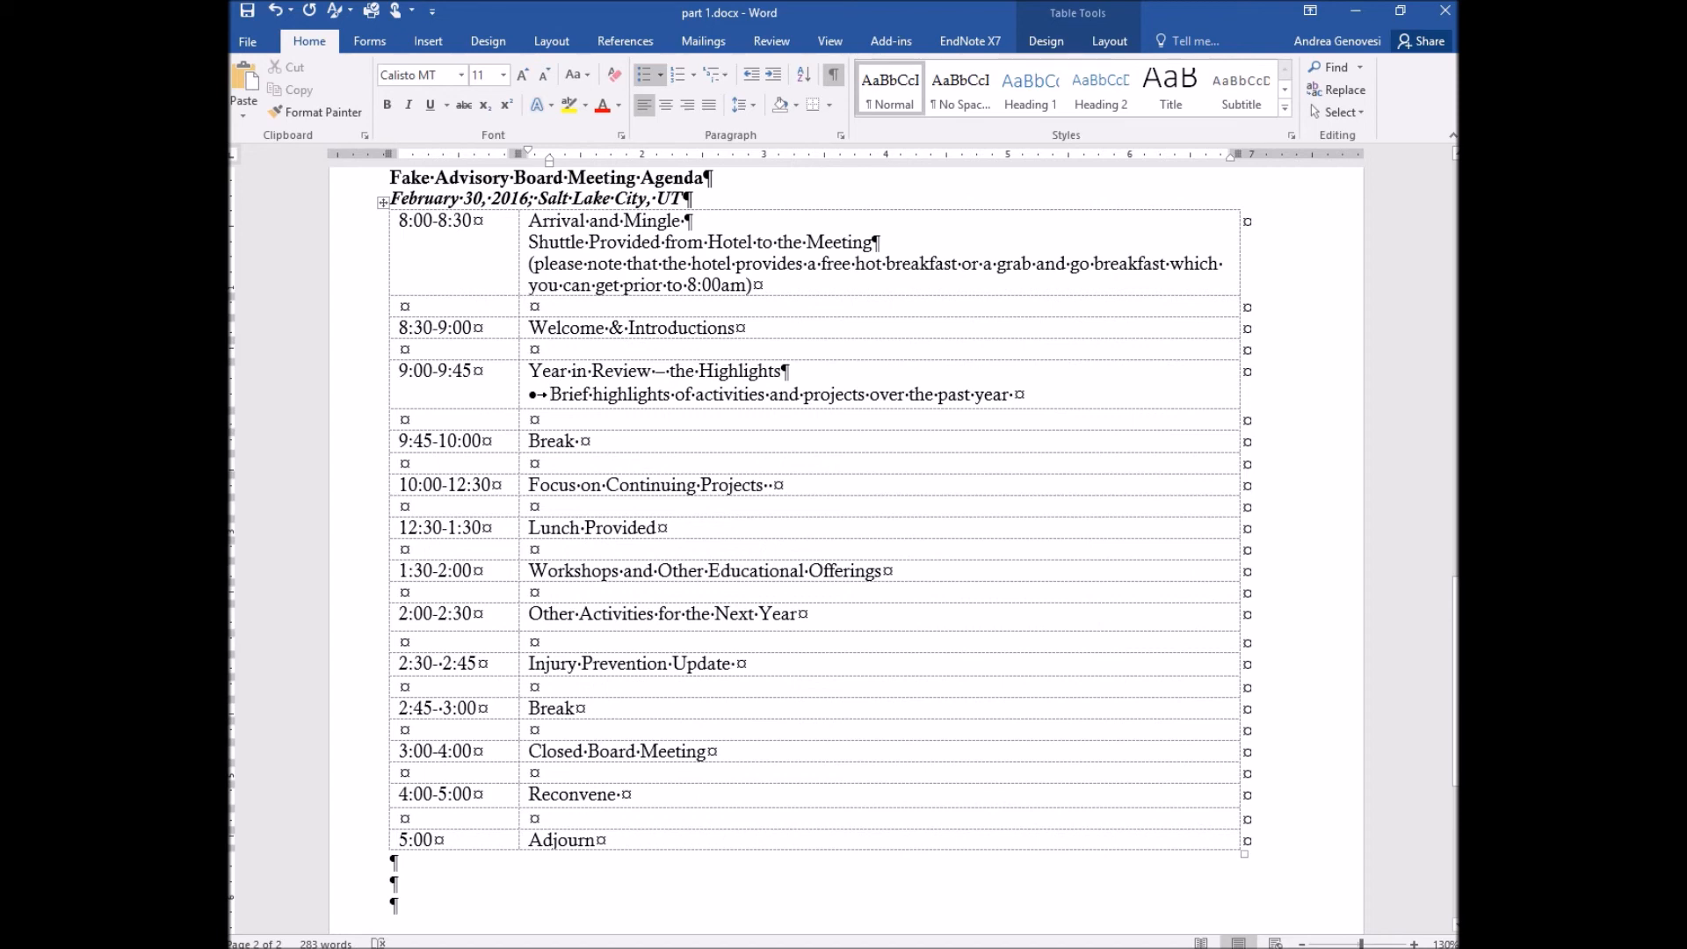
{"action": "scroll", "coordinate": [817, 509], "scroll_direction": "down", "scroll_amount": 5}
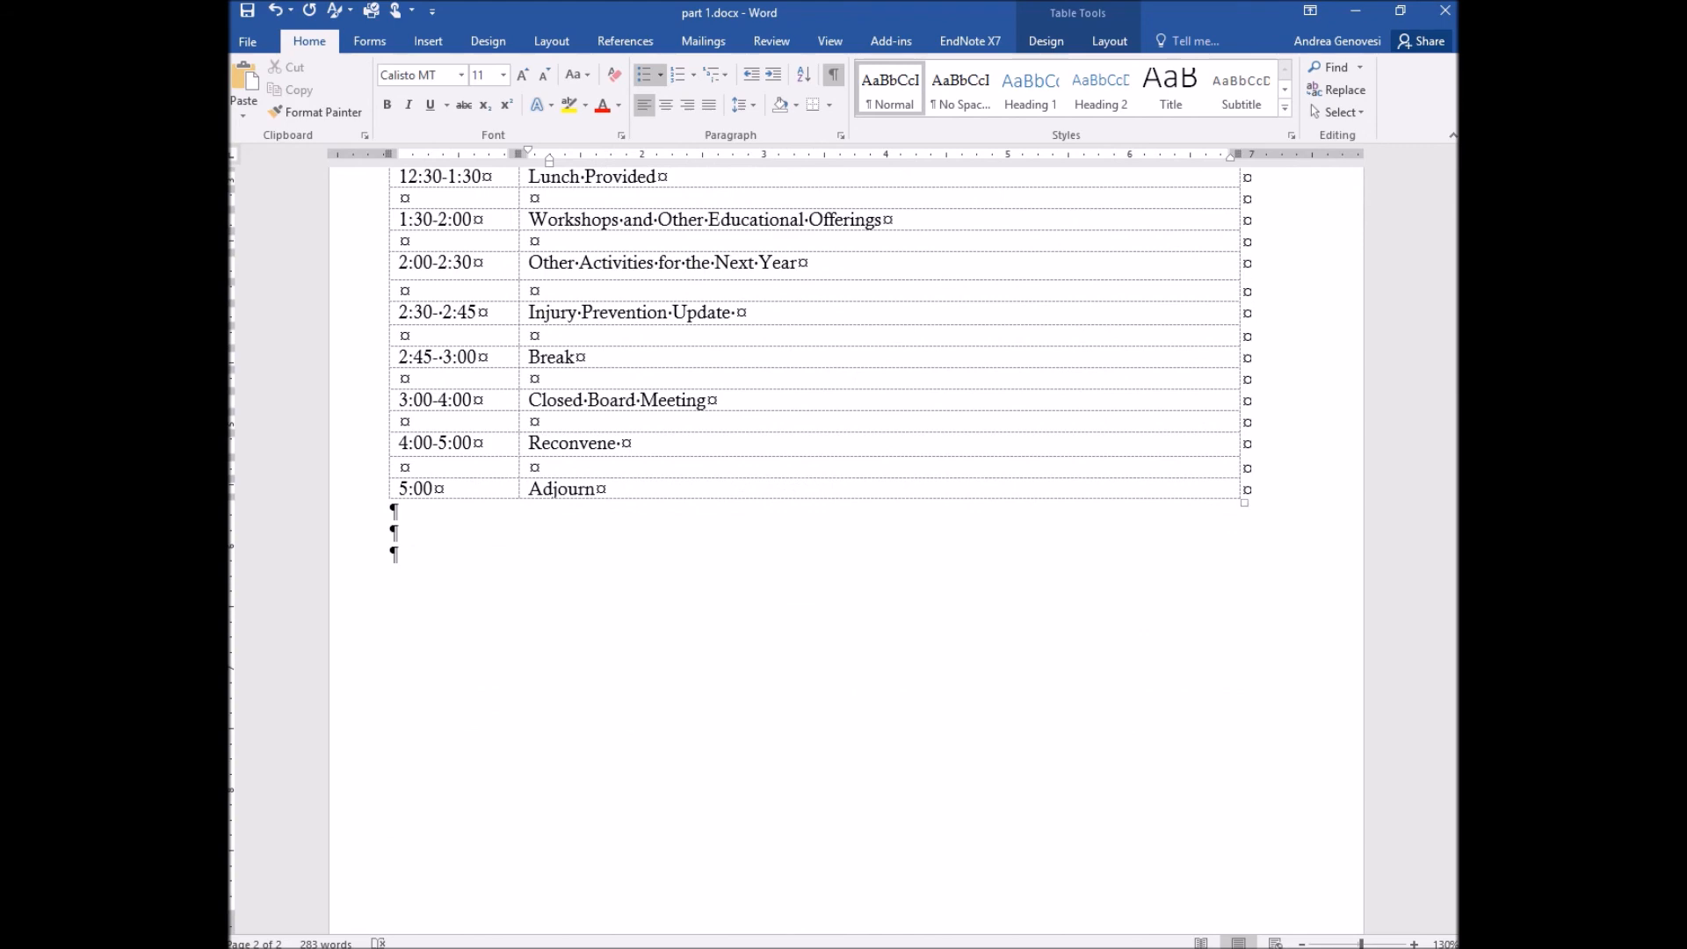